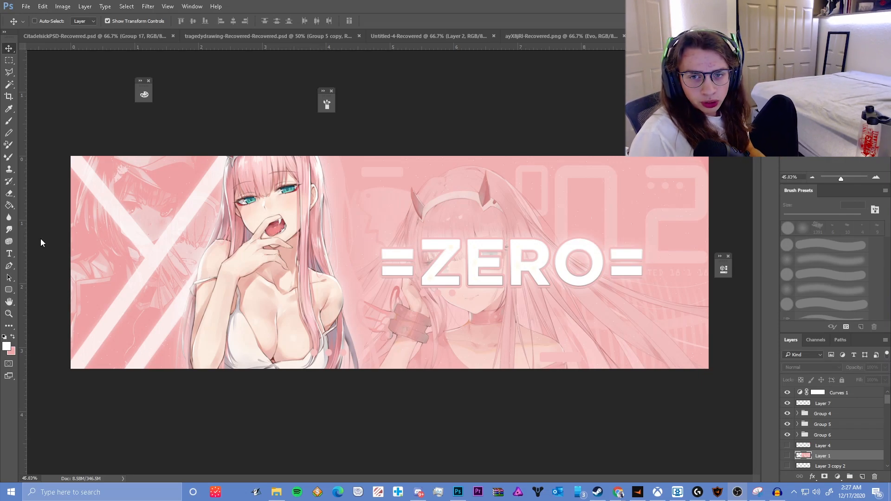
- Create a new RGB document 3000 pixels wide and 1000 pixels high at 300 pixels/inch with a white background
click(26, 6)
click(28, 14)
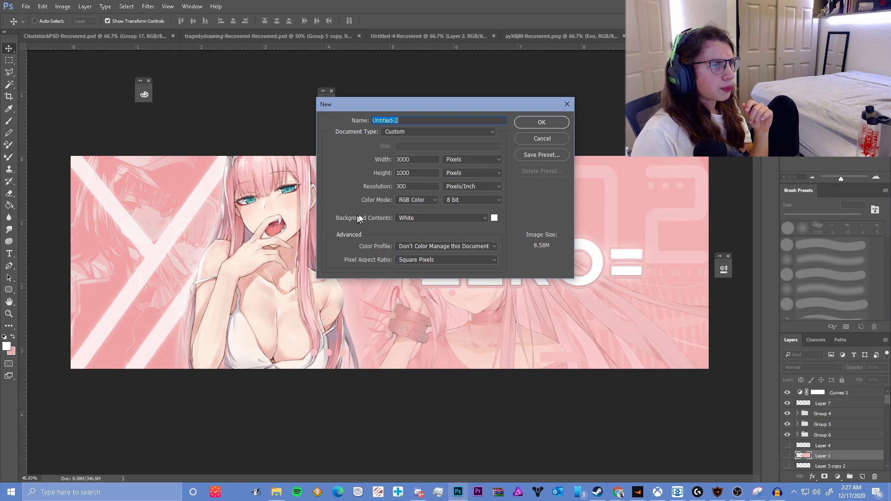
double_click(404, 186)
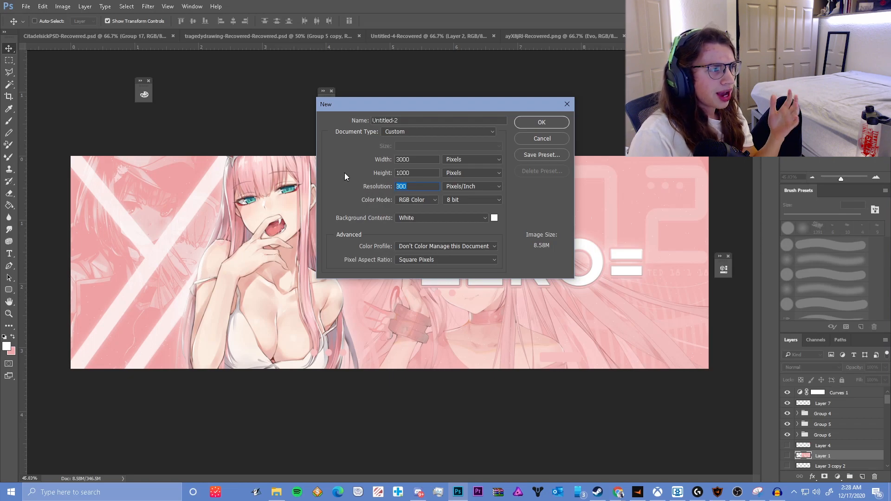
click(408, 186)
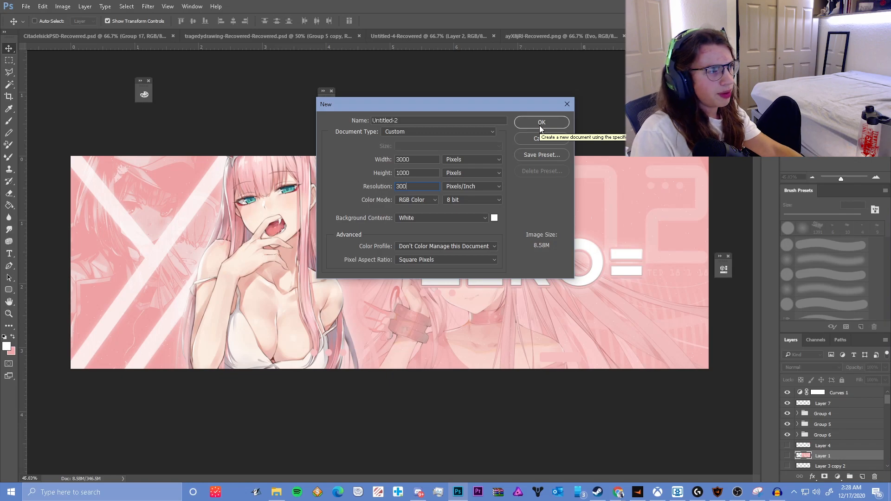
key(Escape)
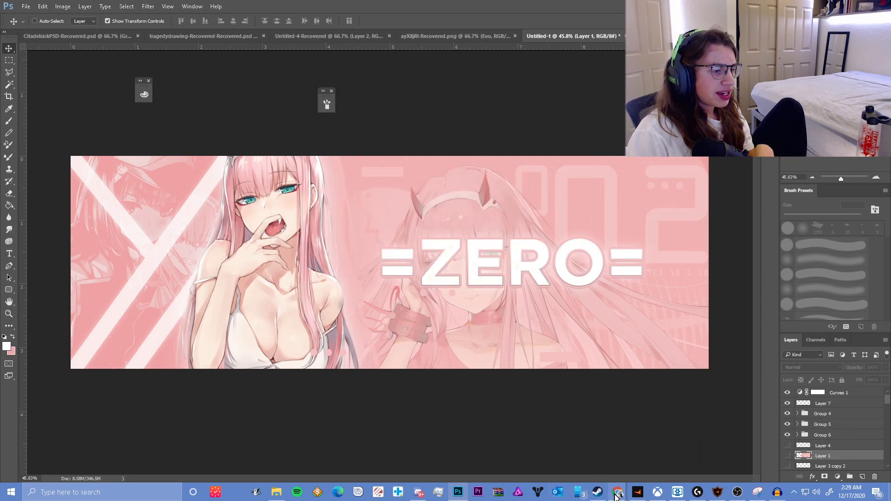
- Switch to the Chrome window and look through the Zero Two wallpapers on Wallpaper Abyss
click(600, 445)
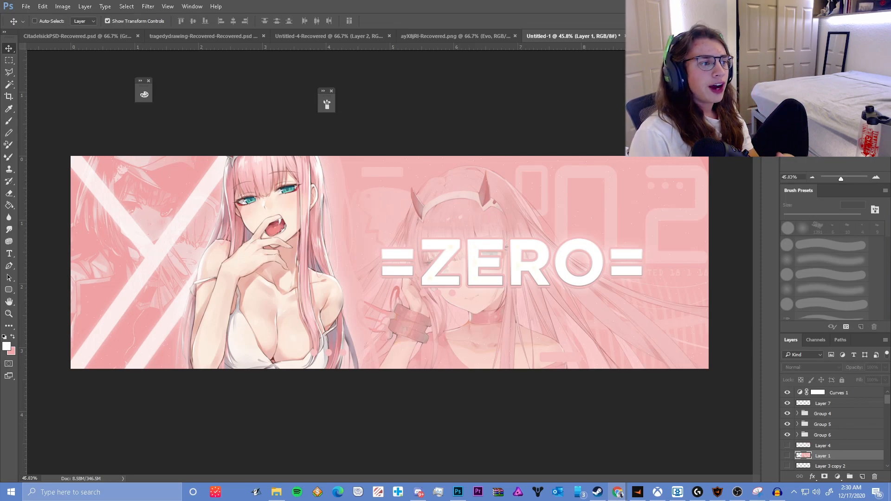
drag(890, 254, 670, 34)
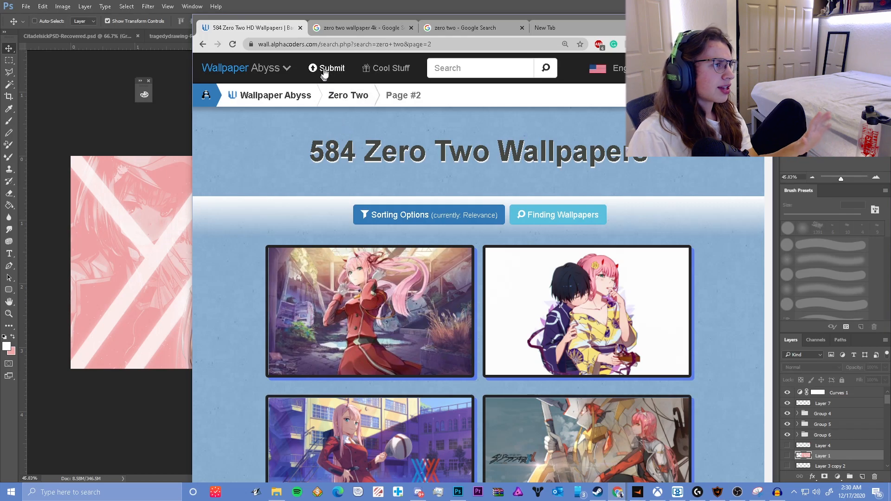
scroll(366, 191, down, 20)
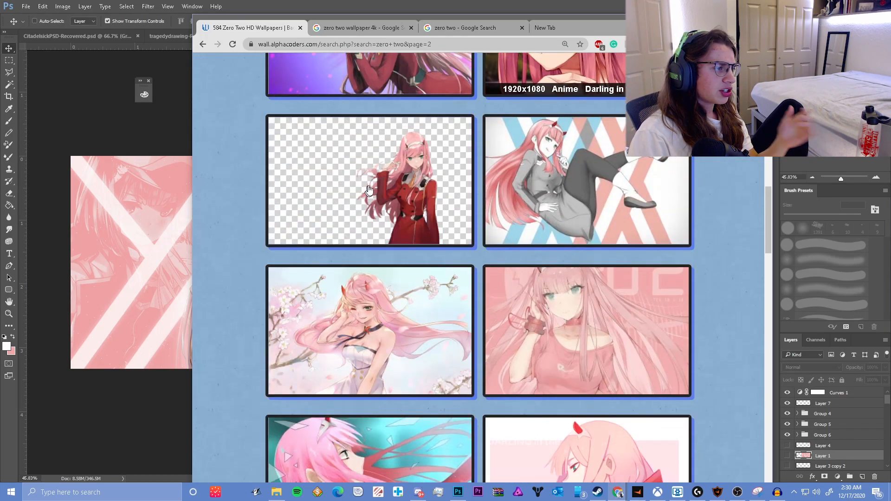
scroll(366, 191, down, 2)
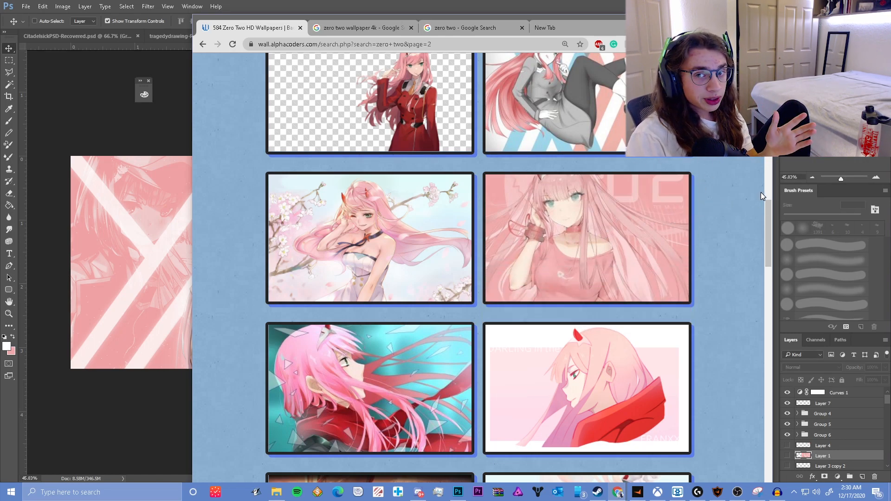
- Clear the color filter on the zero two image results in Google Images and reapply the Transparent filter
click(471, 27)
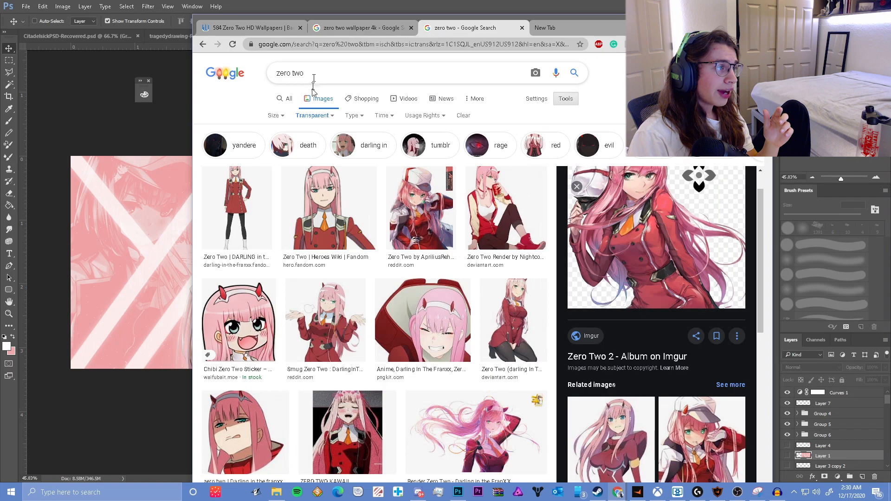
click(308, 120)
click(313, 132)
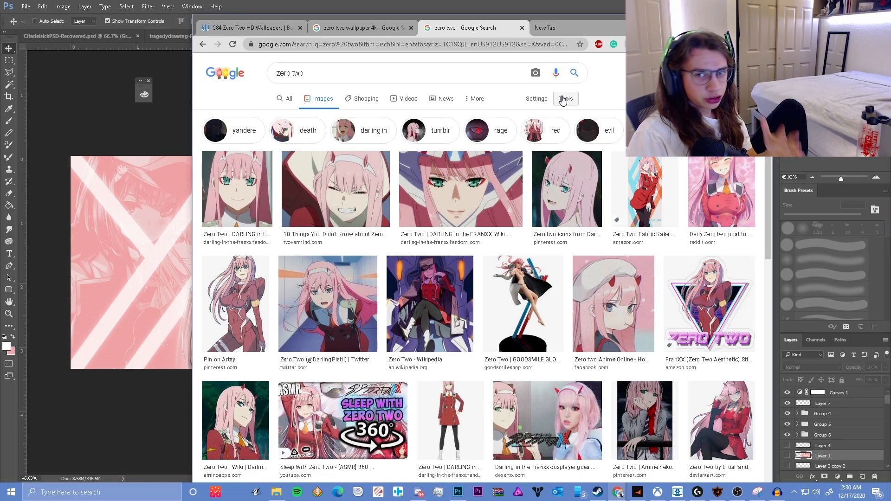
click(563, 99)
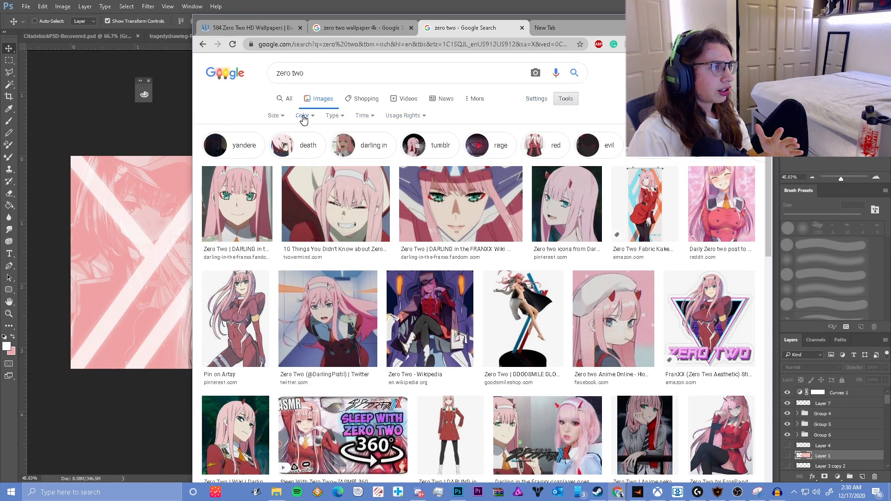
click(302, 117)
click(306, 161)
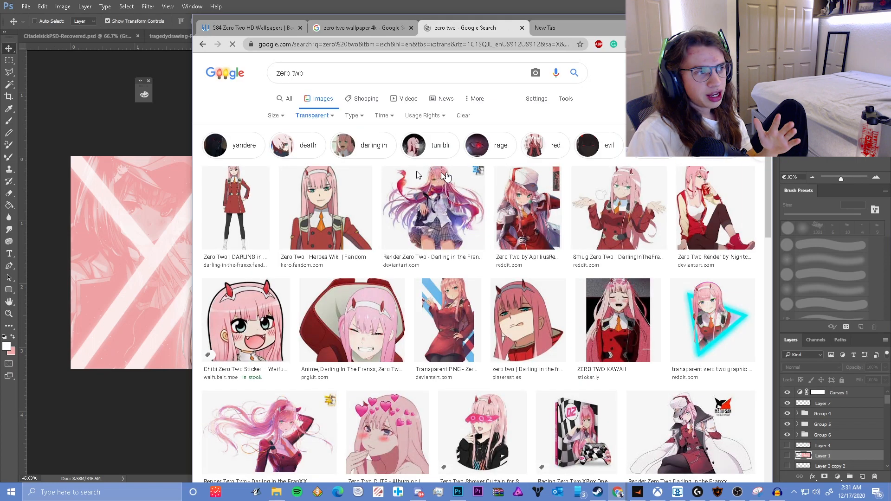
- Preview the Render Zero Two image from DeviantArt with the browser window maximized
click(446, 176)
key(super+Up)
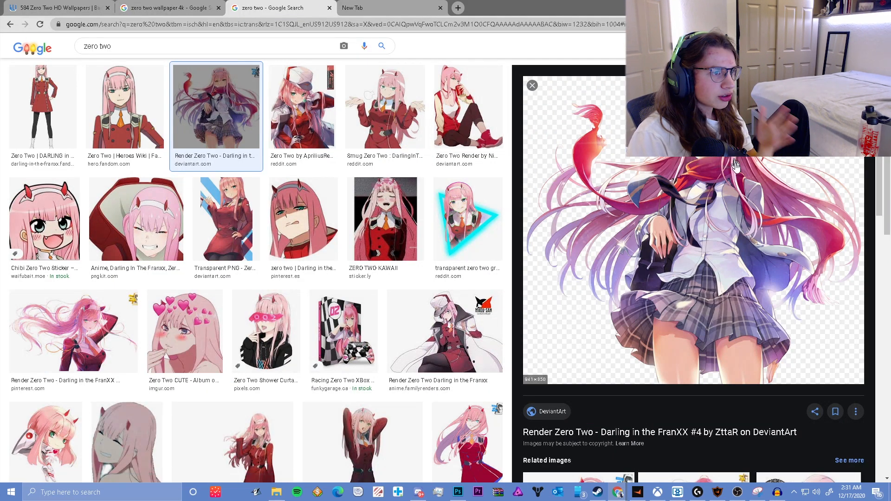
right_click(690, 131)
- Compare the Wallpaper Abyss listing with the transparent Zero Two image results, finishing on the wallpaper listing in a restored window
click(40, 10)
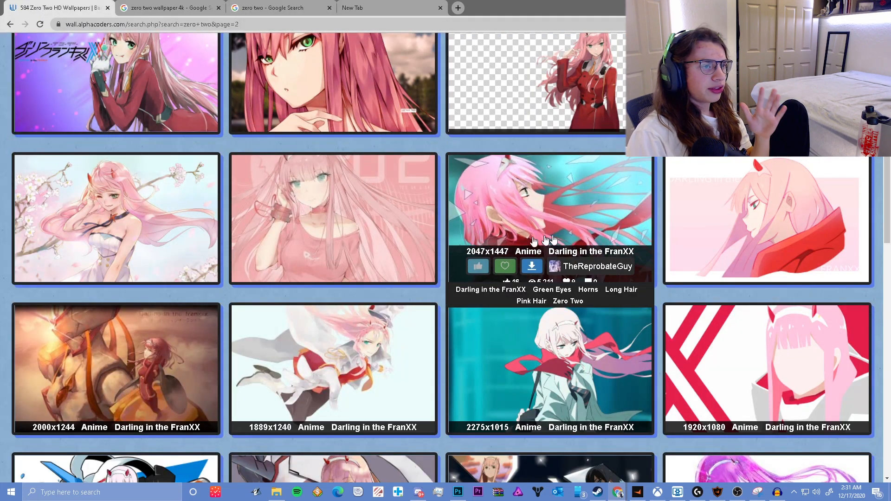
click(292, 10)
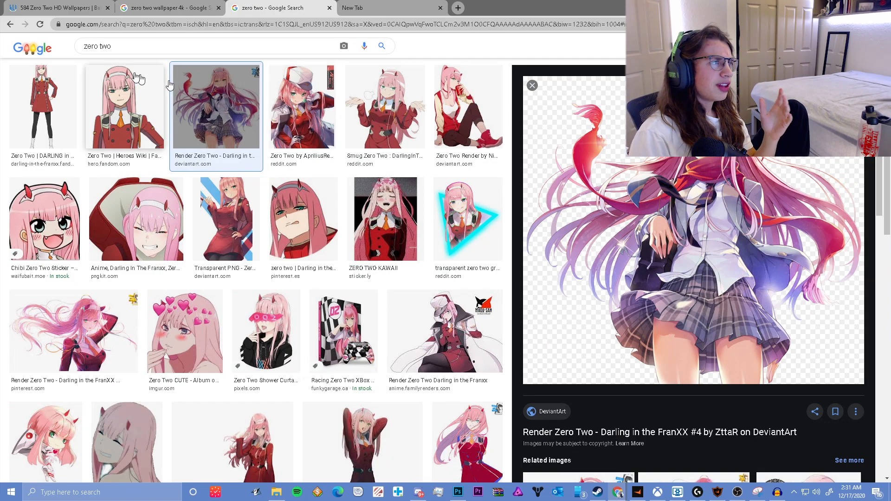
key(ctrl+shift+Tab)
key(ctrl+shift+Tab)
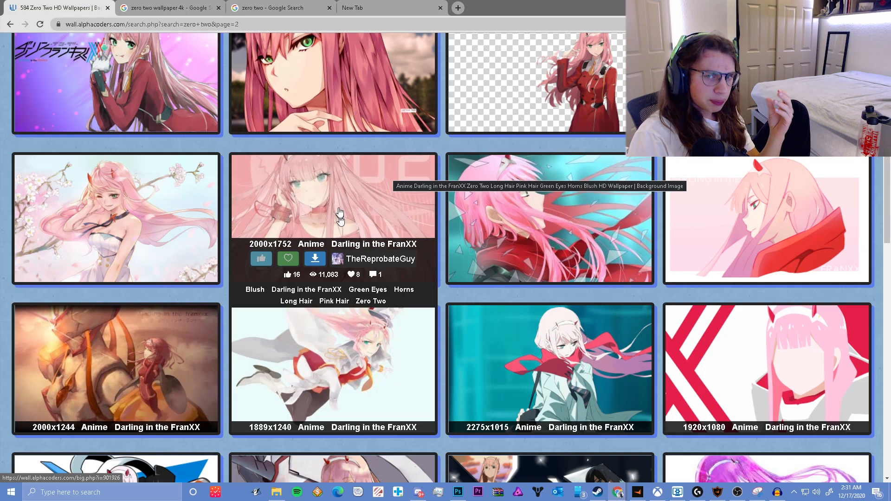
key(ctrl+Tab)
key(ctrl+Tab)
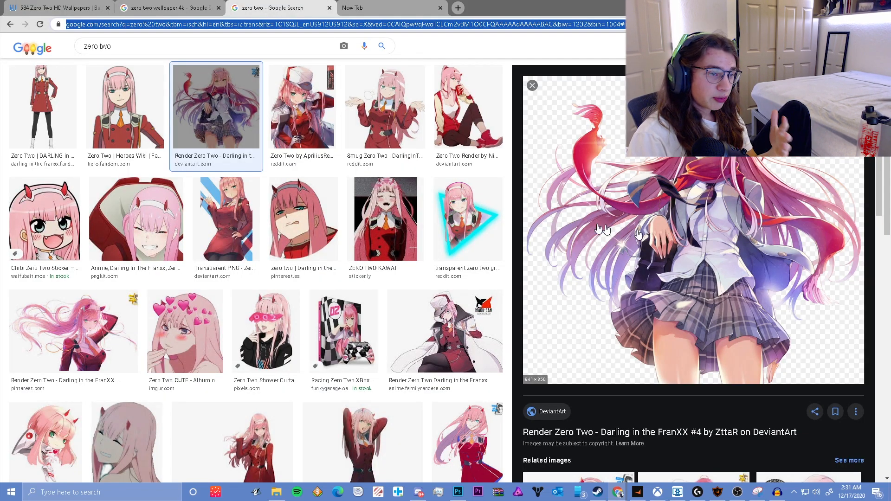
click(61, 8)
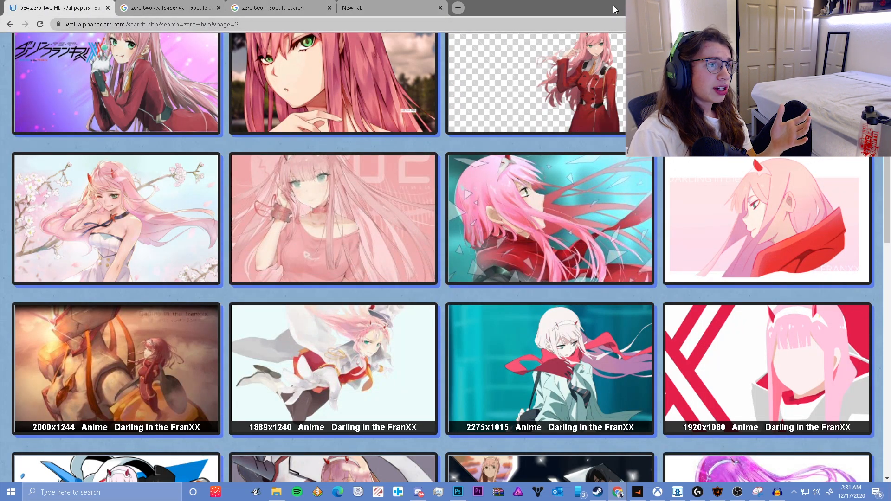
click(838, 7)
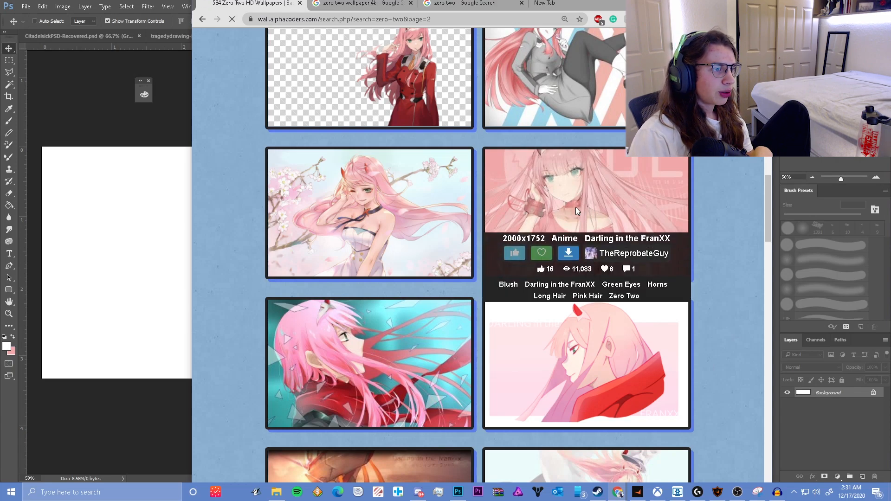
- Open the pink 2000x1752 Zero Two wallpaper and save its image to the computer
click(575, 211)
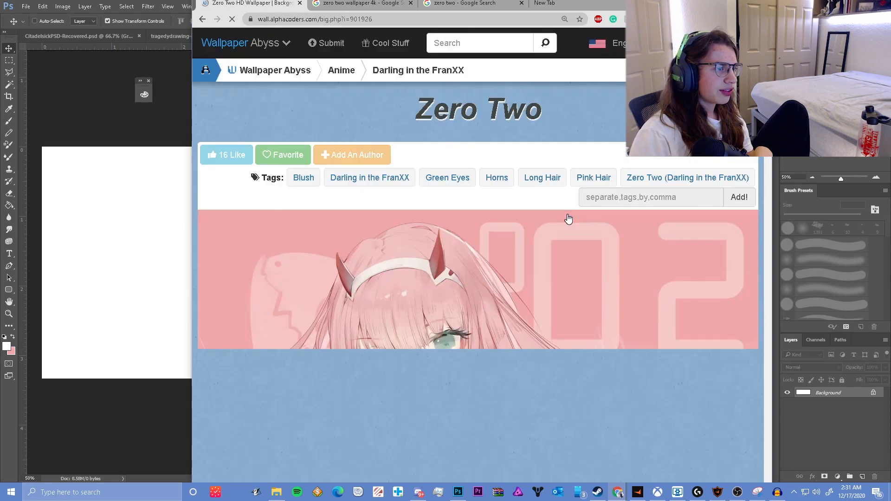
right_click(442, 270)
click(479, 380)
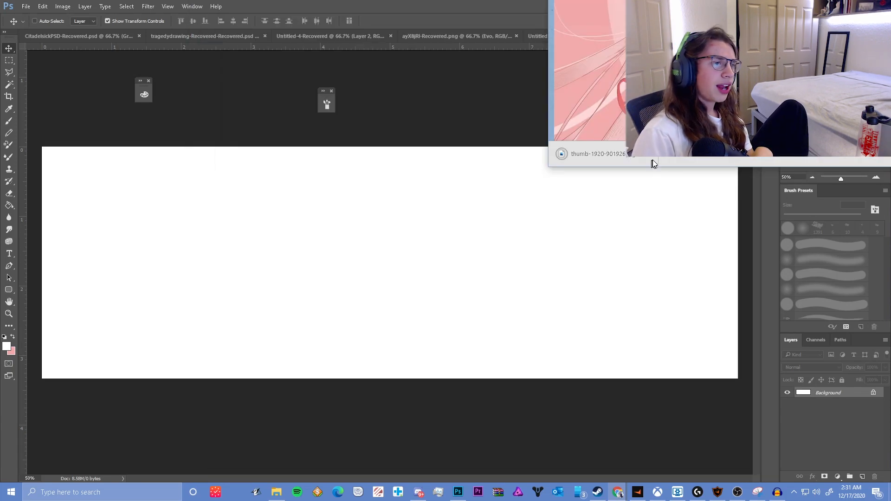
- Place the downloaded wallpaper in the blank Photoshop document and align the enlarged picture with the canvas's upper-right corner
drag(653, 163, 289, 292)
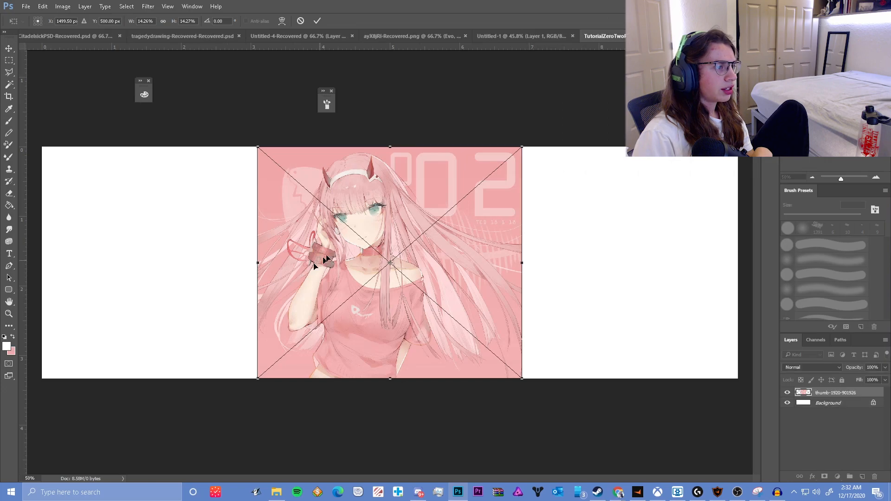
key(Return)
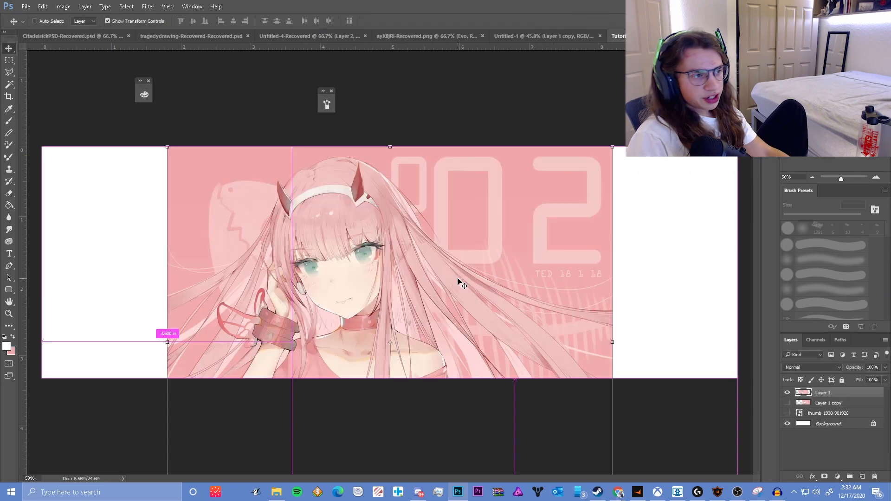
drag(455, 284, 545, 253)
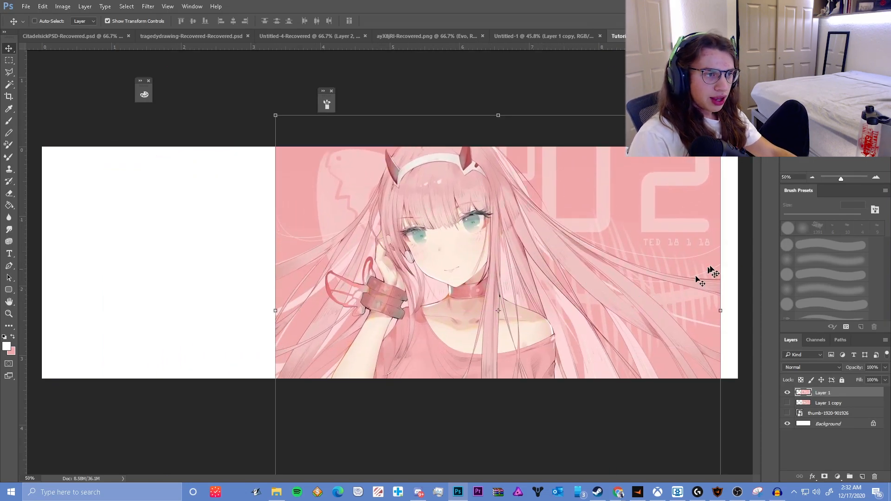
drag(640, 267, 659, 294)
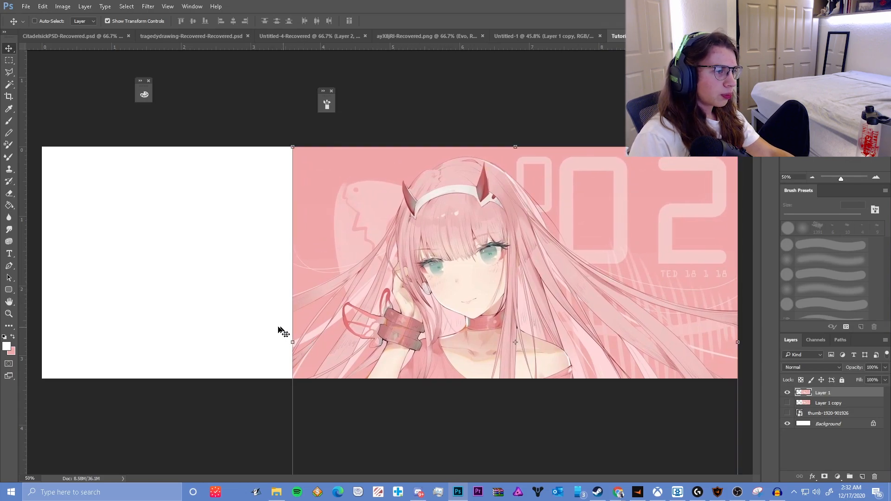
- Fade the wallpaper's left edge on Layer 1 with a soft 666 px eraser, undoing and redoing the stroke once
key(e)
click(808, 260)
drag(288, 370, 297, 191)
key(ctrl+z)
mouse_move(224, 341)
mouse_down()
mouse_move(277, 336)
mouse_move(259, 159)
mouse_up()
- Show Layer 1 copy in place of Layer 1 and add a new empty layer beneath it
click(787, 394)
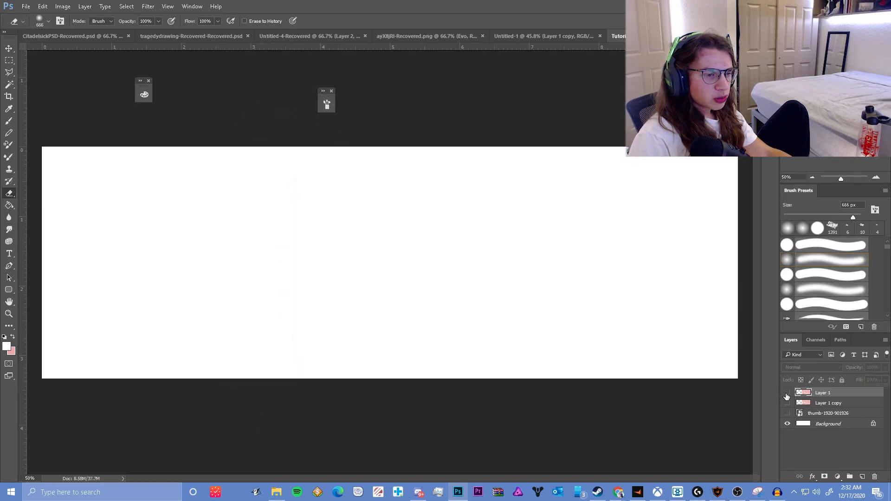
click(788, 404)
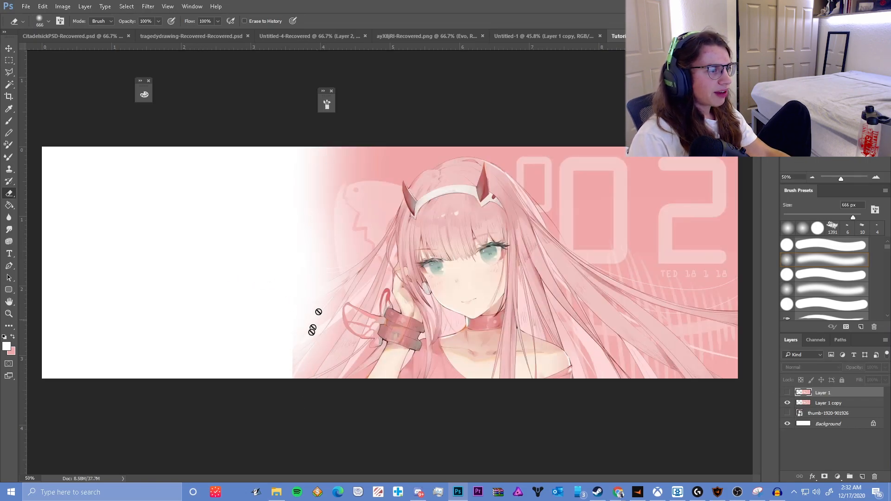
click(839, 413)
click(862, 476)
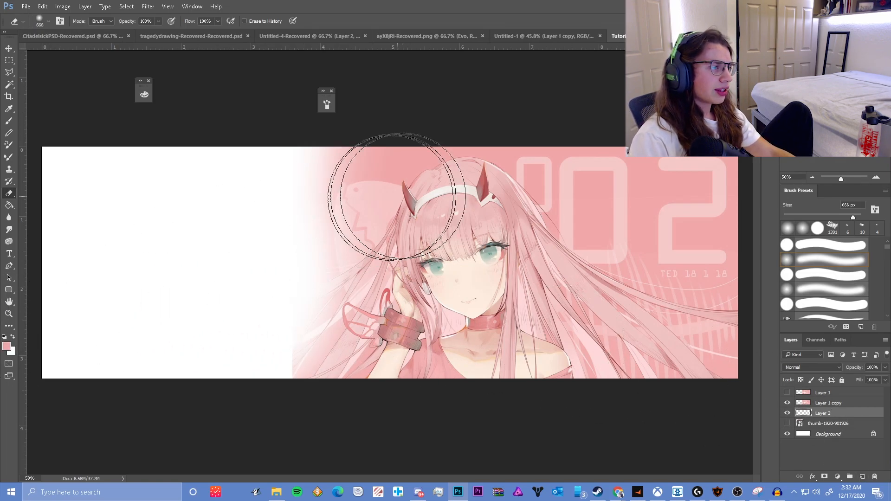
- Paint the new layer solid pink f0a8a9 with a hard round brush of 1175 px to cover the white background
click(7, 347)
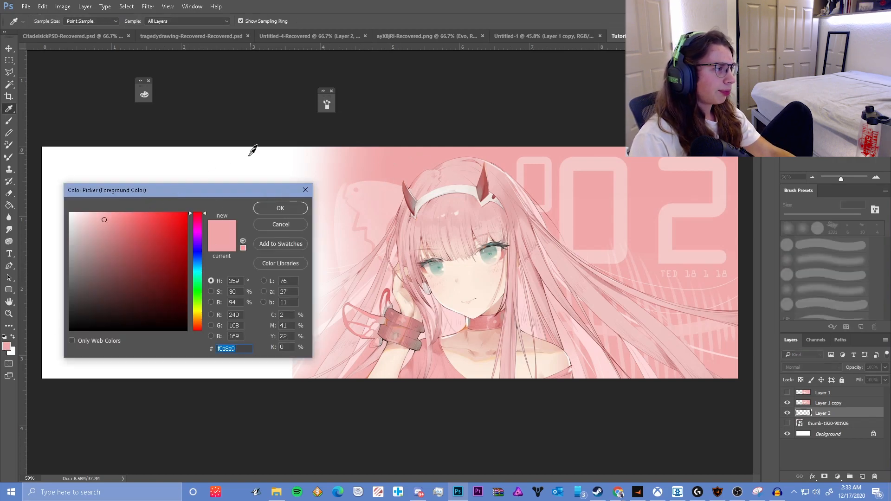
click(280, 208)
click(842, 250)
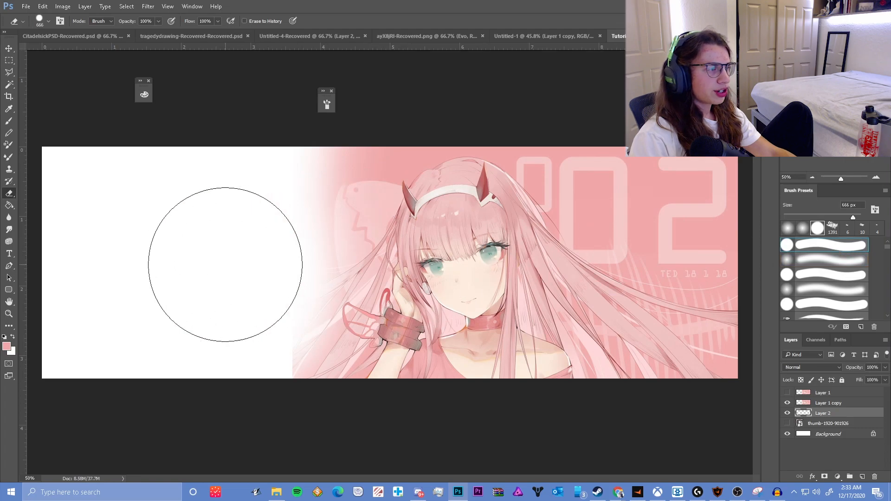
key(b)
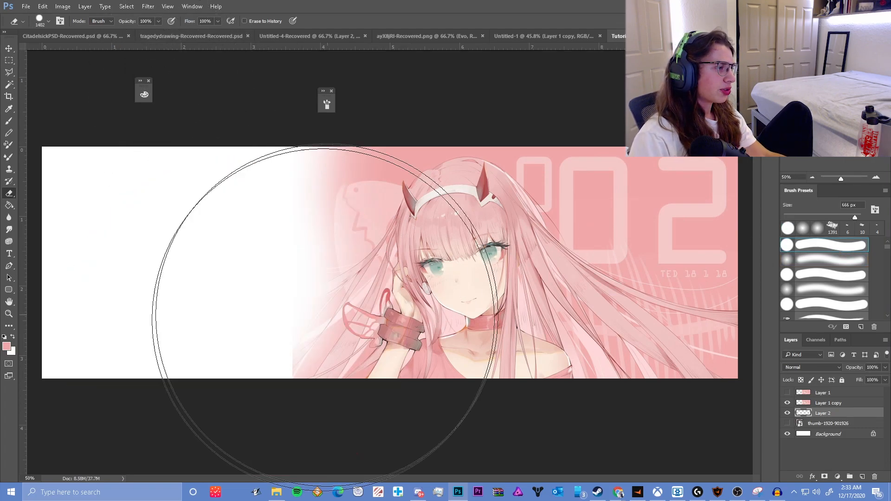
mouse_move(149, 269)
mouse_down()
mouse_move(169, 249)
mouse_move(149, 199)
mouse_move(330, 278)
mouse_up()
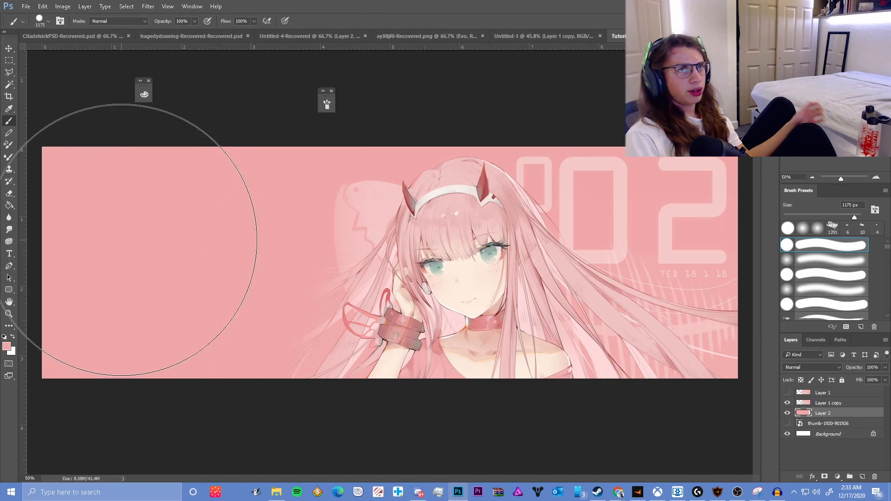
- Place the Zero Two render file from File Explorer on the banner and move it onto the plain pink left area
click(276, 492)
drag(356, 256, 160, 276)
key(Return)
mouse_move(418, 253)
mouse_down()
mouse_move(207, 241)
mouse_move(283, 258)
mouse_up()
- Rasterize the character render and erase the artist watermark beside her hair with a hard round 255 px eraser
key(e)
scroll(305, 215, up, 3)
click(304, 216)
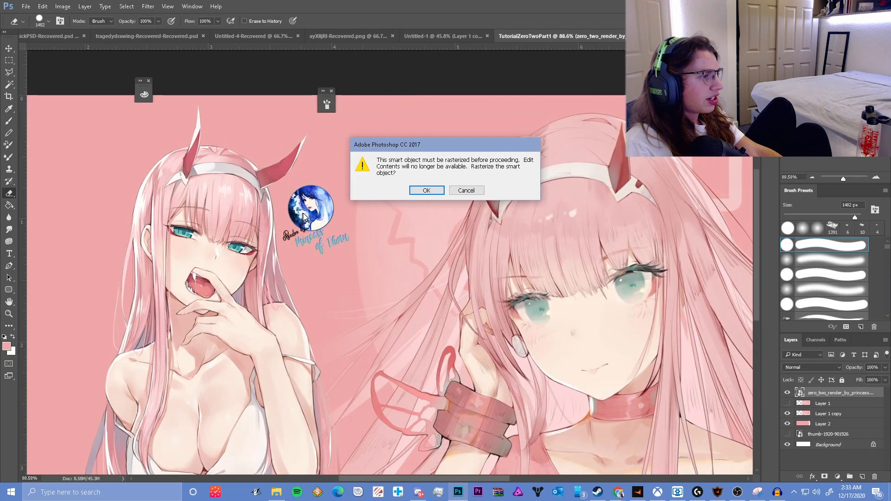
click(439, 191)
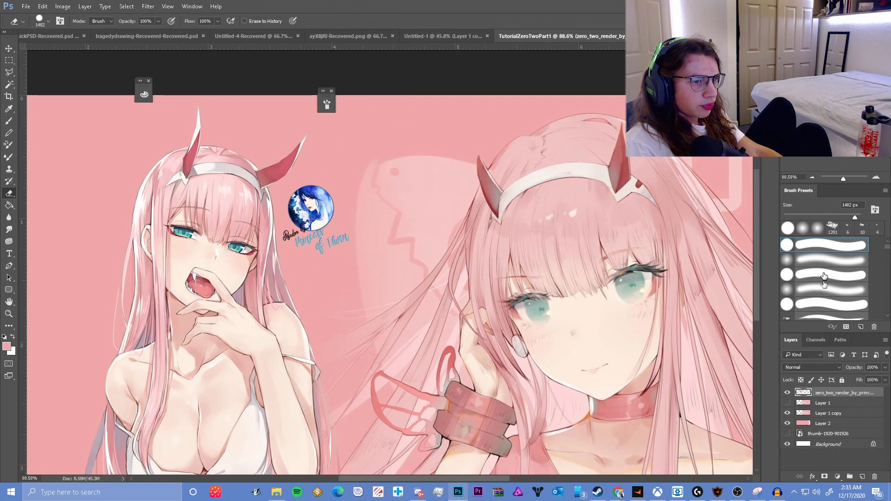
mouse_move(358, 214)
mouse_down()
mouse_move(29, 199)
mouse_move(81, 202)
mouse_up()
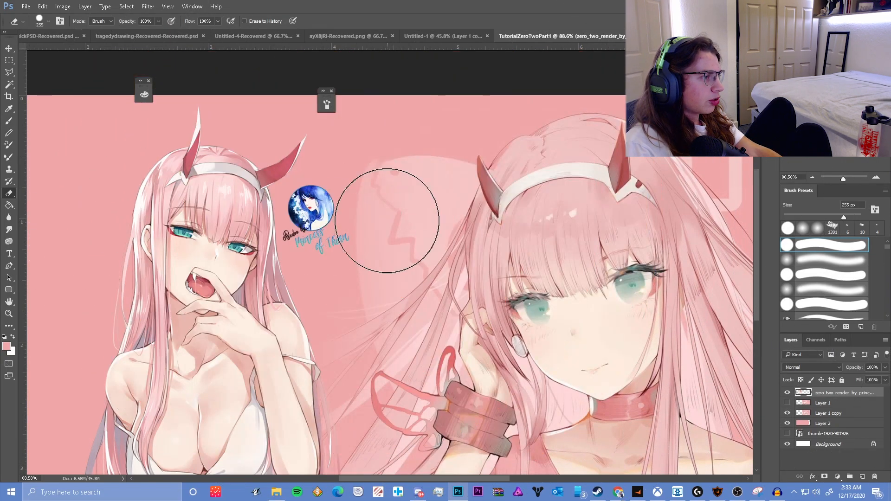
scroll(328, 225, down, 4)
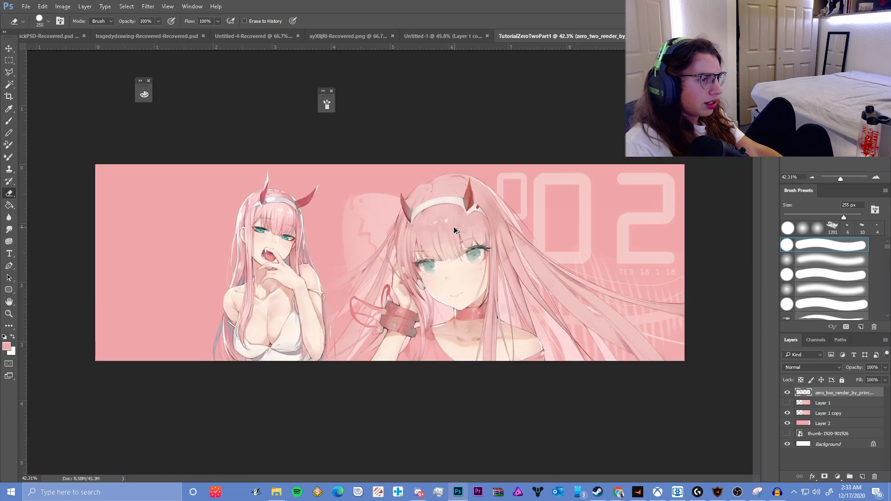
- Scale the character render to about 147% and centre it at about X 906 px, Y 403 px so it crops at the banner's edges
click(8, 50)
scroll(293, 213, up, 2)
scroll(292, 211, down, 3)
scroll(291, 215, up, 3)
scroll(290, 212, up, 1)
scroll(374, 244, down, 3)
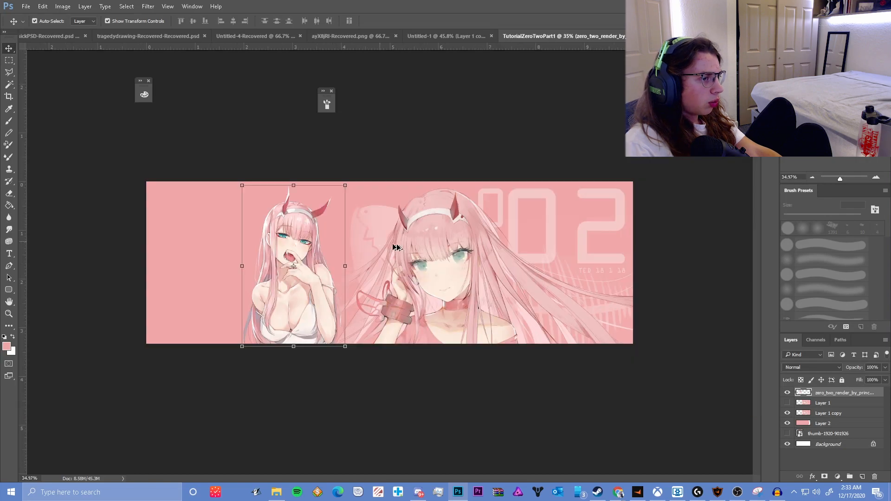
drag(344, 183, 515, 119)
drag(337, 204, 302, 249)
drag(383, 113, 354, 155)
drag(277, 229, 293, 201)
scroll(373, 253, up, 2)
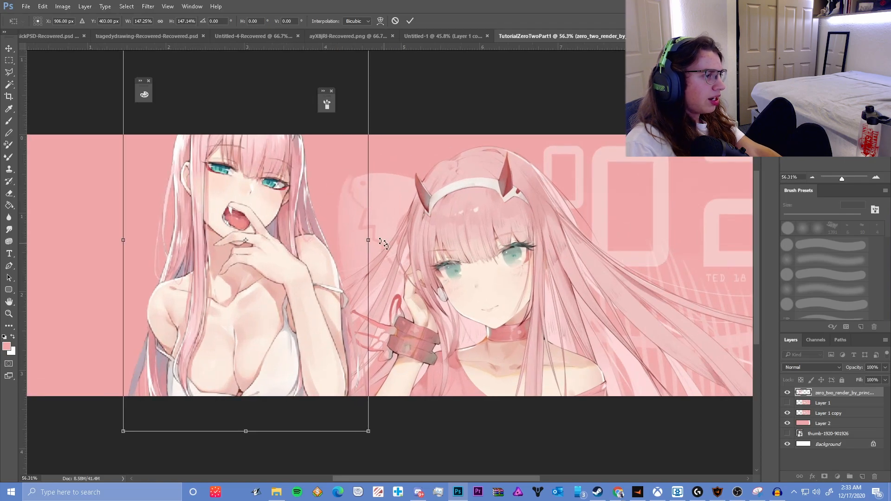
scroll(291, 255, down, 1)
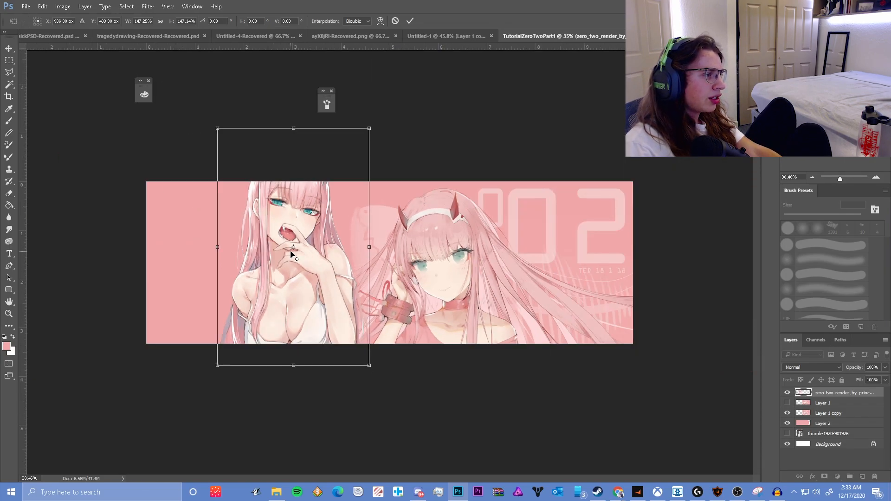
click(410, 20)
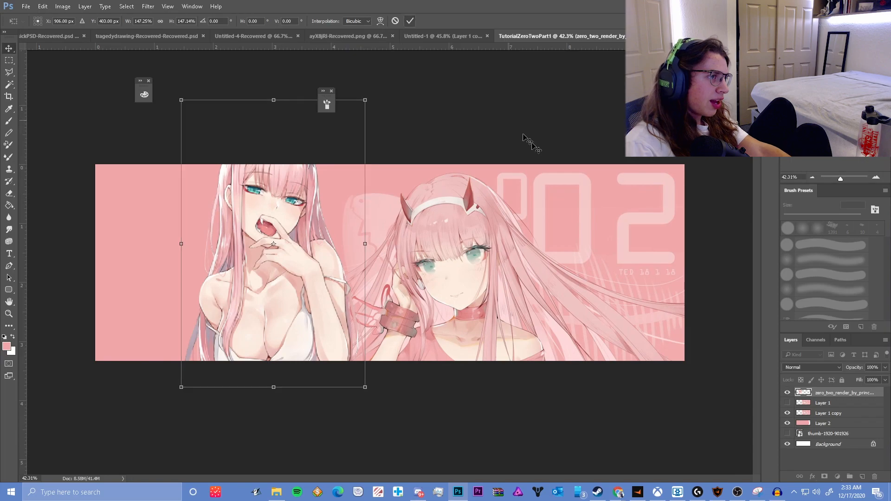
- Add a new layer above the render and try pink and white strokes on it with a 113 px hard round brush, undoing them
click(863, 476)
key(b)
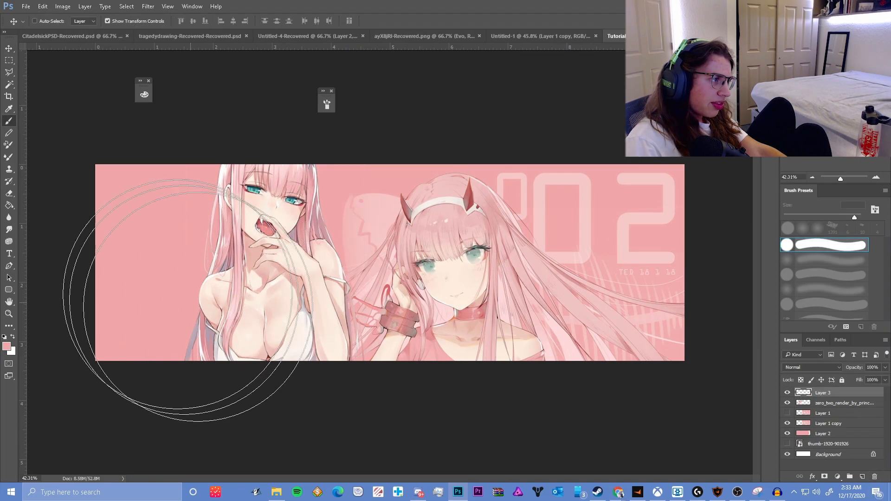
right_click(268, 185)
click(320, 129)
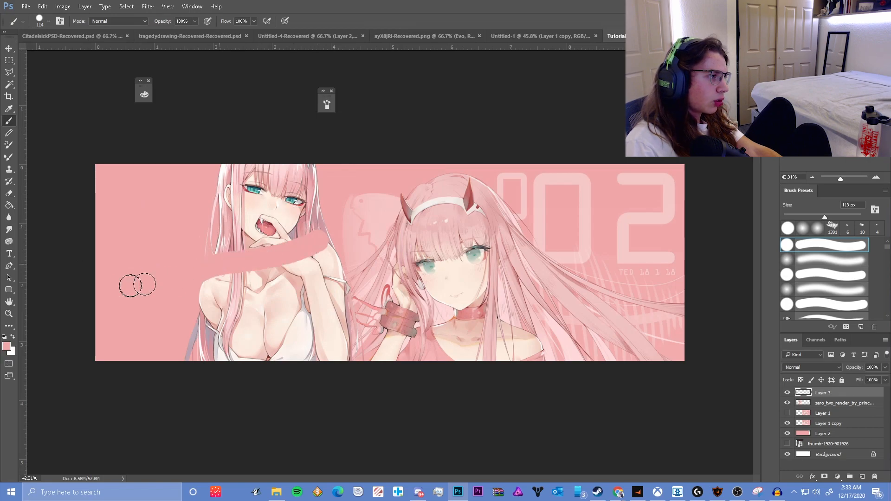
key(x)
drag(320, 245, 106, 325)
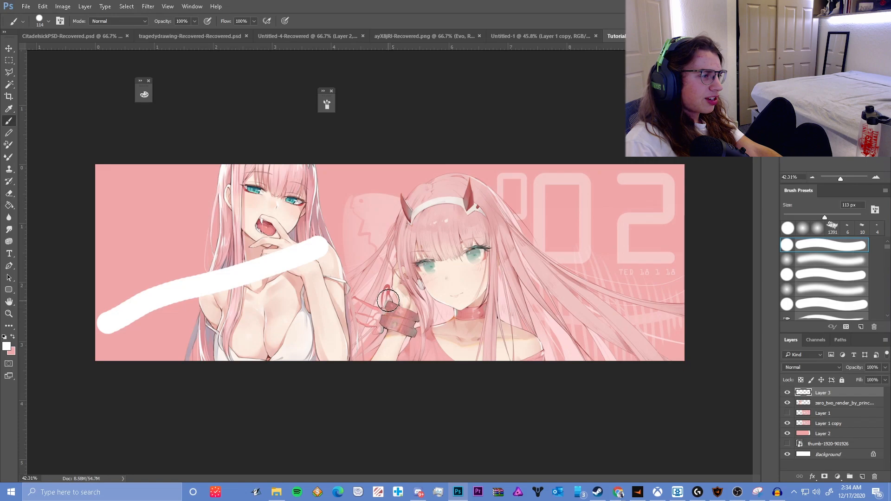
key(ctrl+z)
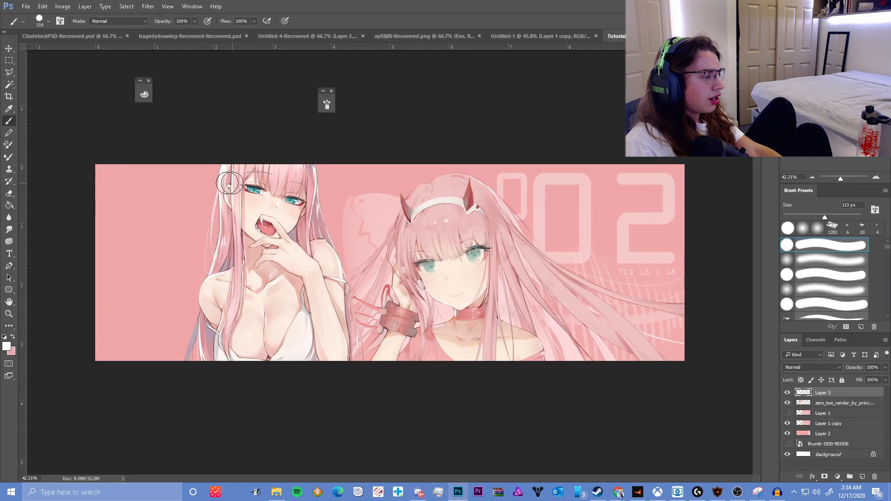
- Paint a large white arrow pointing left across the render on Layer 3 with the 113 px brush, and hide that layer
click(9, 48)
scroll(444, 161, up, 2)
scroll(446, 163, down, 3)
scroll(448, 166, up, 3)
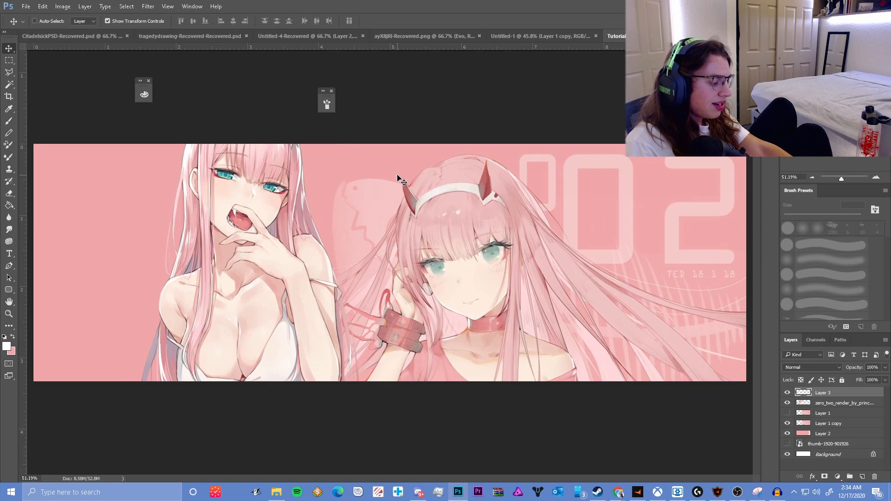
key(b)
mouse_move(434, 181)
mouse_down()
mouse_move(79, 273)
mouse_move(40, 308)
mouse_move(88, 331)
mouse_move(104, 229)
mouse_up()
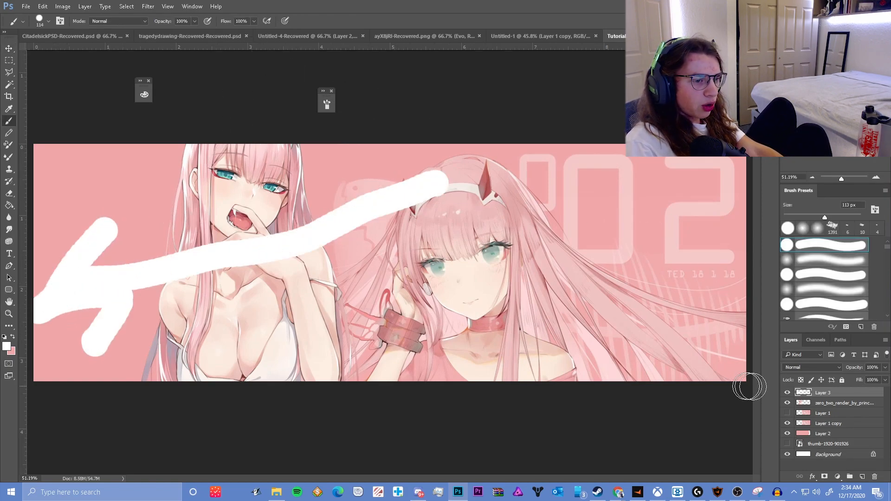
click(788, 392)
- Flip the character render horizontally and reposition it in the banner's left half
key(v)
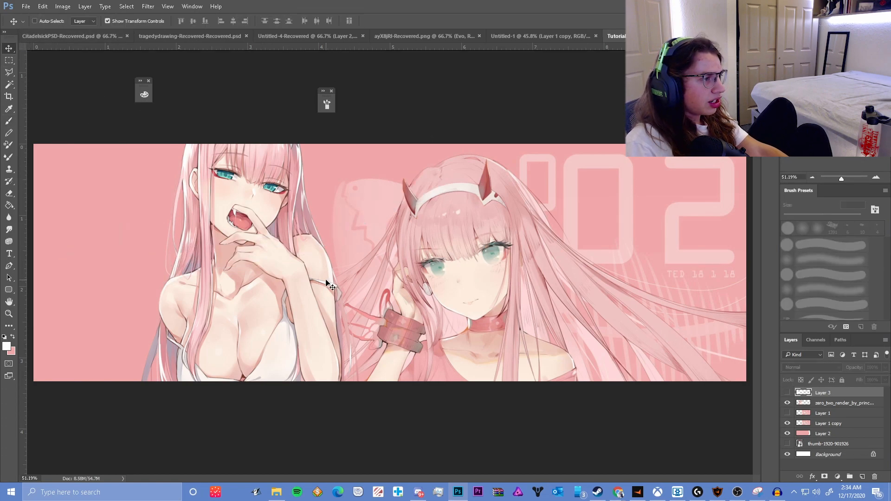
key(ctrl+alt+z)
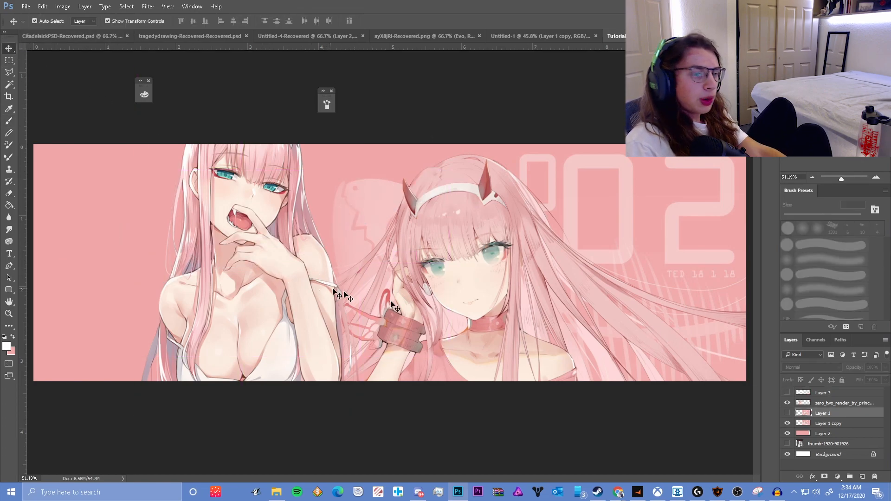
click(836, 404)
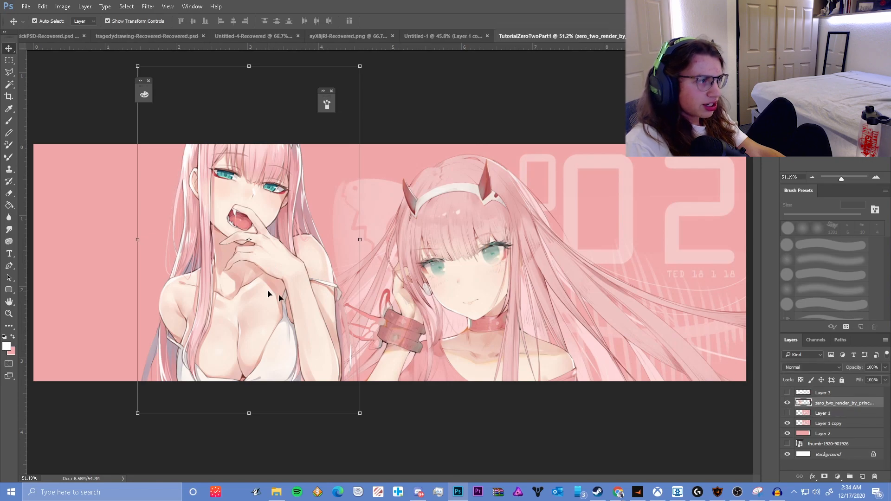
right_click(235, 279)
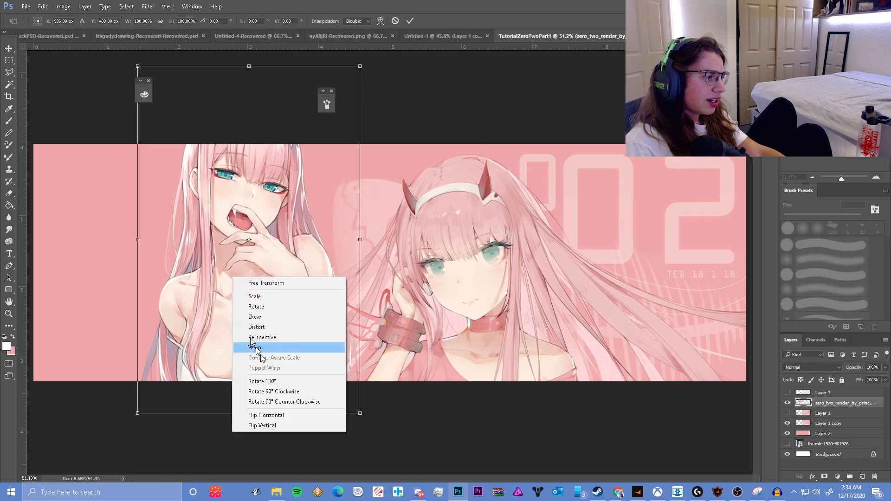
click(284, 413)
drag(301, 297, 267, 294)
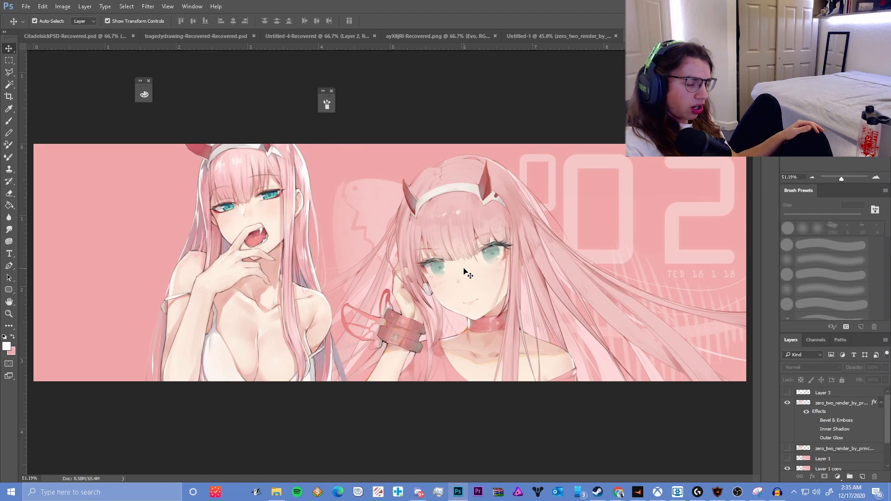
- Examine the Untitled-1 reference banner for its render effects, diagonal stripes and ZERO text, comparing it with the tutorial banner
click(534, 35)
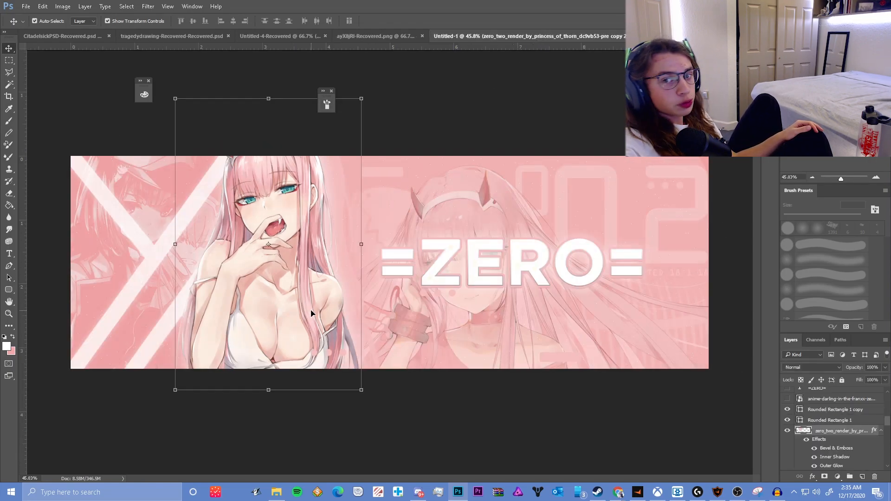
click(175, 437)
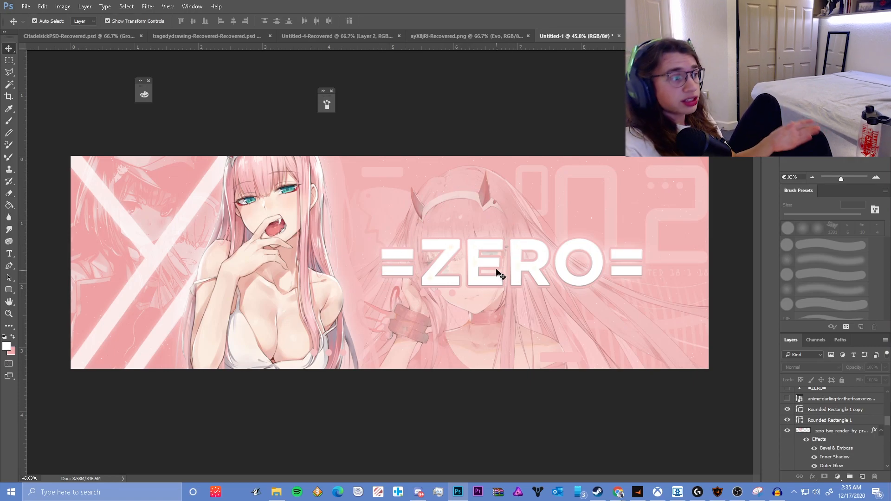
key(ctrl+Tab)
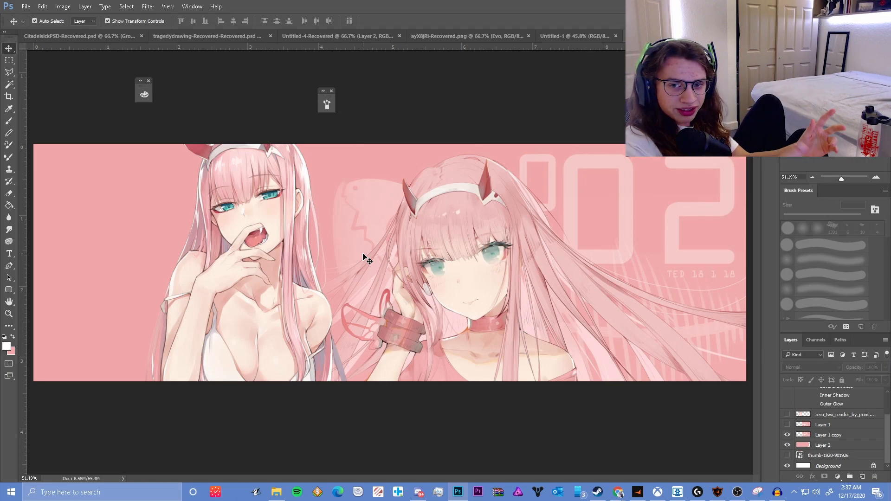
click(565, 33)
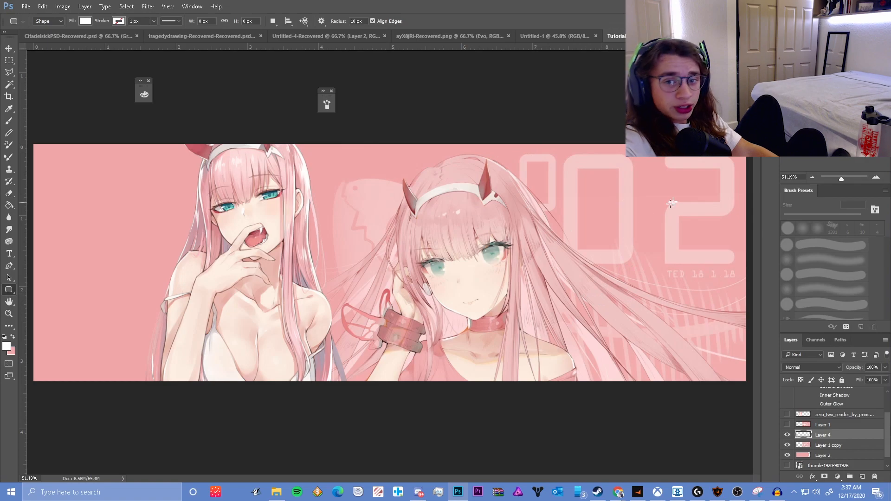
- Set the foreground colour to light pink f4c8c7 and draw a long thin rounded rectangle with 10 px radius across the banner
click(6, 348)
click(460, 175)
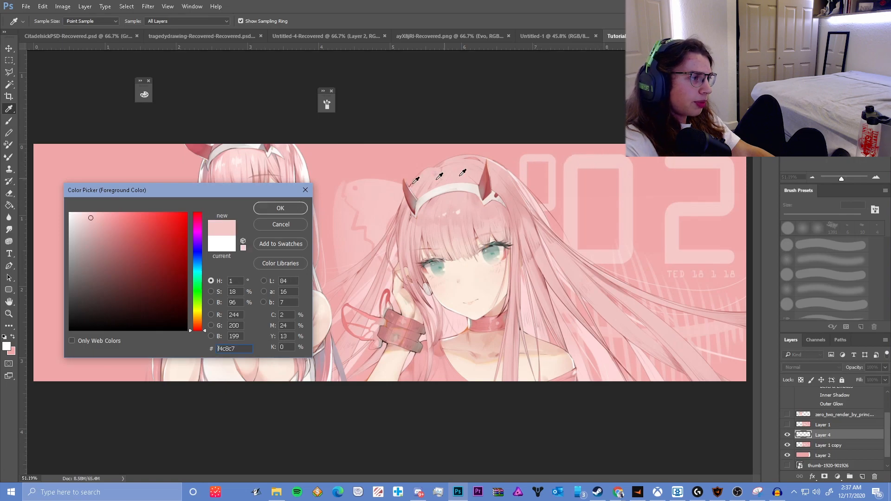
click(281, 209)
key(u)
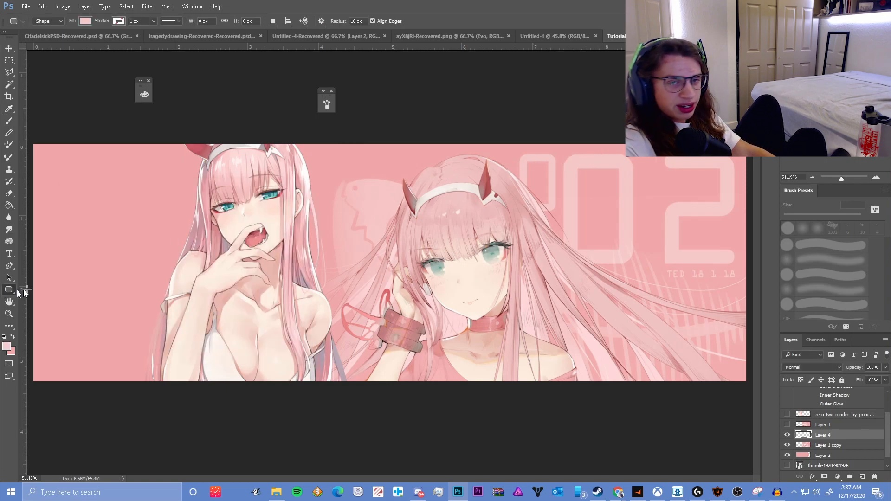
drag(543, 296, 689, 276)
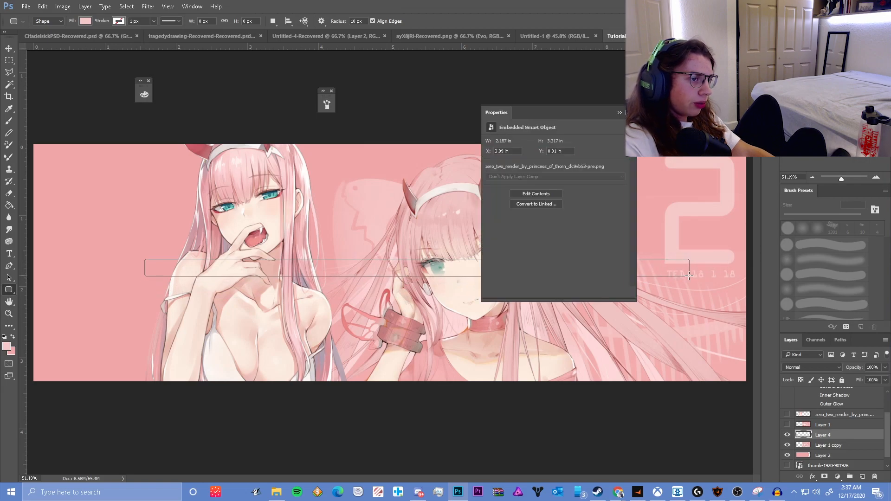
- Rotate the rounded rectangle to -60 degrees and place it as a diagonal stripe across the plain pink area beside the render
click(6, 50)
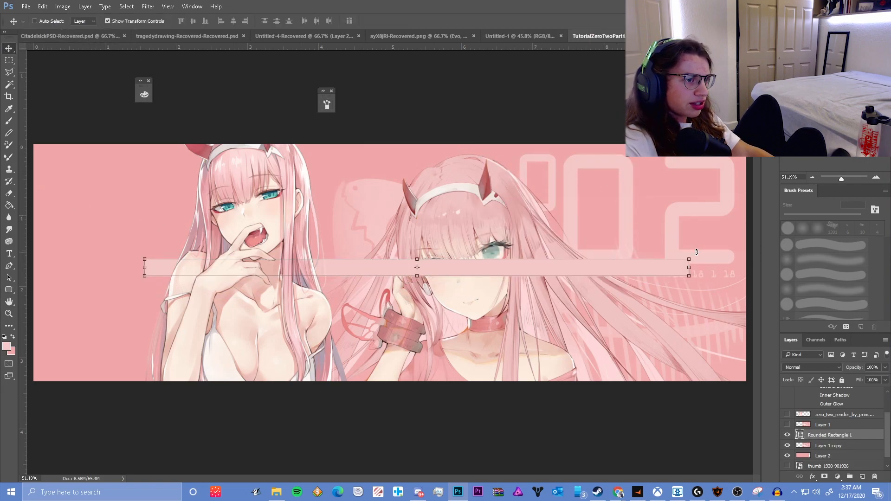
drag(697, 252, 527, 110)
drag(539, 160, 255, 166)
drag(381, 87, 340, 47)
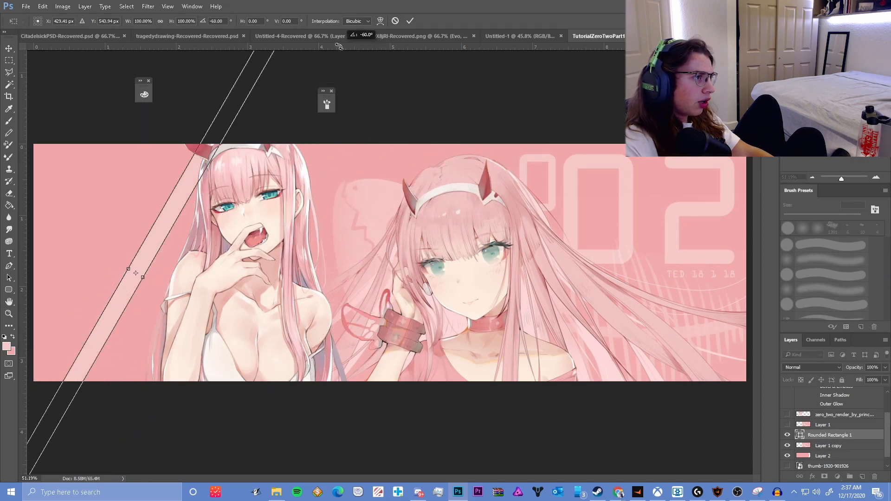
drag(183, 199, 152, 204)
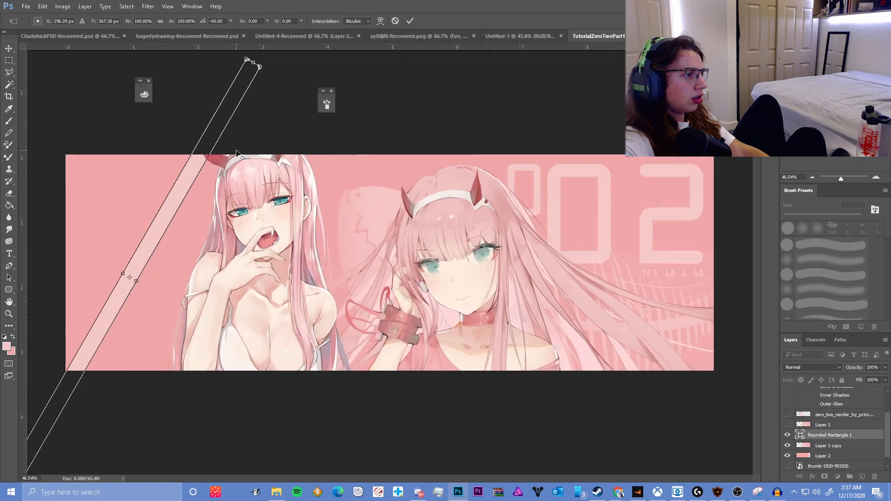
click(410, 22)
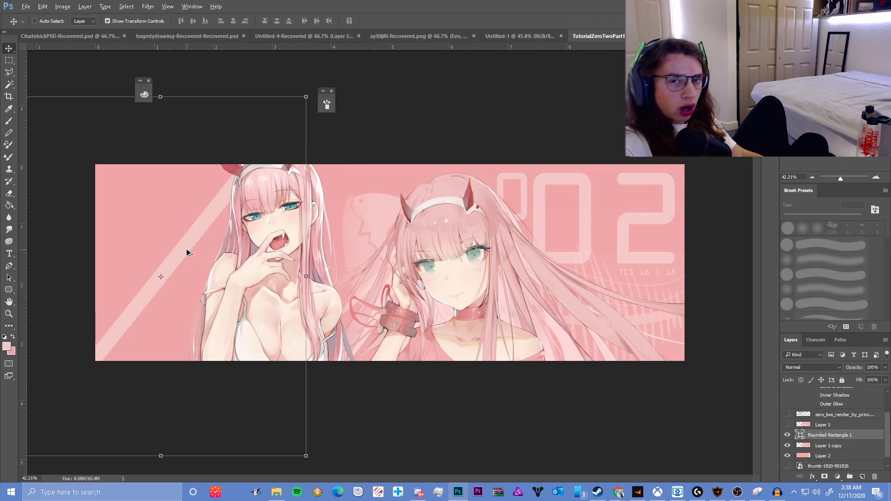
- Duplicate the diagonal stripe twice, keeping one copy parallel to it and rotating the other by -70.6 degrees to cross both stripes
drag(184, 251, 206, 320)
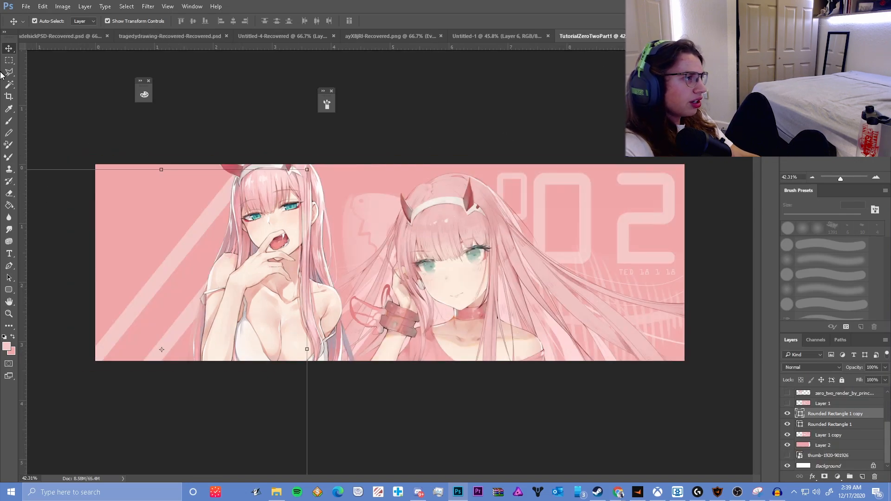
drag(211, 323, 281, 230)
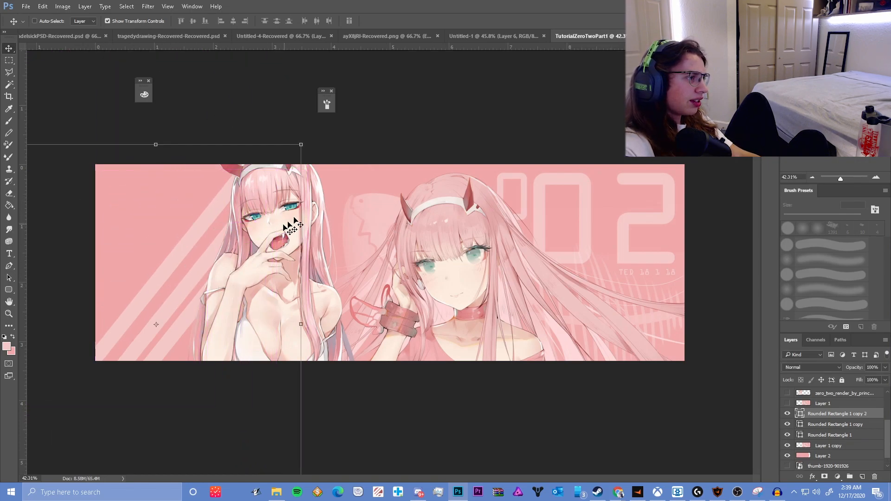
drag(312, 136, 39, 121)
drag(133, 294, 163, 247)
drag(327, 460, 338, 448)
drag(302, 433, 303, 412)
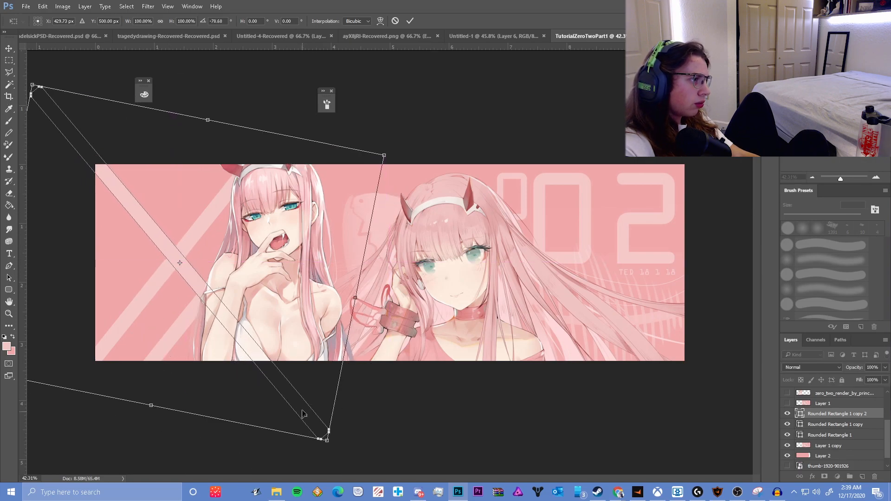
key(Return)
- Rasterize the crossing stripe copy and erase its lower part beyond the parallel stripes with a 255 px eraser
key(e)
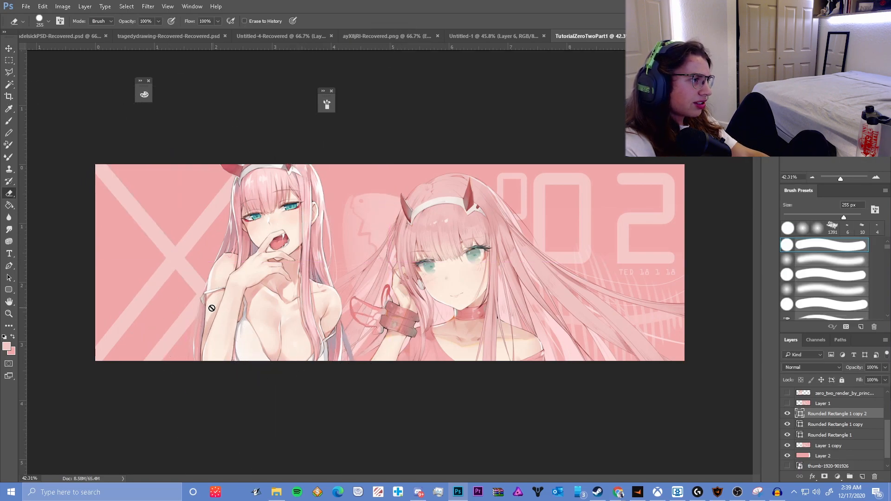
click(177, 262)
click(393, 184)
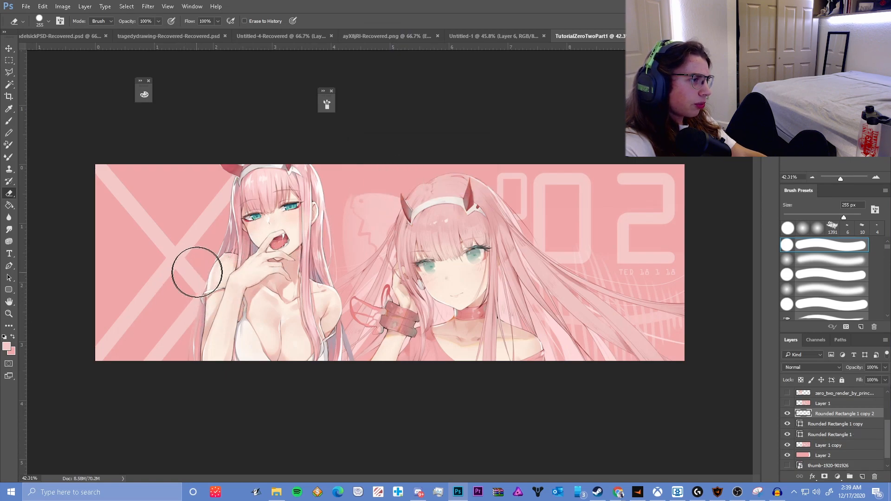
drag(197, 278, 209, 320)
scroll(322, 362, down, 1)
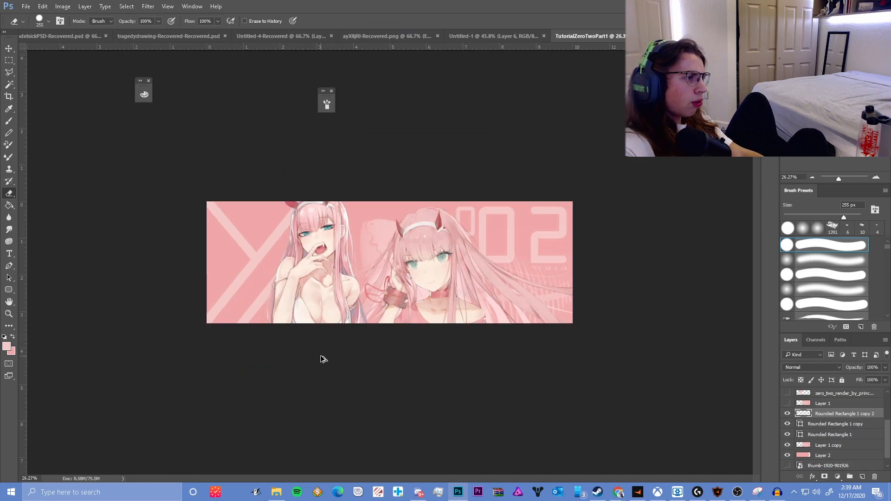
scroll(321, 359, up, 4)
scroll(272, 320, down, 1)
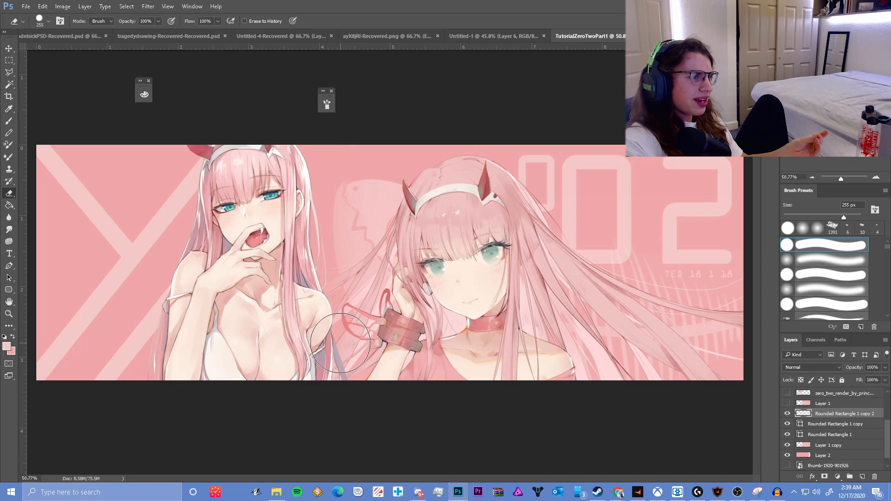
- Add a new layer above the stripe layers and set the foreground colour to white for the Brush tool
click(862, 477)
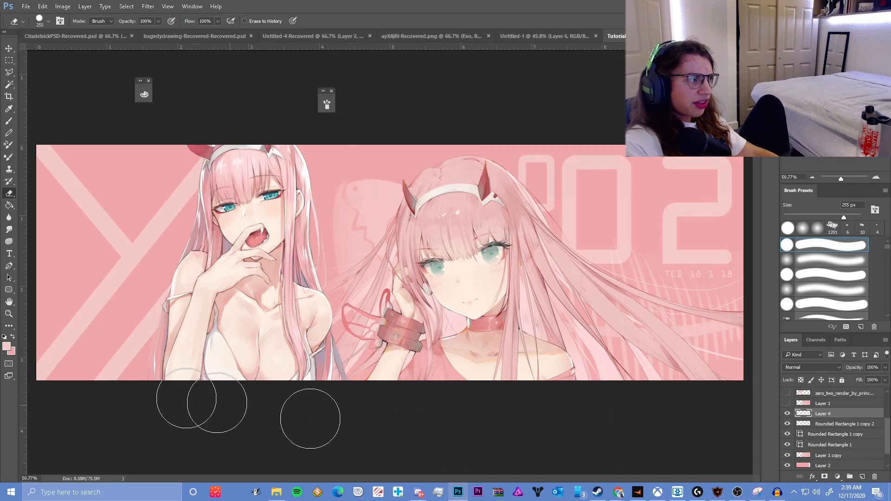
key(b)
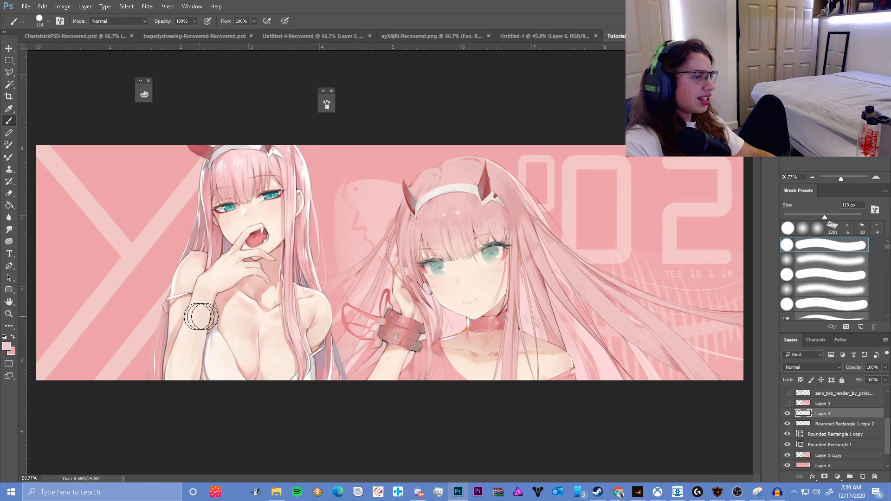
click(6, 346)
click(69, 212)
key(Return)
- Try painting broad white brush strokes over the striped area beside the main render, undoing them all
drag(143, 165, 119, 193)
drag(75, 263, 50, 257)
mouse_move(126, 346)
mouse_down()
mouse_move(49, 306)
mouse_move(187, 257)
mouse_move(101, 225)
mouse_move(153, 271)
mouse_up()
key(ctrl+z)
key(ctrl+z)
key(ctrl+z)
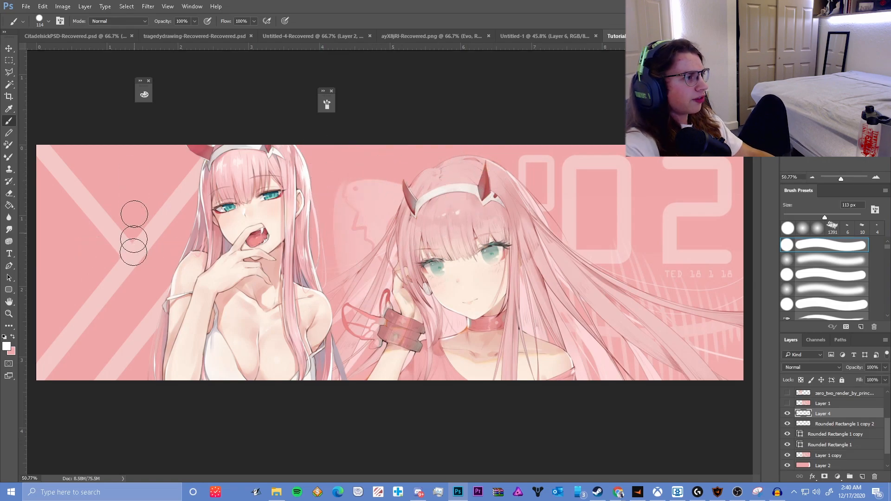
mouse_move(52, 332)
mouse_down()
mouse_move(197, 176)
mouse_move(95, 120)
mouse_move(88, 330)
mouse_up()
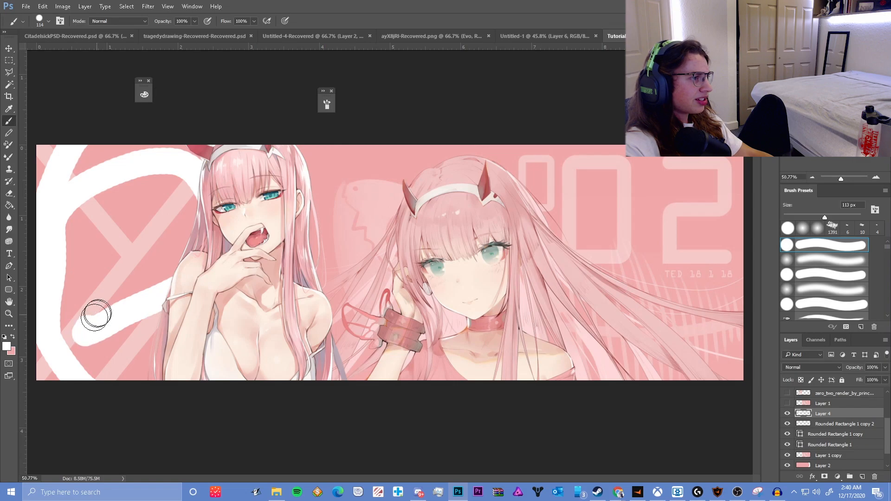
key(ctrl+z)
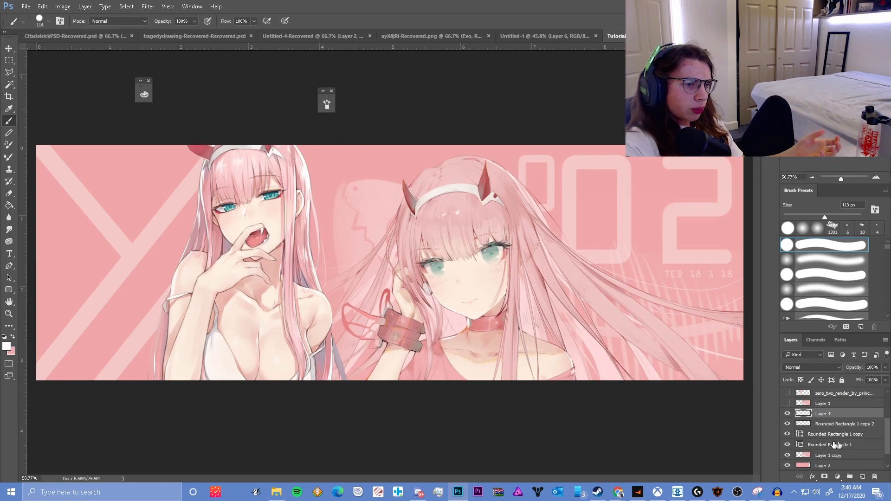
- Place the pf0o8ec4gsn01 render from File Explorer's recent files into the banner above the stripe layers
scroll(784, 422, up, 3)
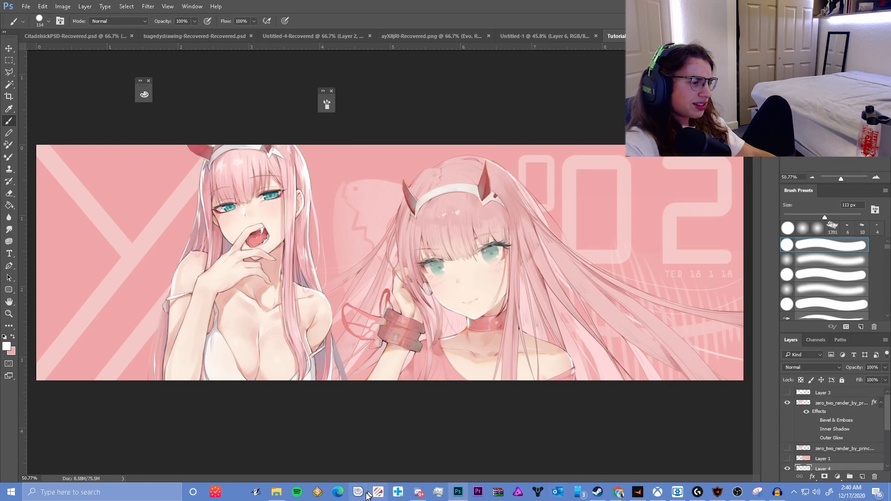
click(275, 469)
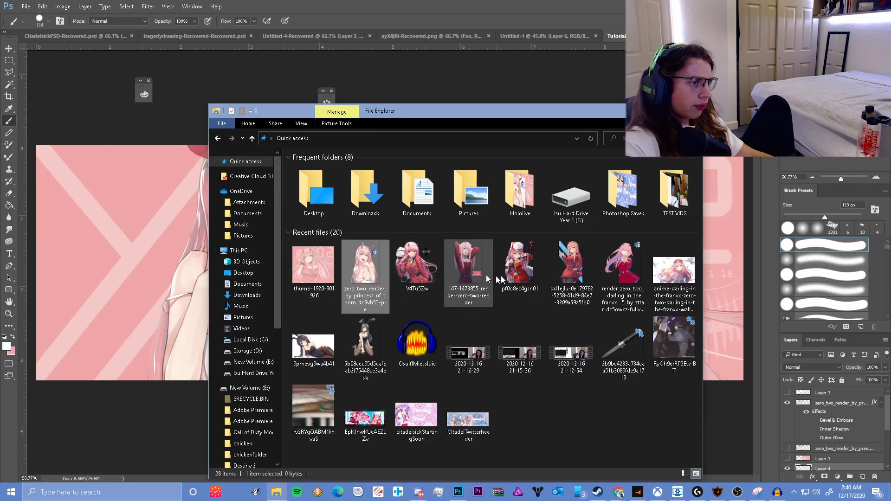
click(435, 277)
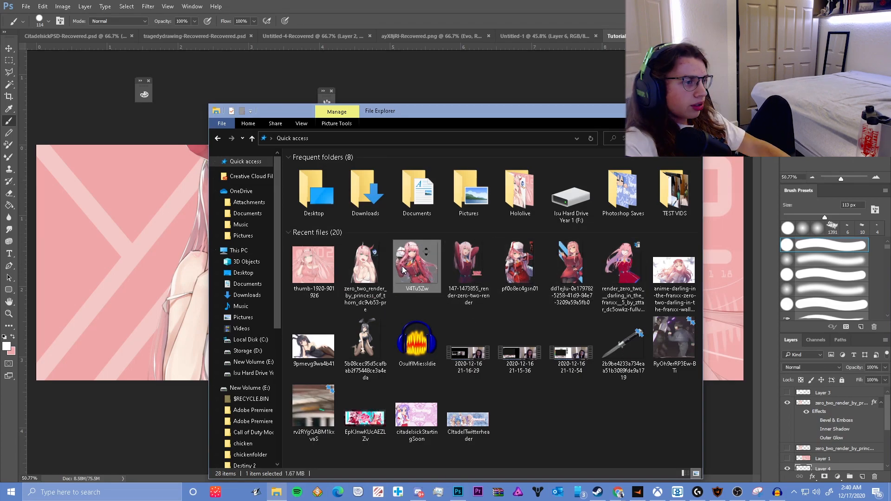
shift+click(622, 267)
click(419, 273)
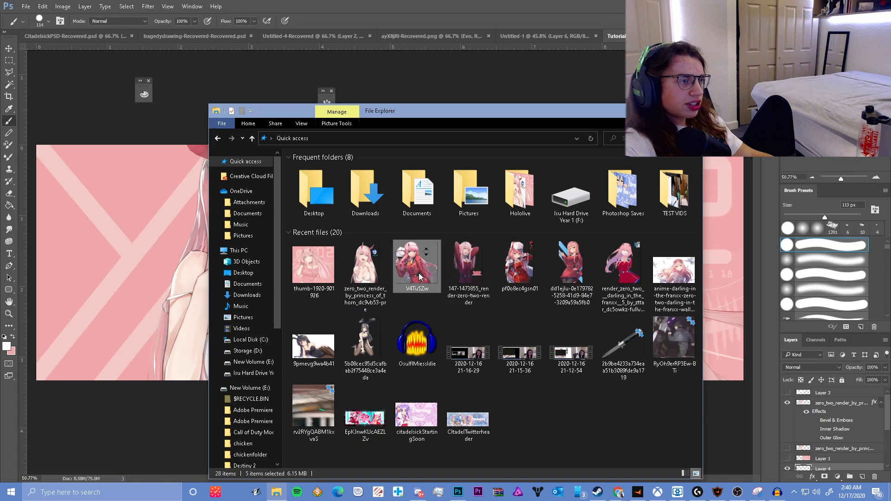
drag(419, 277, 134, 210)
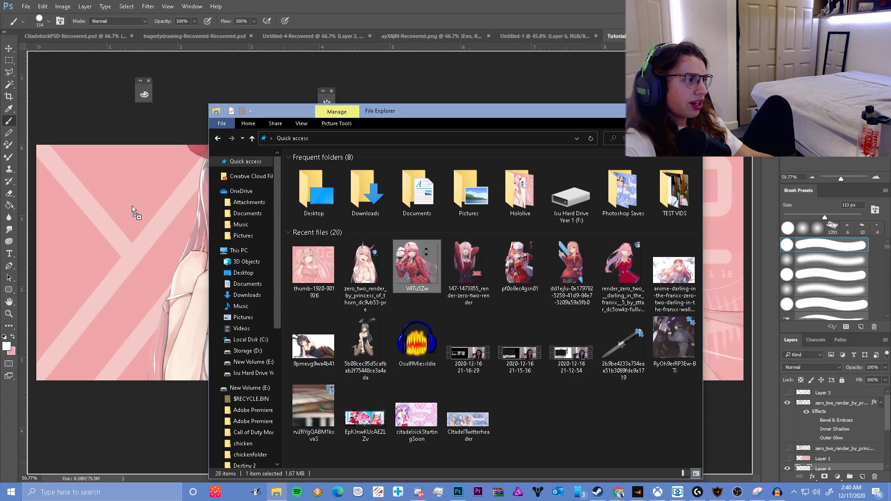
drag(86, 269, 89, 269)
drag(388, 265, 138, 261)
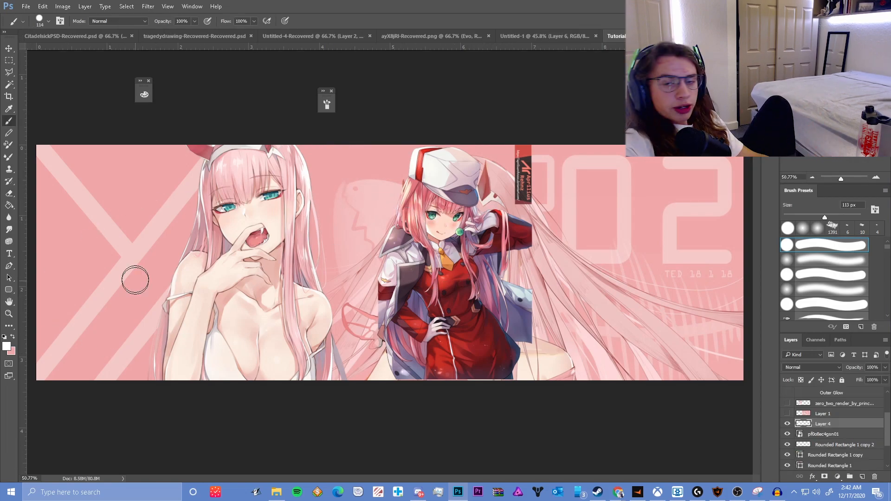
- Try white brush strokes over the stripes and along the cut-off sides of the red-uniform render, undoing each one
drag(132, 354, 141, 204)
key(ctrl+z)
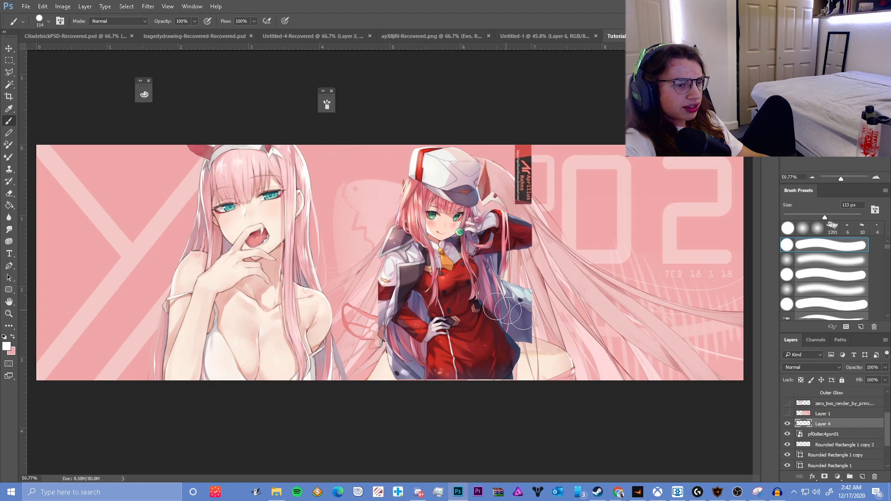
scroll(557, 338, up, 3)
scroll(488, 279, up, 3)
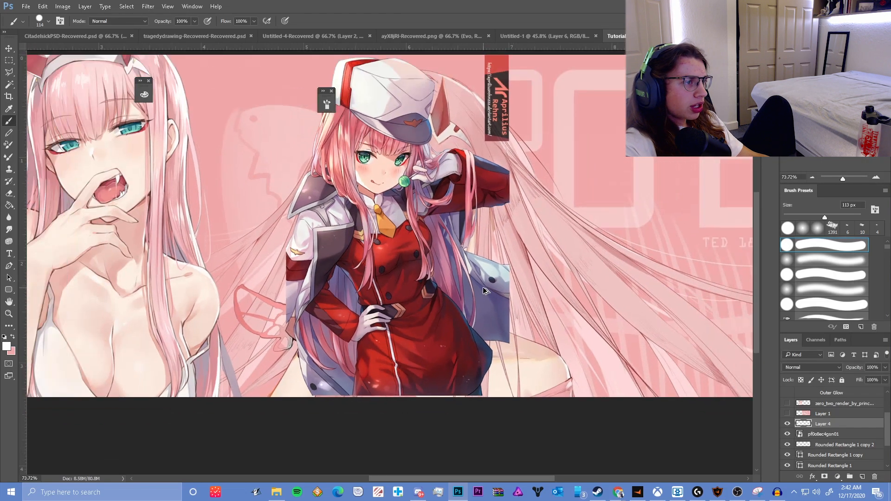
scroll(478, 261, down, 1)
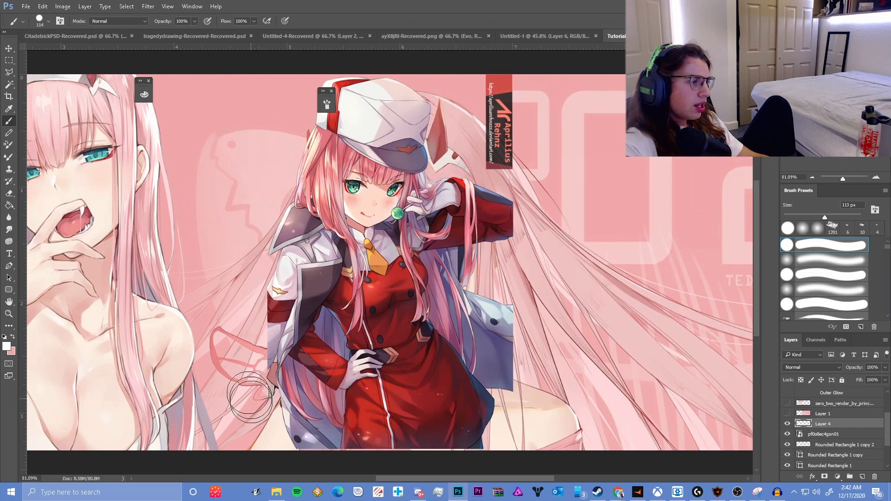
drag(254, 360, 248, 263)
key(ctrl+z)
drag(525, 304, 534, 410)
key(ctrl+z)
drag(528, 199, 525, 262)
key(ctrl+z)
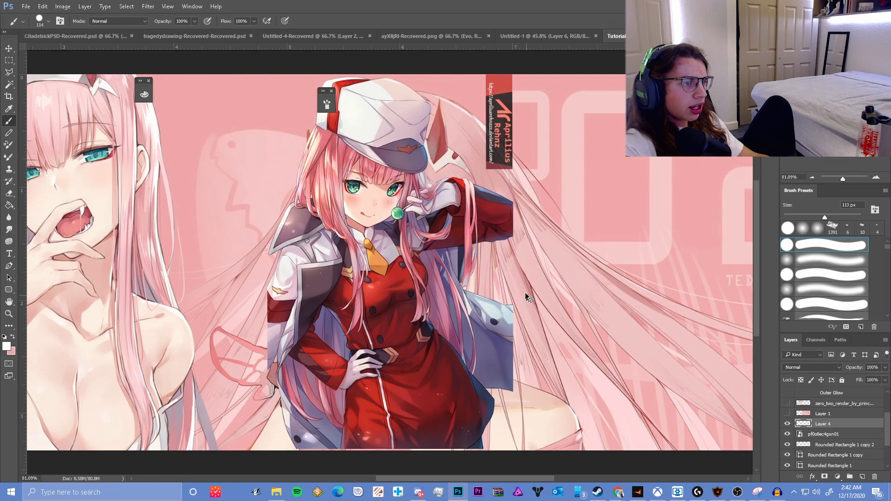
- Rasterize the pf0o8ec4gsn01 layer and try fading the coat's cut-off edge with a soft 144 px eraser
scroll(524, 297, down, 7)
scroll(519, 302, up, 3)
key(e)
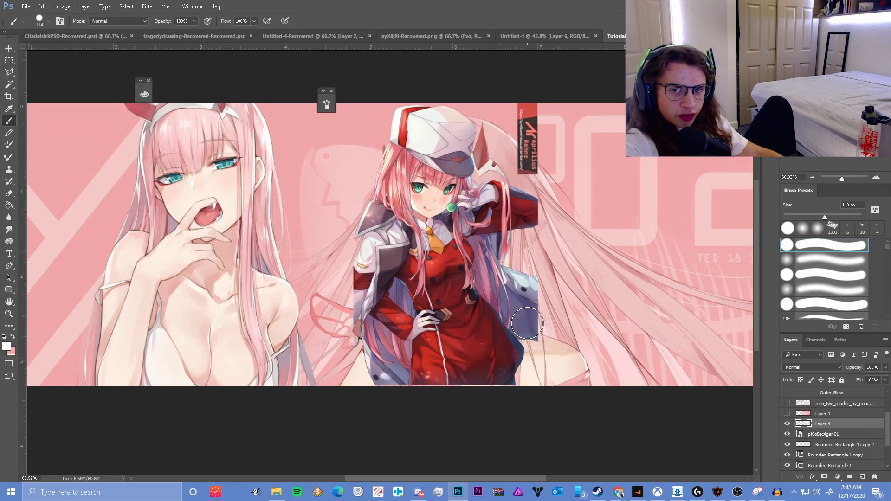
click(831, 259)
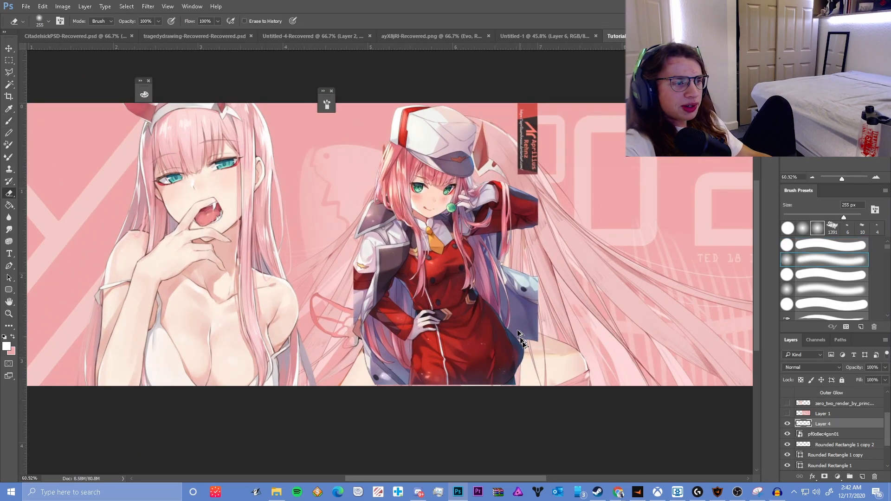
scroll(522, 338, up, 4)
alt+drag(591, 251, 565, 267)
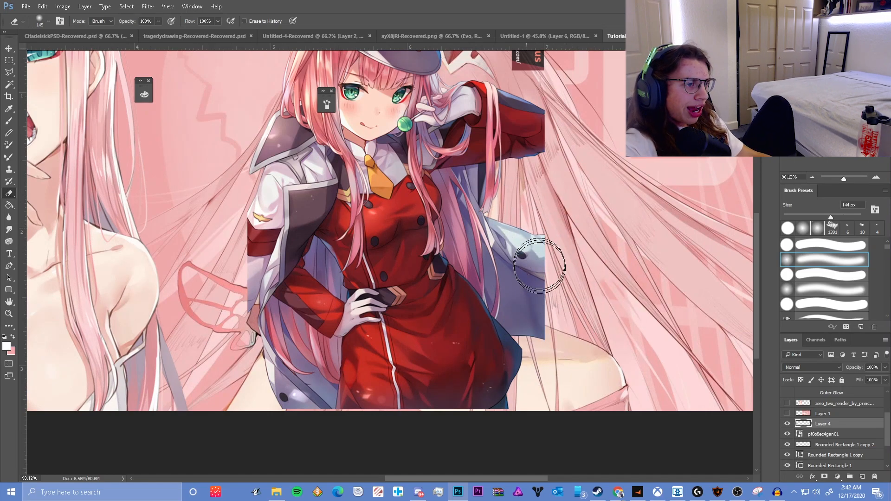
click(549, 275)
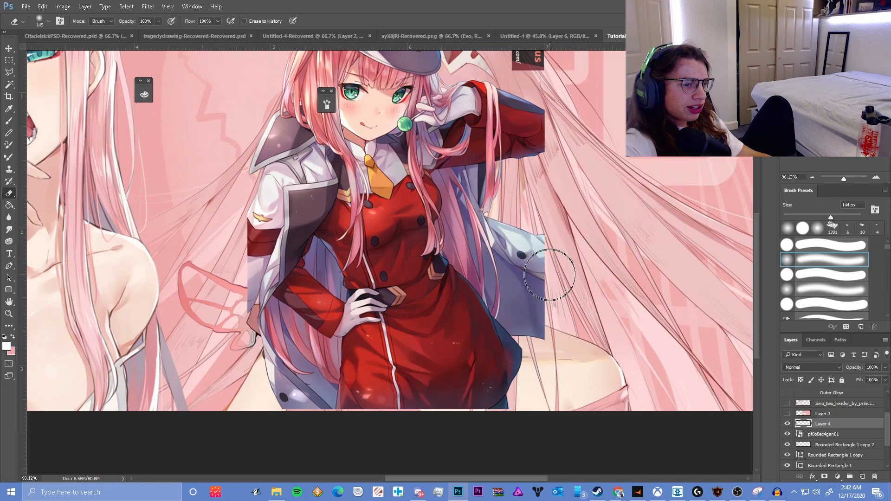
click(823, 436)
scroll(599, 292, down, 2)
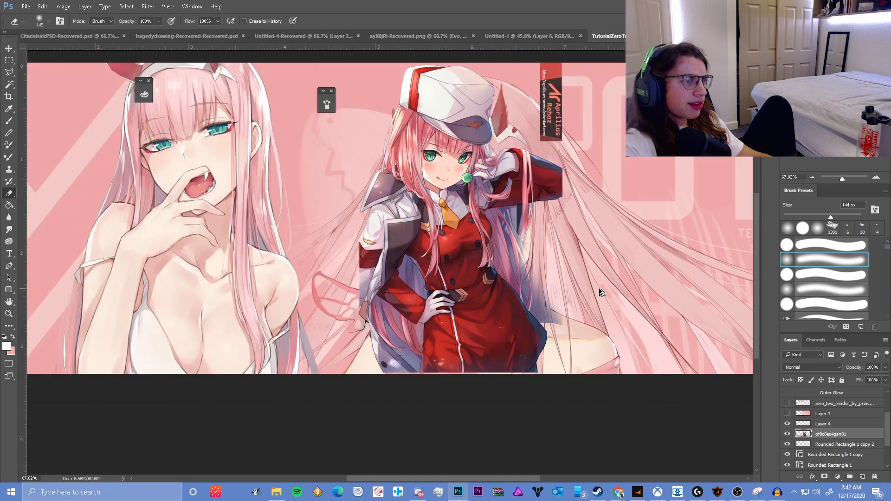
scroll(599, 292, down, 1)
scroll(330, 251, up, 4)
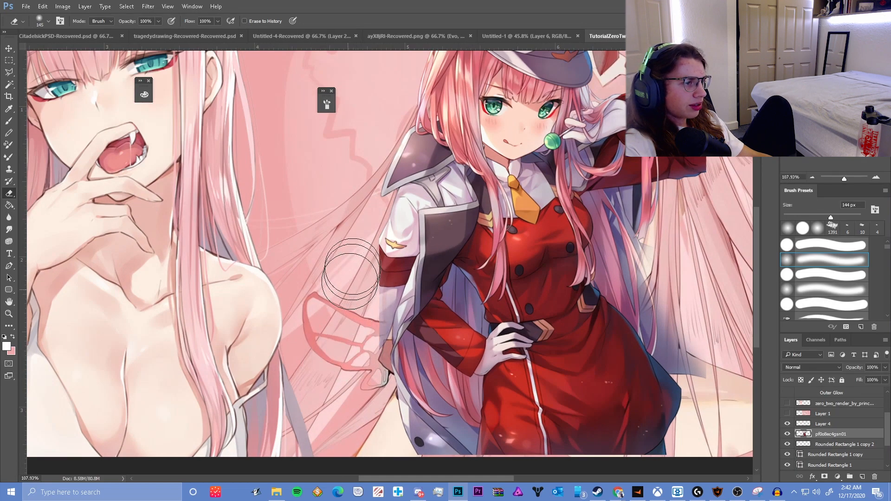
scroll(623, 249, down, 5)
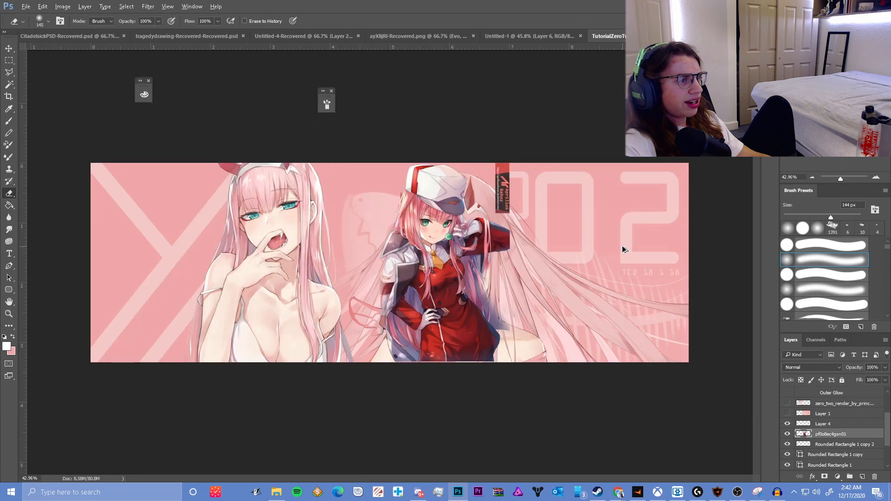
- Try fading the red sleeve's cut-off edge with the soft eraser, and undo the erasing on the render
scroll(540, 265, up, 2)
scroll(538, 274, up, 2)
mouse_move(537, 283)
mouse_down()
mouse_move(578, 197)
mouse_move(563, 139)
mouse_move(589, 193)
mouse_move(572, 260)
mouse_move(499, 292)
mouse_up()
scroll(597, 264, down, 3)
scroll(603, 278, down, 2)
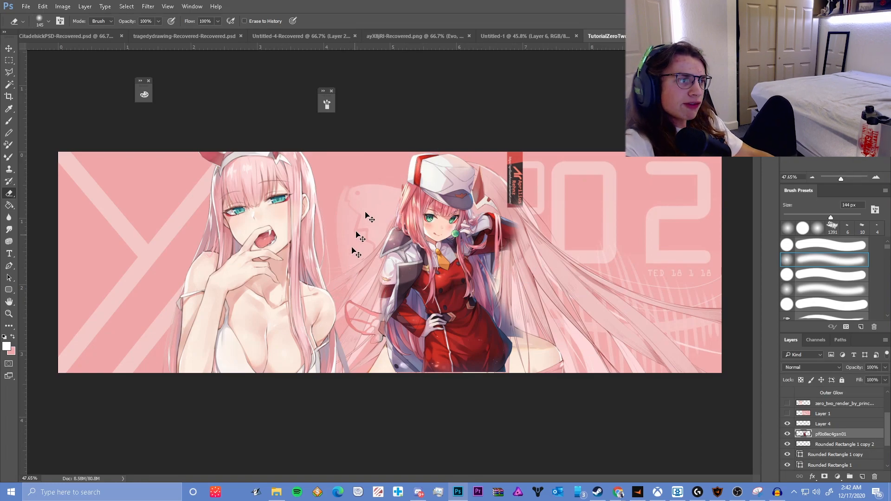
key(ctrl+z)
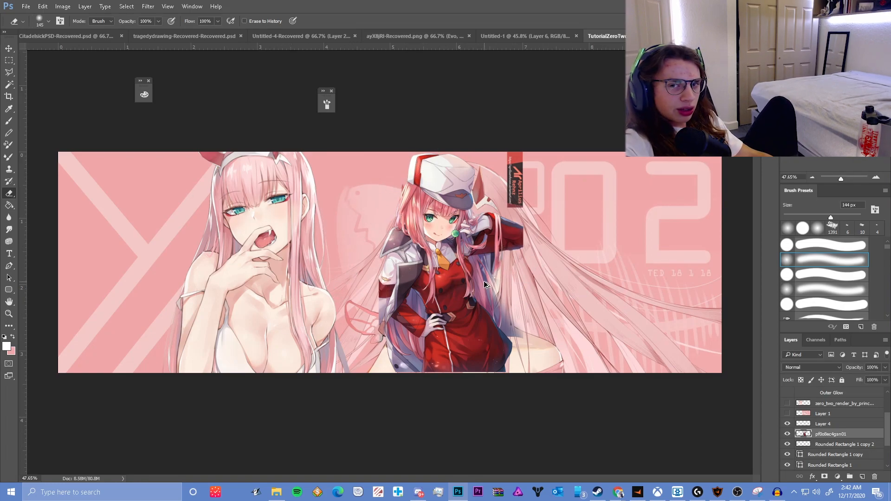
key(ctrl+z)
scroll(531, 299, down, 3)
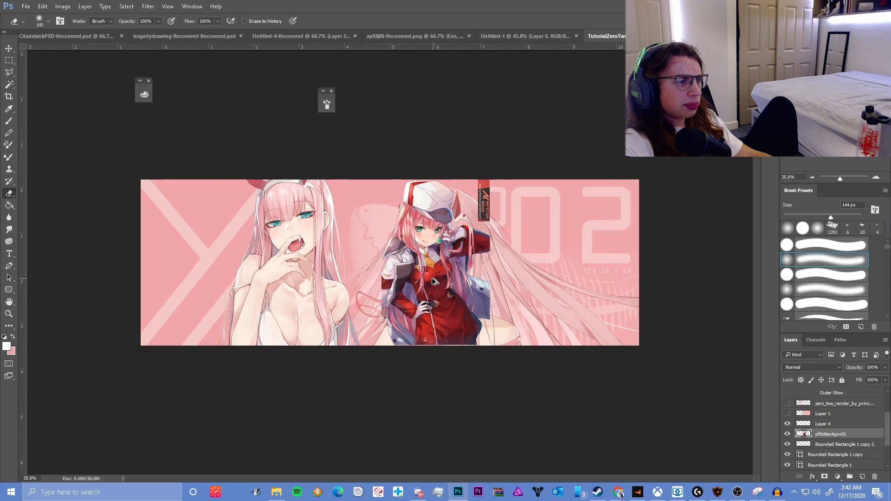
- Move the red-uniform render over the striped pink area at the banner's left end
scroll(531, 299, up, 5)
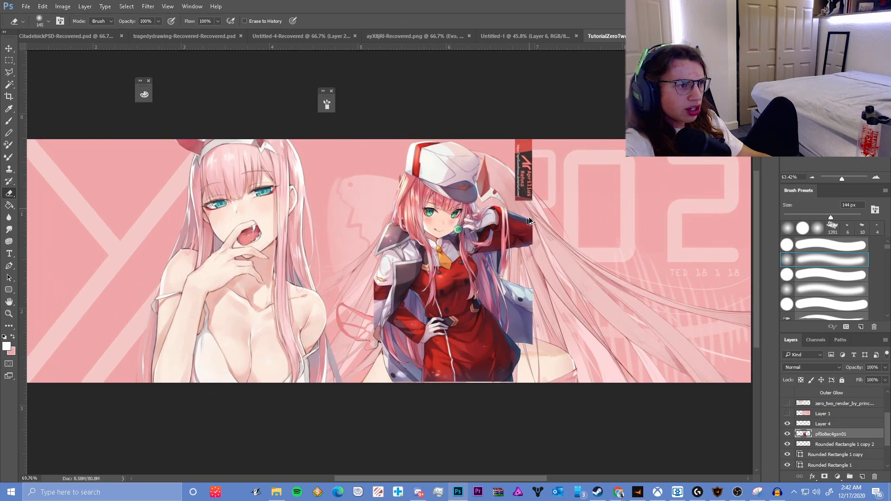
scroll(536, 219, up, 10)
scroll(562, 293, down, 5)
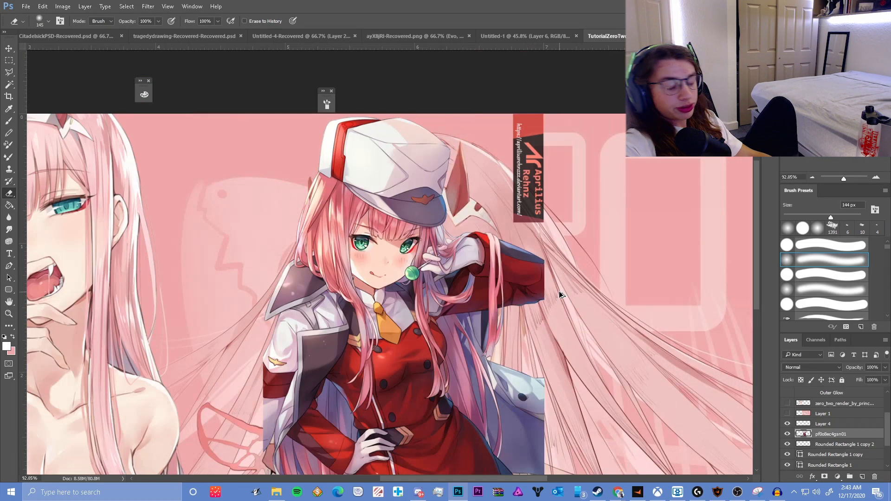
scroll(561, 296, down, 3)
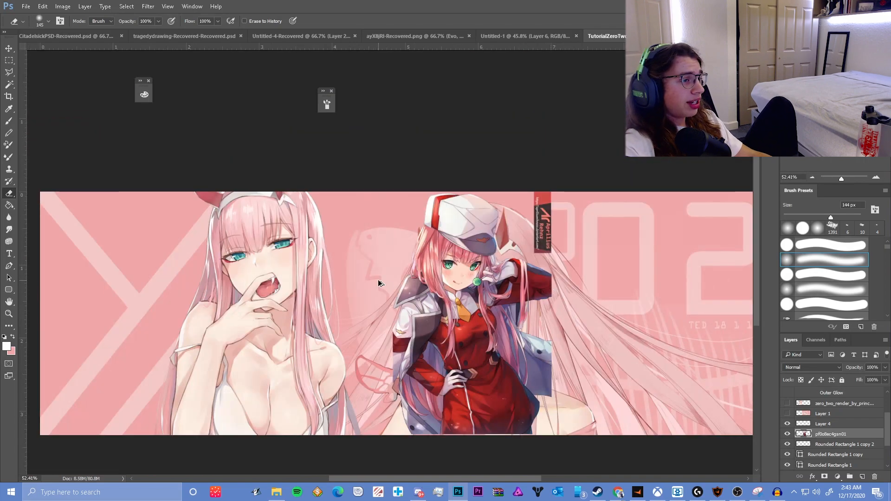
scroll(379, 281, down, 3)
scroll(327, 256, up, 5)
key(v)
scroll(443, 285, down, 2)
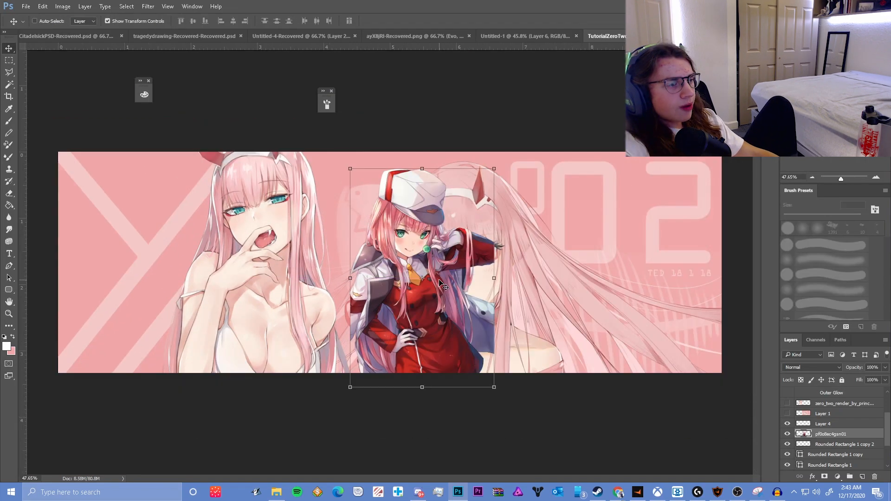
drag(440, 280, 150, 293)
- Enlarge the red-uniform render to about 134.7% and rotate it 19.12 degrees, positioning it behind the main character
drag(122, 231, 88, 239)
drag(169, 190, 154, 243)
drag(214, 132, 177, 158)
drag(100, 210, 151, 166)
drag(242, 122, 293, 138)
mouse_move(123, 183)
mouse_down()
mouse_move(136, 197)
mouse_move(128, 184)
mouse_up()
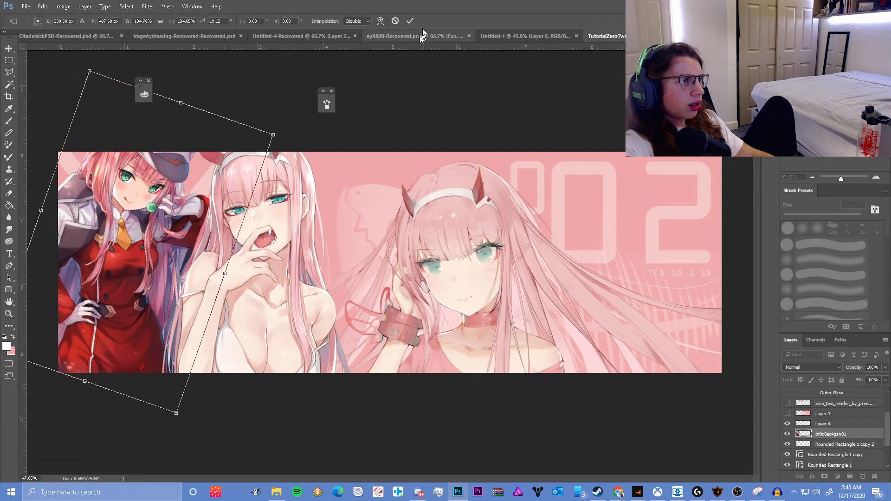
click(410, 21)
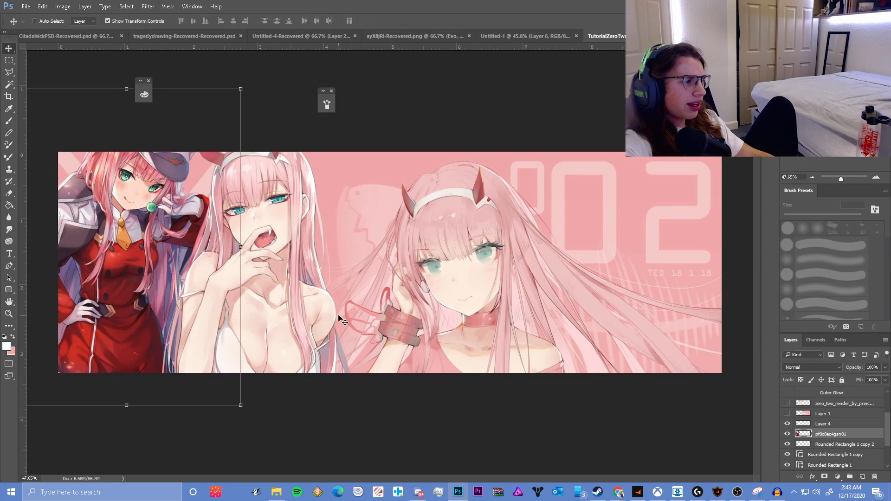
- Move the pf0o8ec4gsn01 layer below the Rounded Rectangle stripe layers so the stripes cross over the red-uniform render
right_click(217, 184)
click(311, 272)
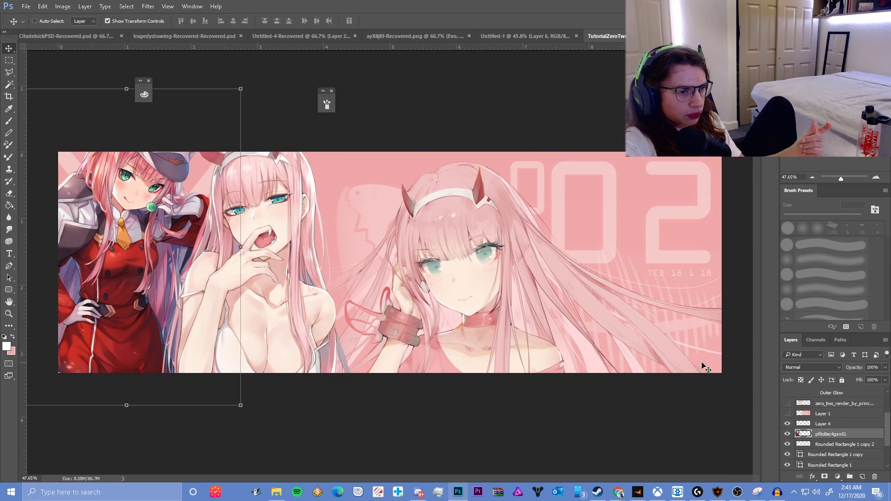
mouse_move(848, 436)
mouse_down()
mouse_move(845, 464)
mouse_move(836, 439)
mouse_up()
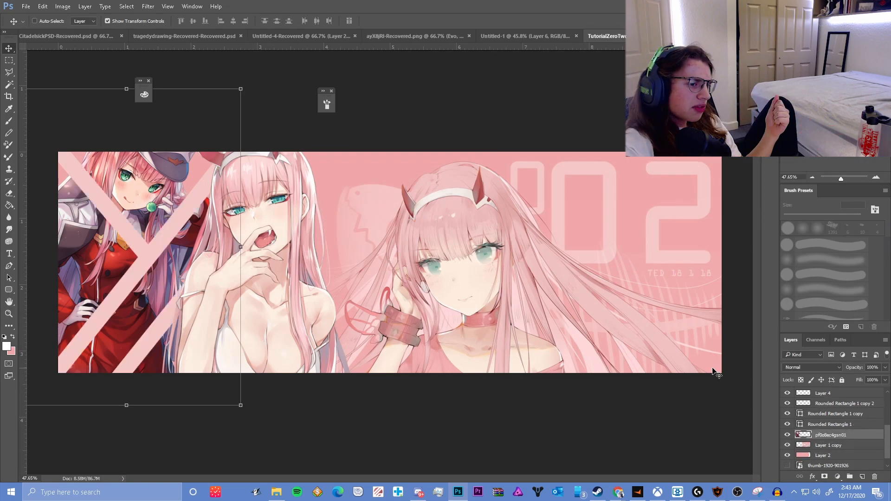
- Try the Lighten blend mode on the red-uniform render and return it to Normal
click(792, 369)
click(793, 368)
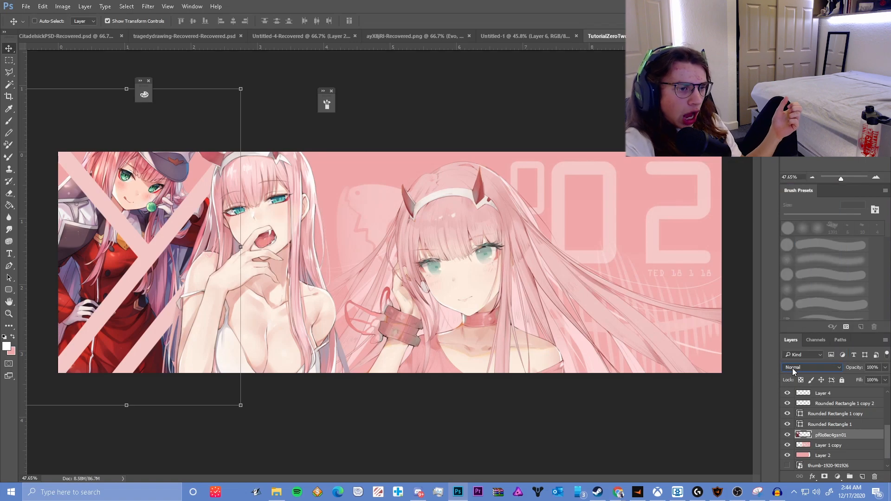
click(821, 369)
click(827, 368)
click(820, 368)
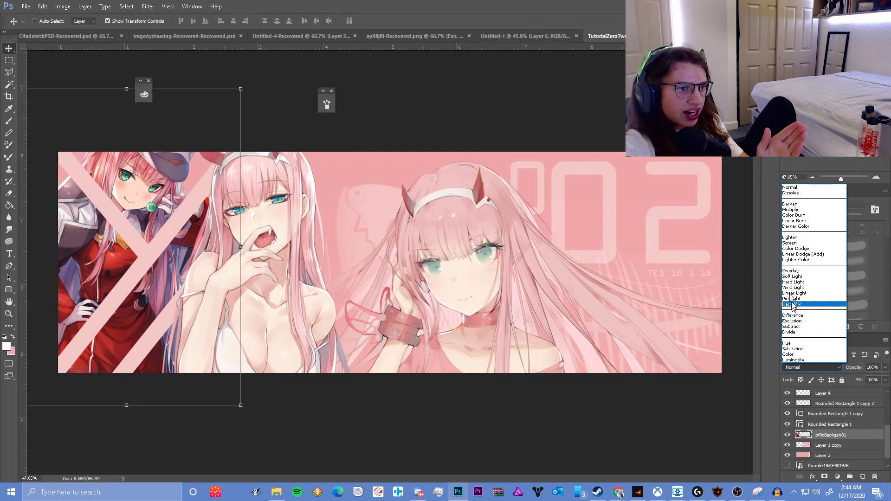
click(789, 237)
click(820, 368)
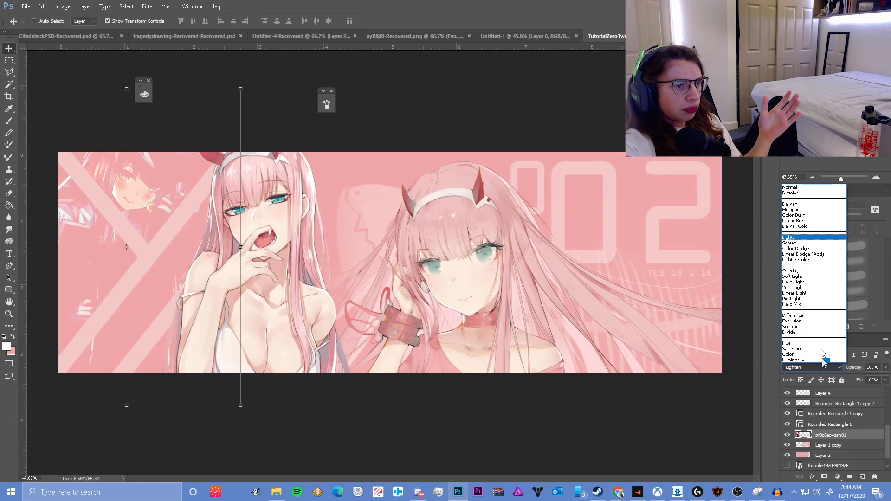
click(808, 188)
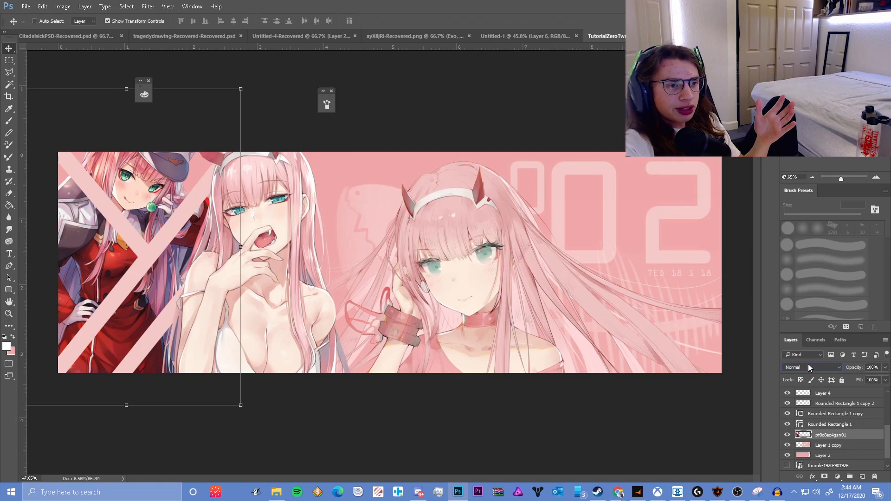
- Try the Darker Color, Lighten, Soft Light, Overlay and Luminosity blend modes on the red-uniform render
scroll(808, 367, down, 3)
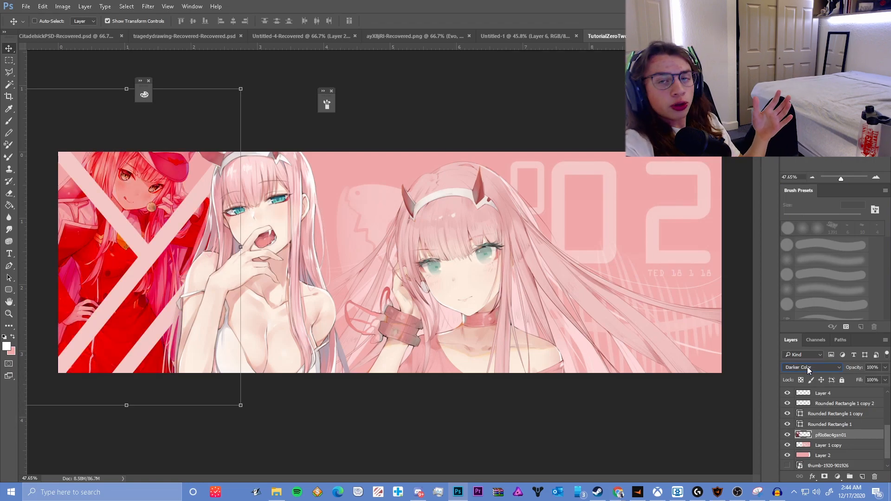
scroll(808, 366, up, 5)
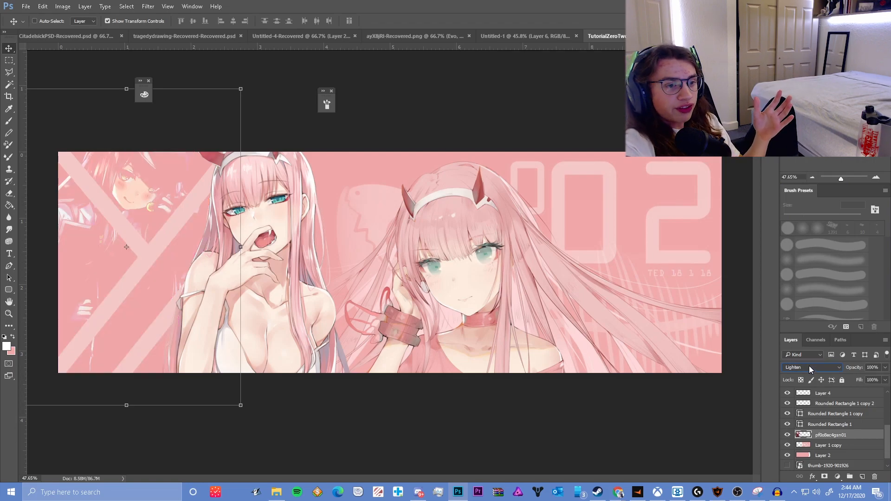
click(809, 366)
click(797, 277)
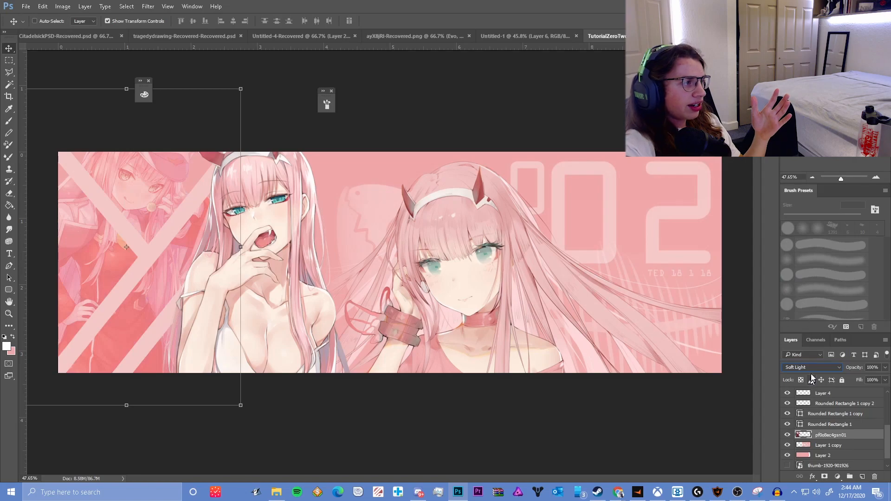
click(811, 370)
click(812, 272)
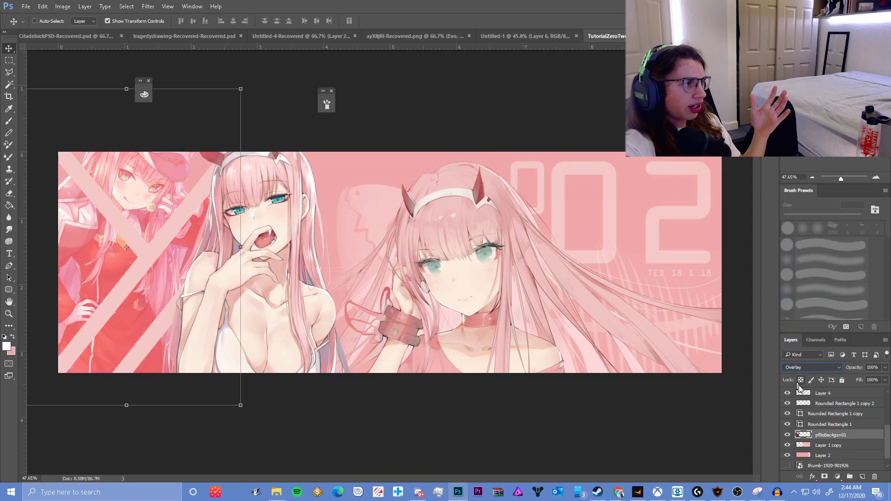
click(807, 367)
click(808, 360)
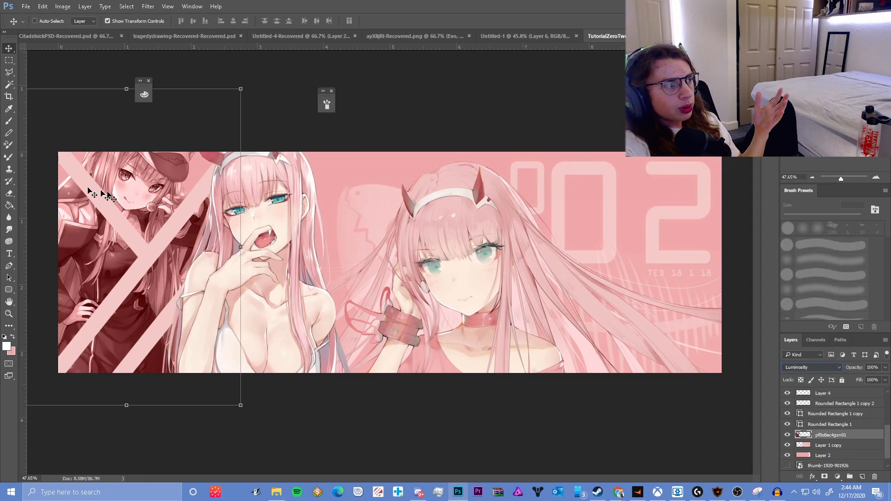
- Try lowering the Luminosity-blended render's opacity to 22% and restore it to 100%
click(885, 367)
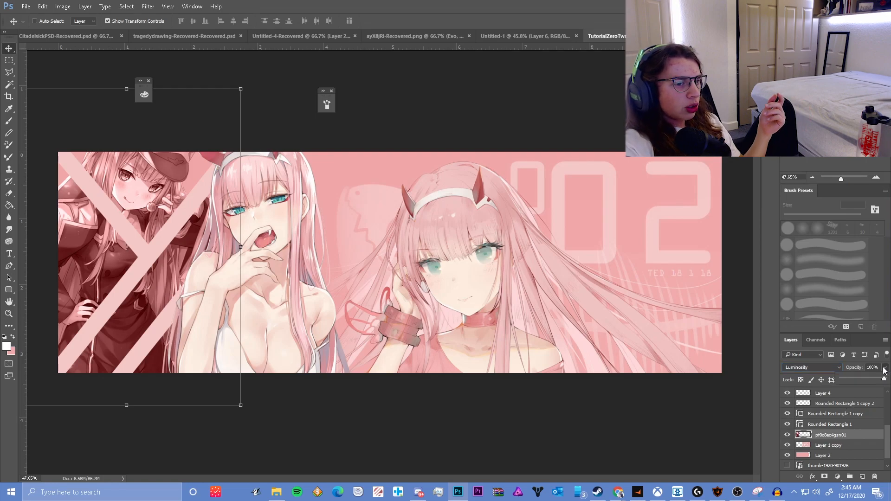
drag(868, 379, 851, 379)
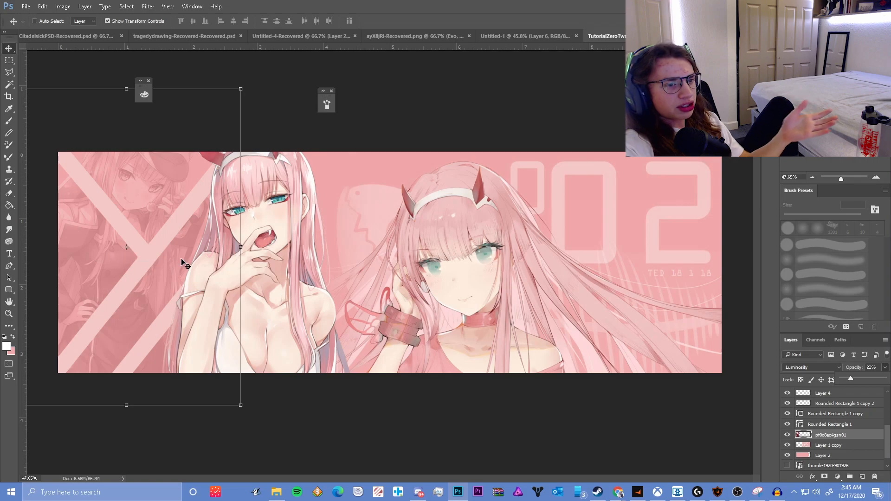
key(0)
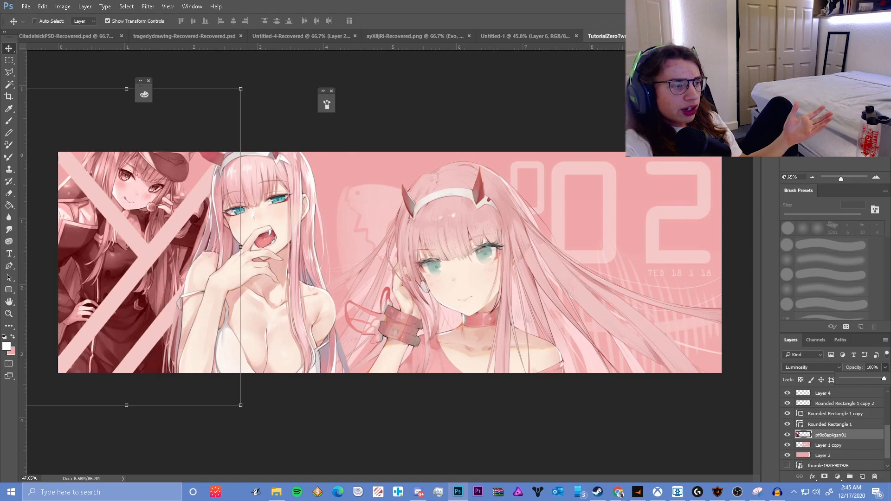
- Set the red-uniform render's blend mode to Lighten and clip a Black & White adjustment layer to it
click(801, 366)
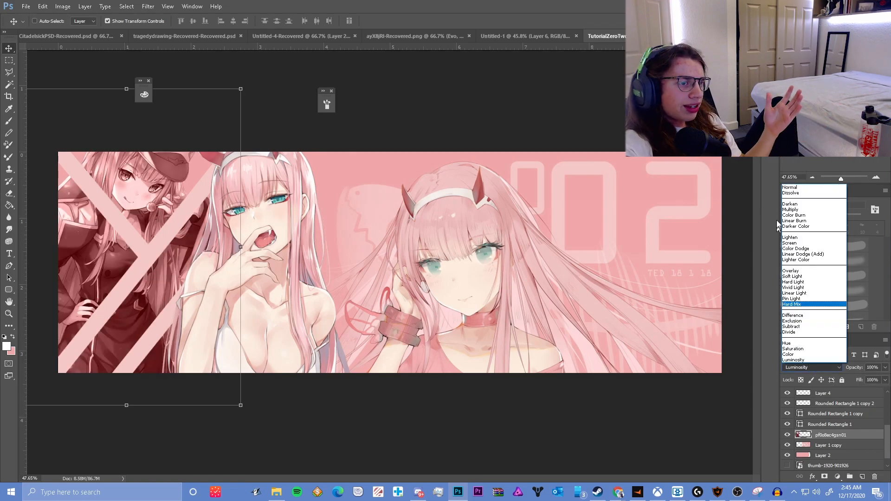
click(791, 237)
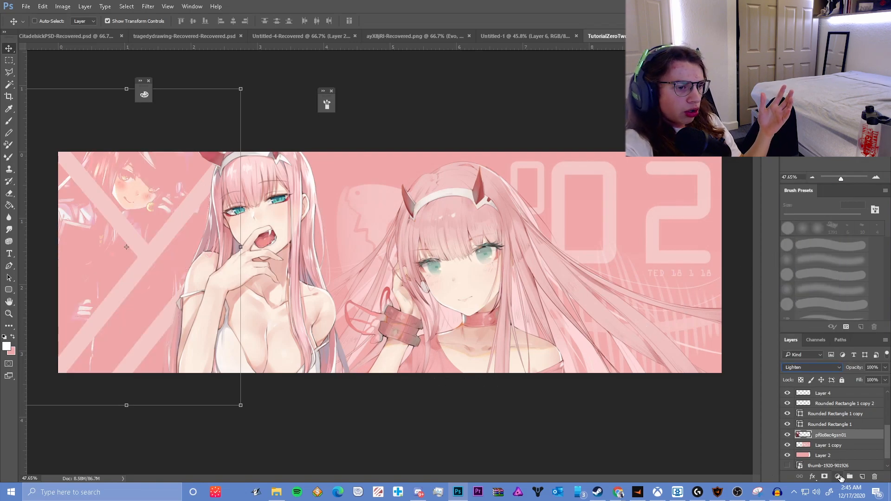
click(838, 477)
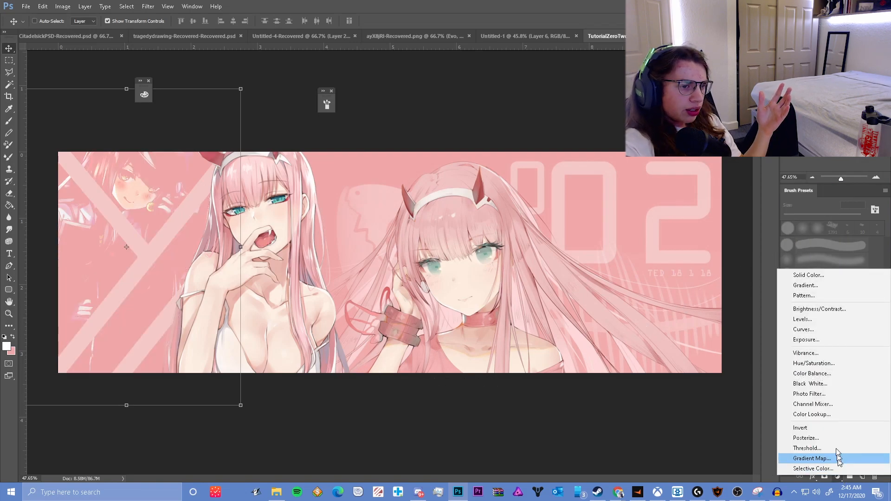
click(823, 384)
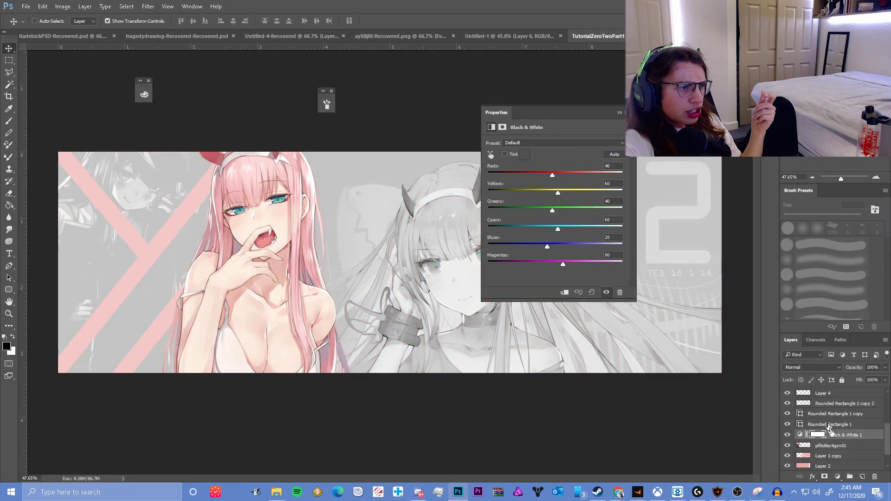
right_click(824, 435)
click(820, 215)
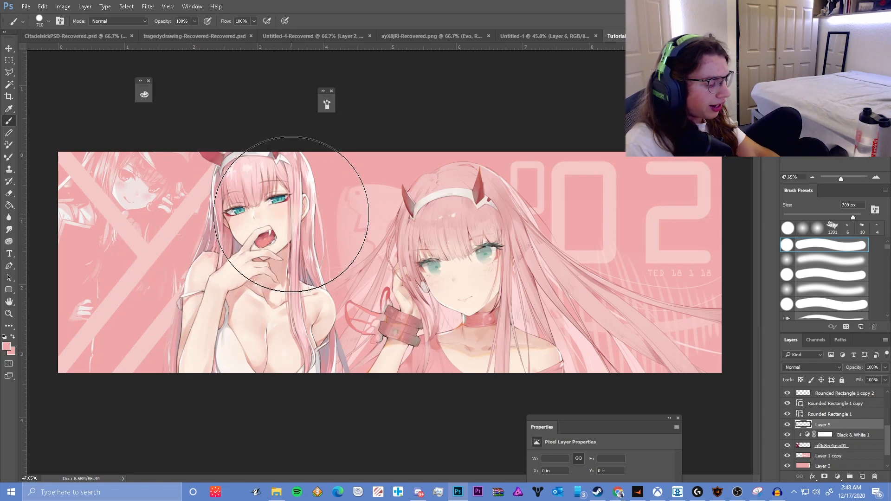
- Paint over the red-uniform render on Layer 5 with pink sampled from the background, and make the layer a clipping mask
key(i)
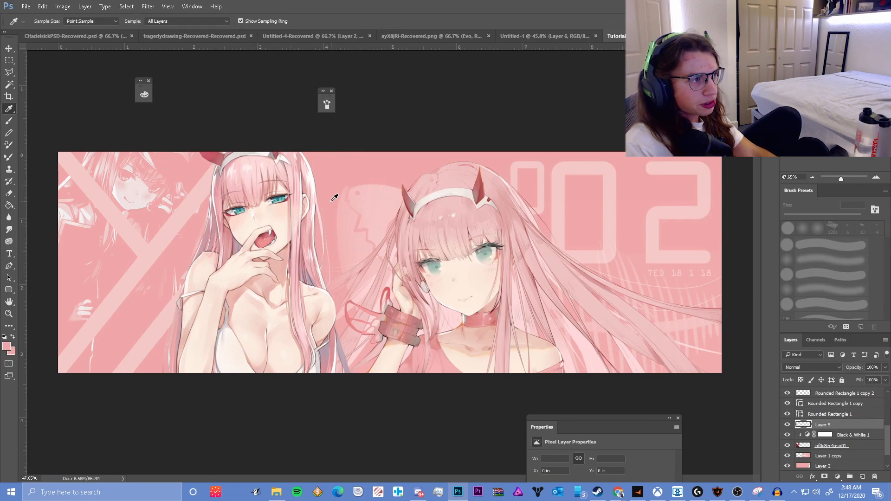
click(409, 162)
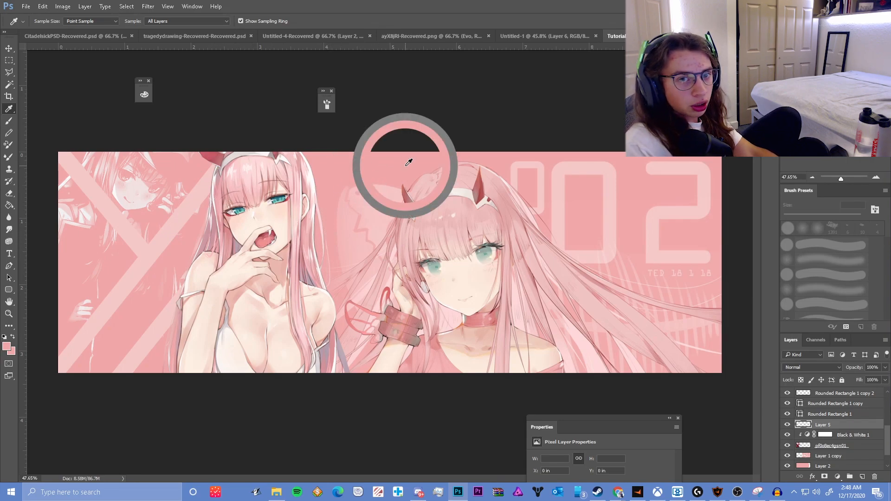
key(b)
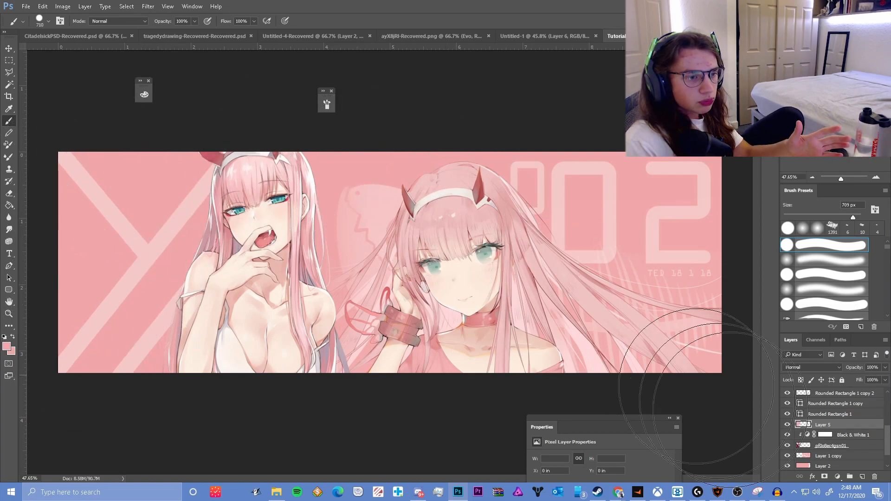
right_click(831, 425)
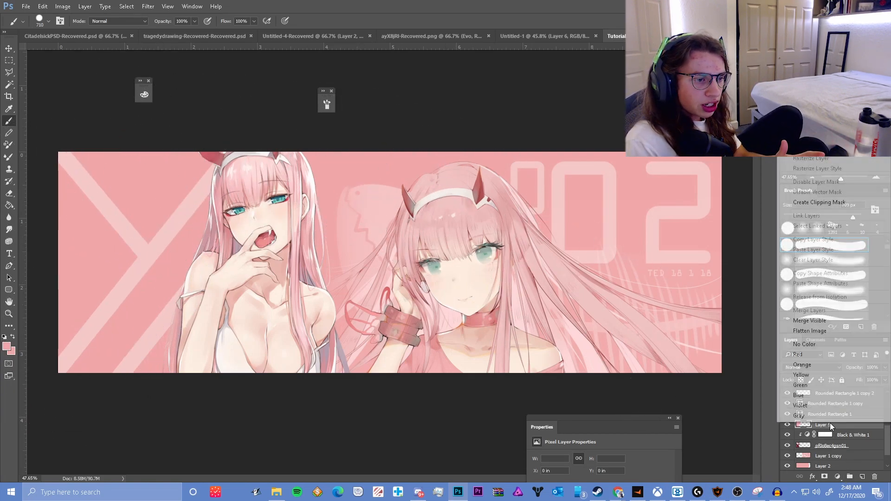
click(827, 202)
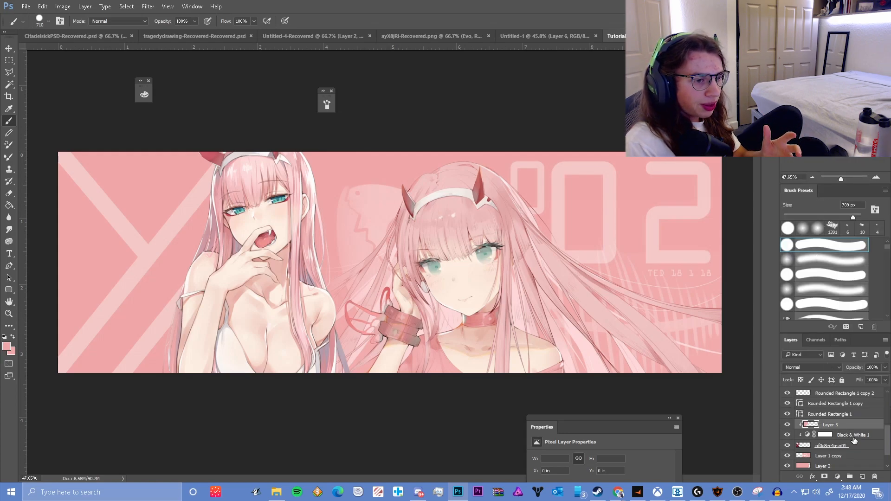
- Lower the pink Layer 5 overlay's opacity to 37% and toggle its visibility to compare the effect
click(886, 368)
drag(880, 382, 857, 380)
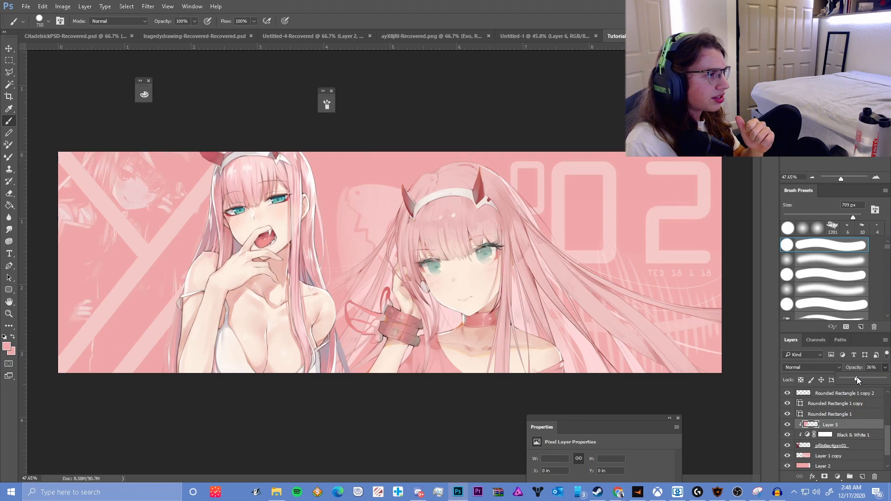
click(788, 425)
click(787, 425)
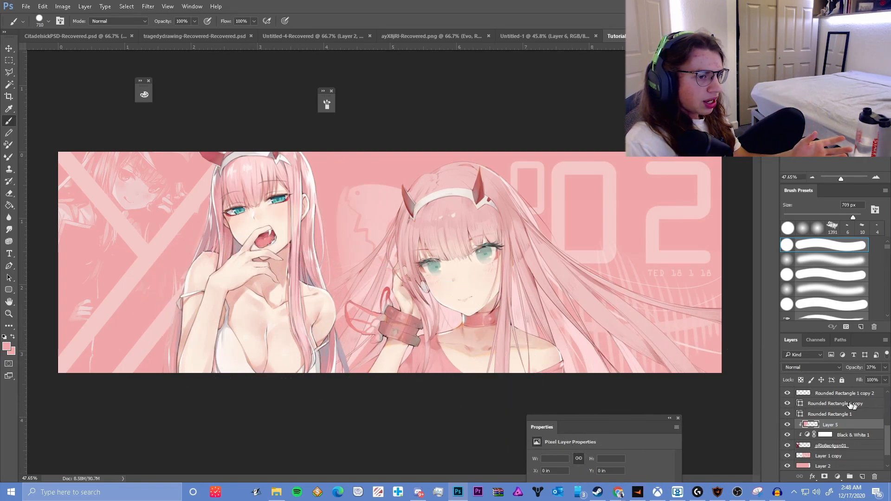
- Try painting white strokes on Layer 6 across the banner's striped end with a hard 151 px brush, and undo them
scroll(850, 405, up, 2)
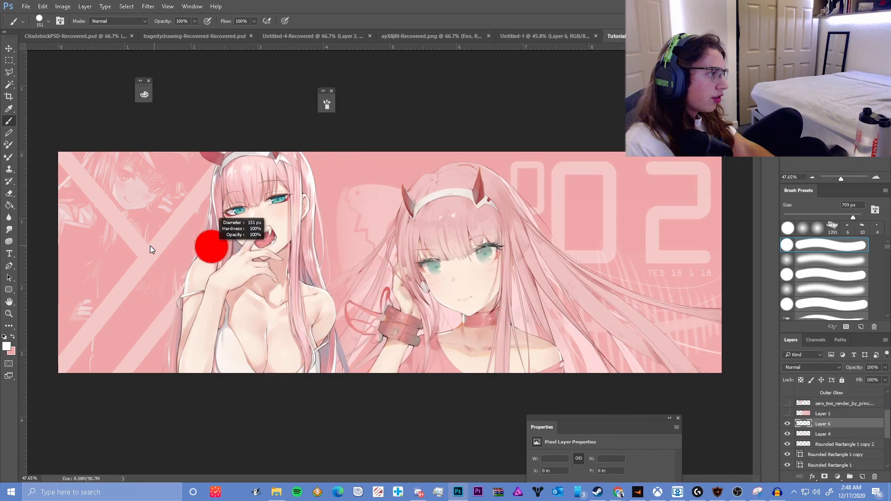
drag(151, 274, 52, 209)
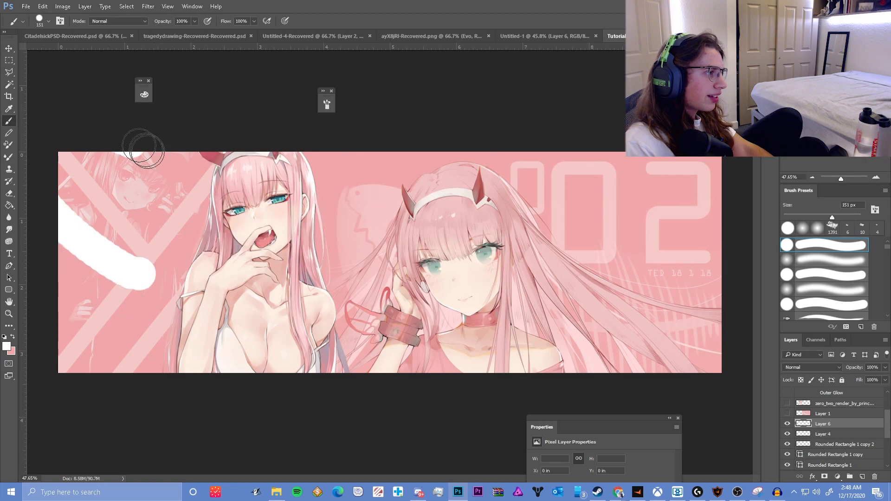
drag(139, 149, 168, 274)
key(ctrl+z)
key(ctrl+z)
drag(201, 146, 39, 306)
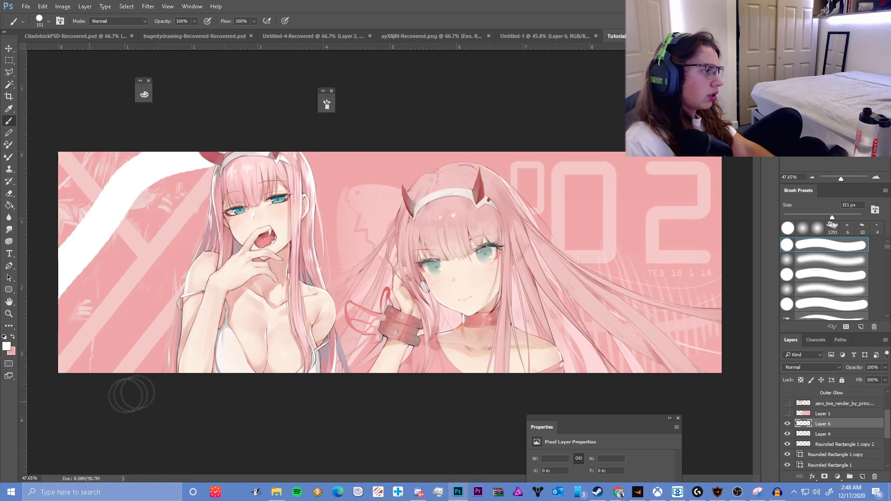
key(ctrl+z)
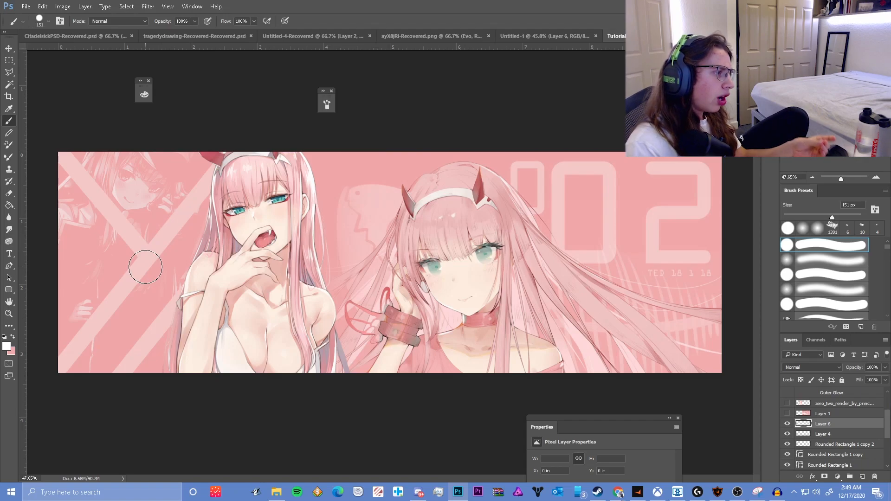
- Group the three Rounded Rectangle stripe layers and duplicate the group
scroll(819, 437, down, 2)
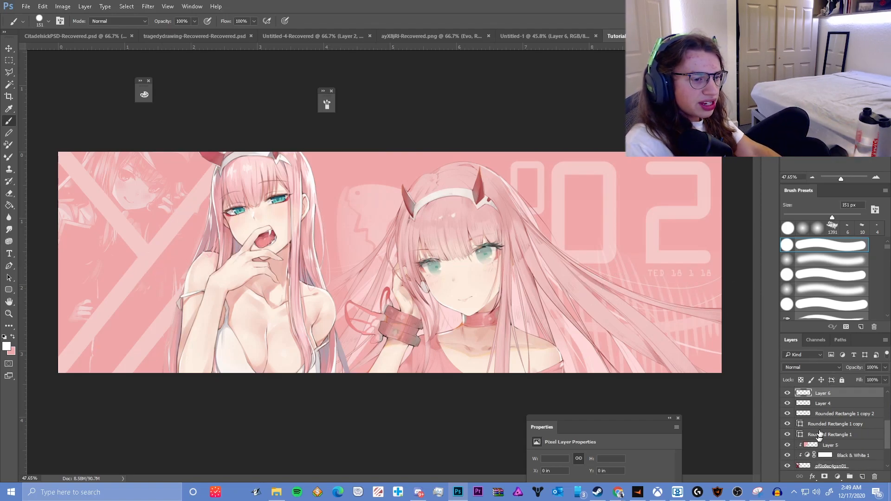
click(838, 414)
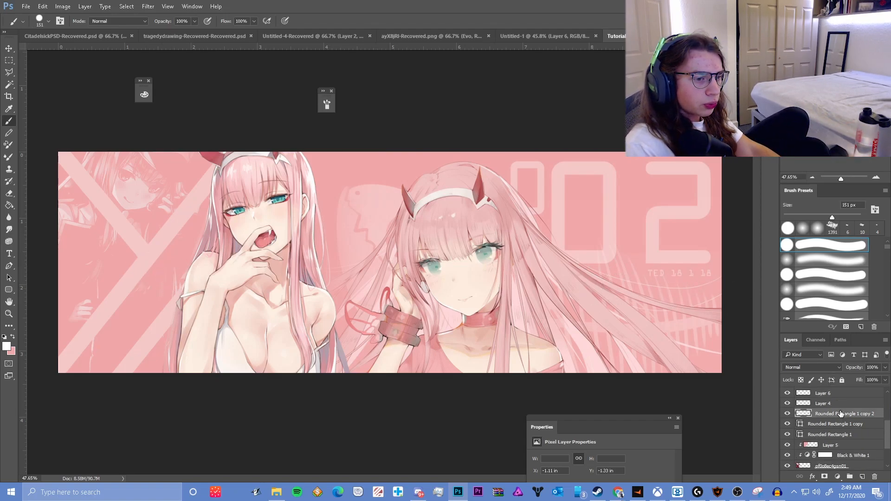
shift+click(844, 436)
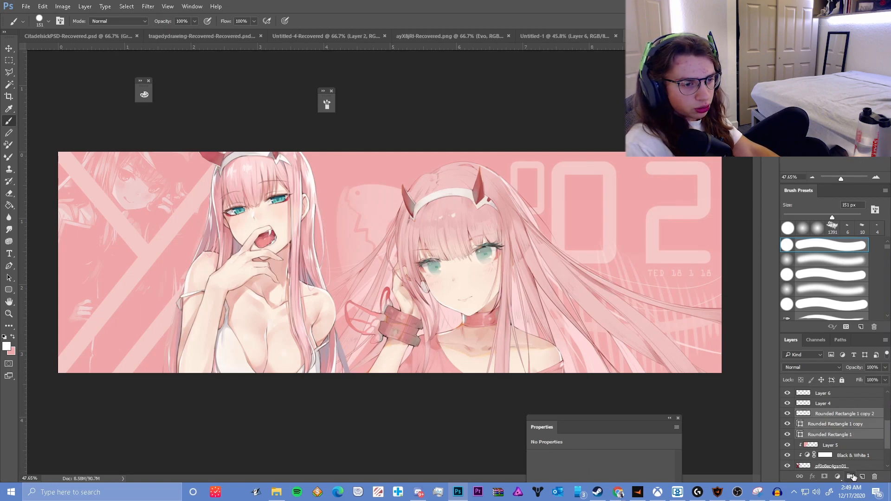
click(849, 475)
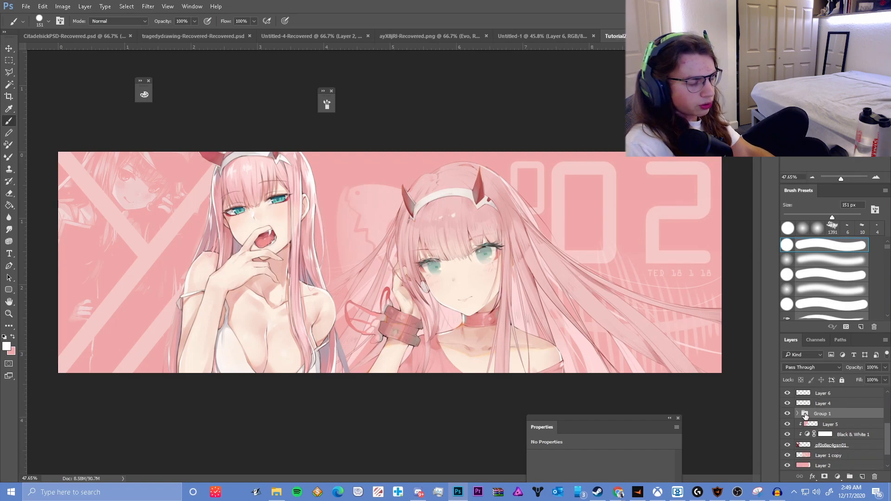
key(ctrl+j)
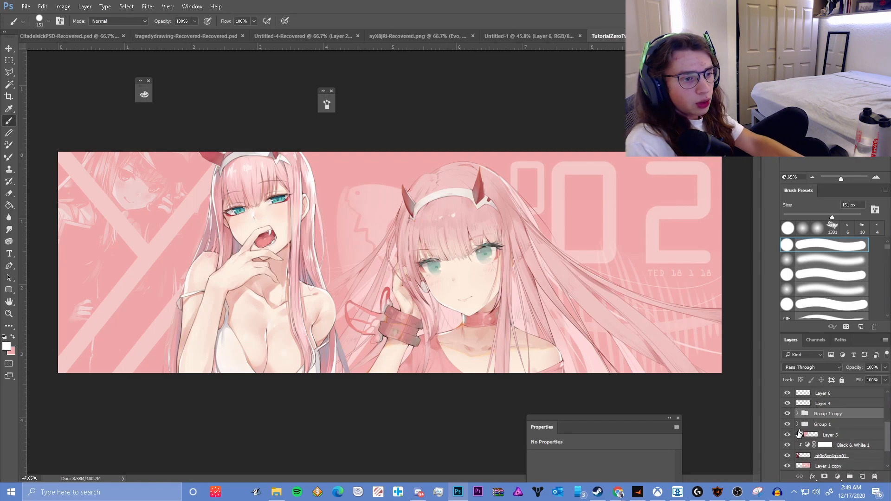
- Toggle the duplicated stripe group's visibility to compare, and leave Group 1 copy hidden
click(787, 414)
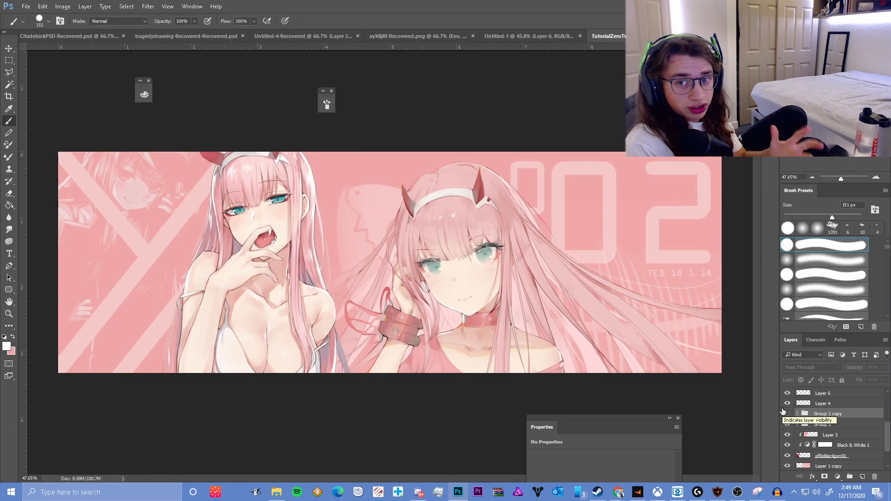
click(787, 413)
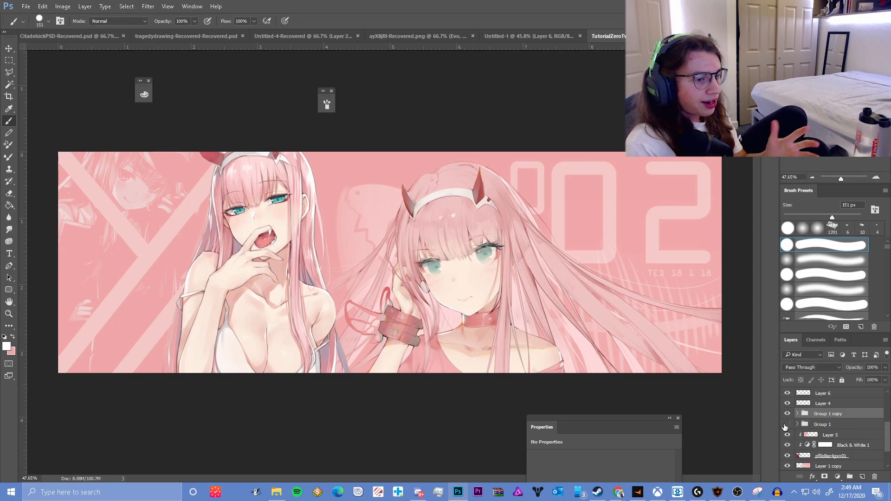
click(786, 413)
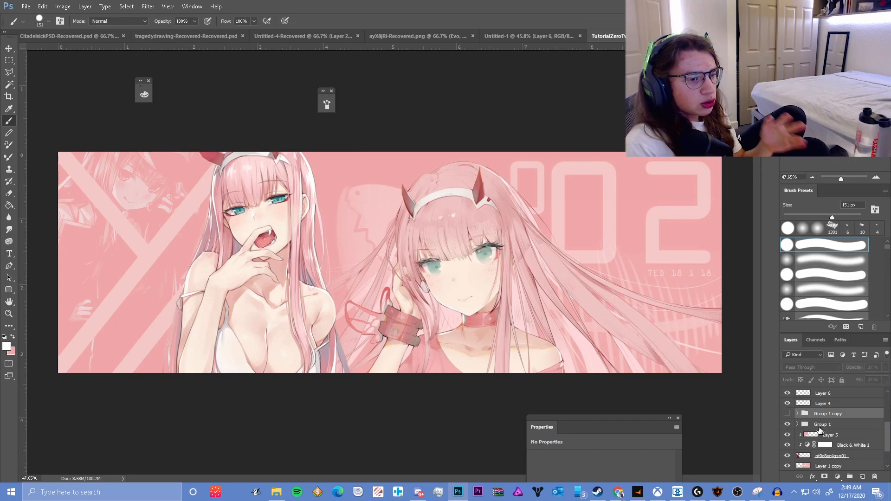
click(787, 413)
click(788, 414)
- Lower the opacity of the original stripe group, Group 1, to about 62% and add a new empty layer above the group
click(797, 424)
click(831, 425)
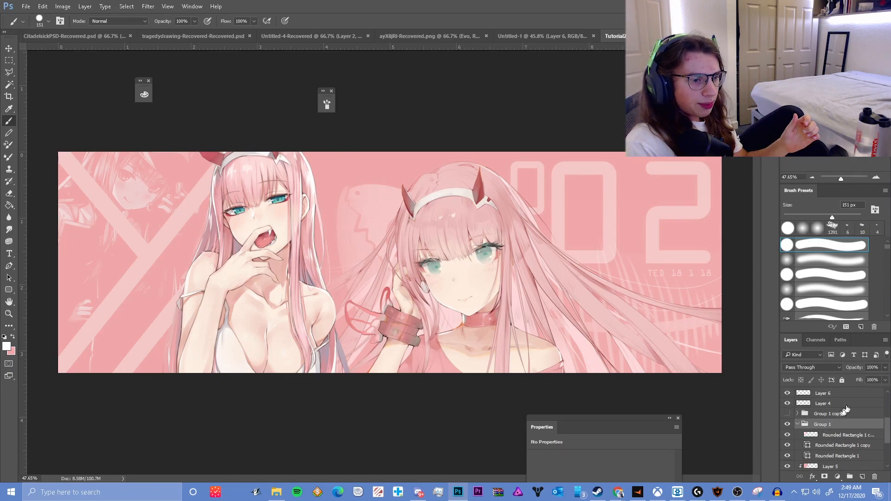
click(885, 368)
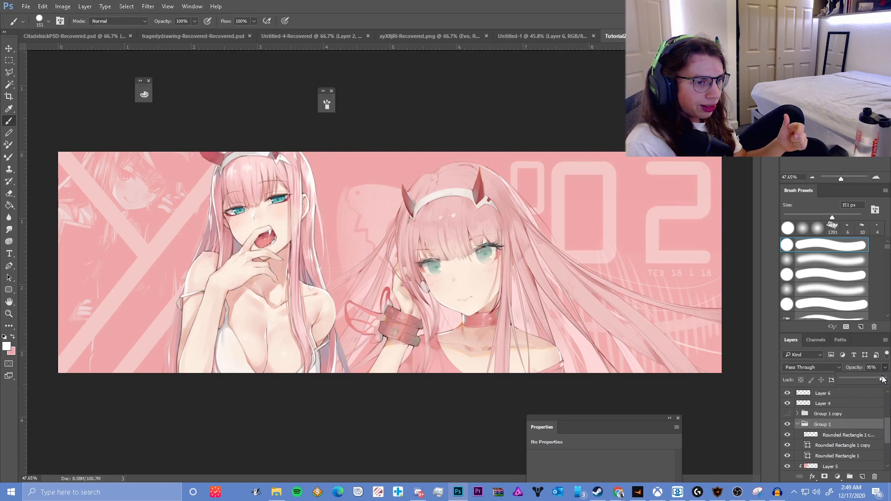
drag(869, 380, 862, 379)
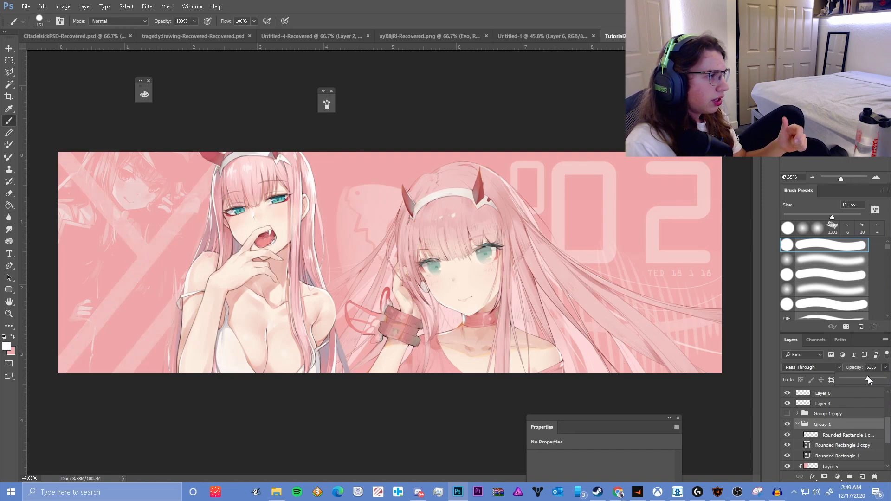
click(862, 476)
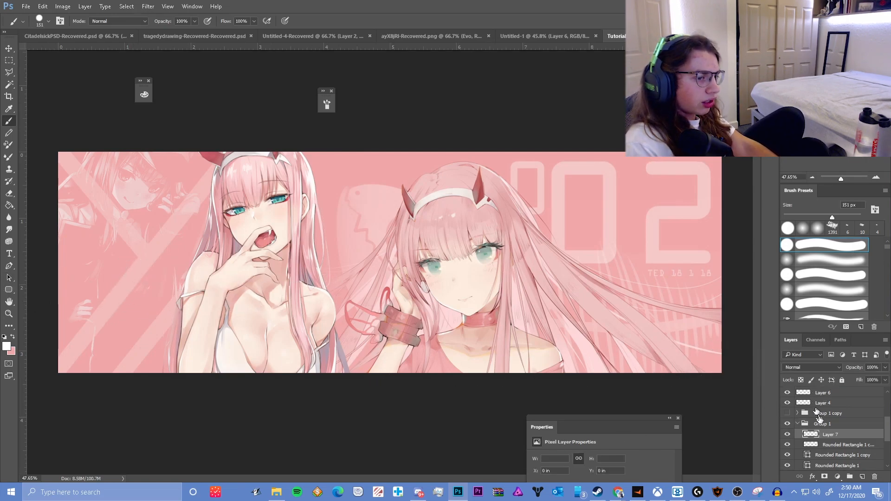
drag(843, 437, 832, 419)
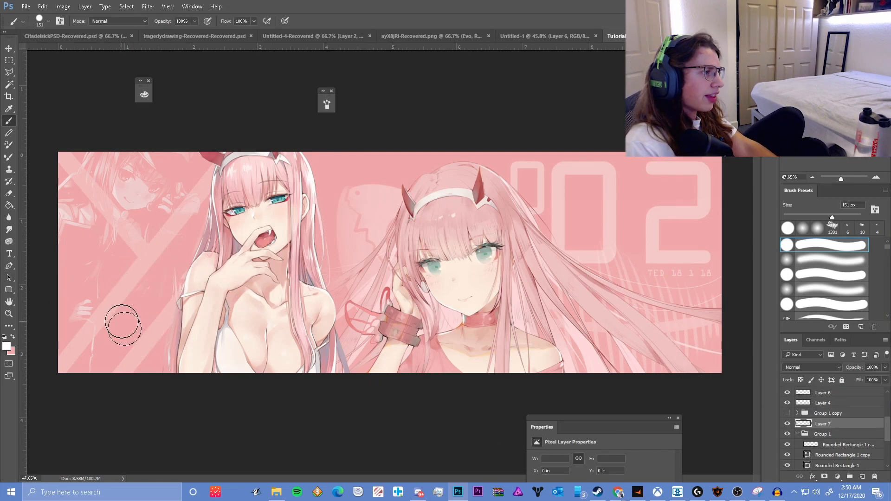
- Try painting white dabs and strokes on the new layer across the striped background with the hard 151 px brush, and undo them
mouse_move(99, 257)
mouse_down()
mouse_move(66, 208)
mouse_move(209, 176)
mouse_move(61, 297)
mouse_up()
key(ctrl+z)
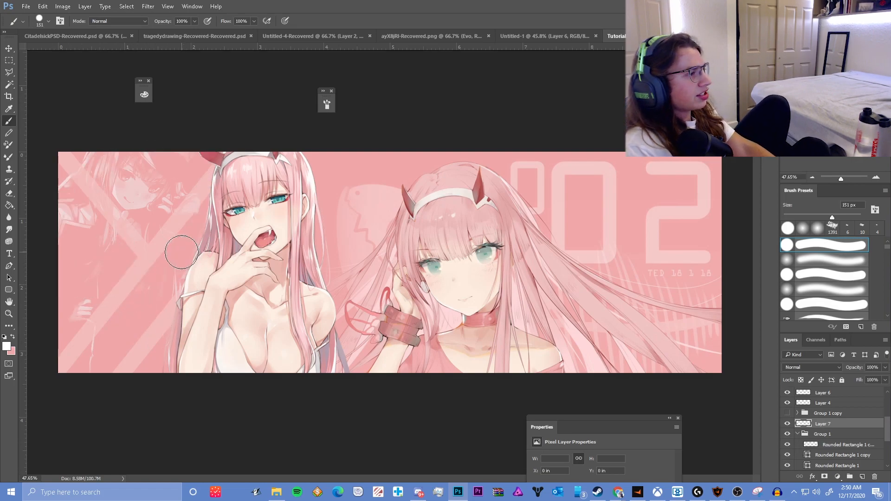
click(143, 174)
click(79, 256)
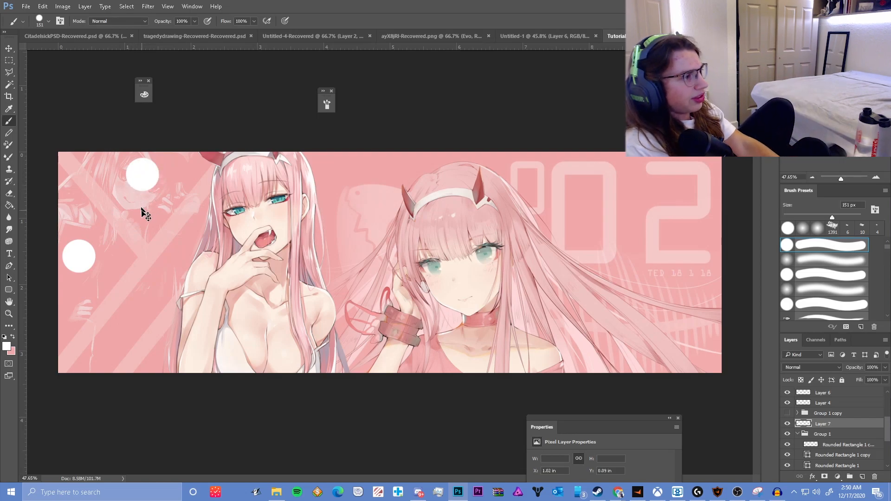
key(ctrl+z)
key(ctrl+shift+z)
key(ctrl+z)
key(ctrl+z)
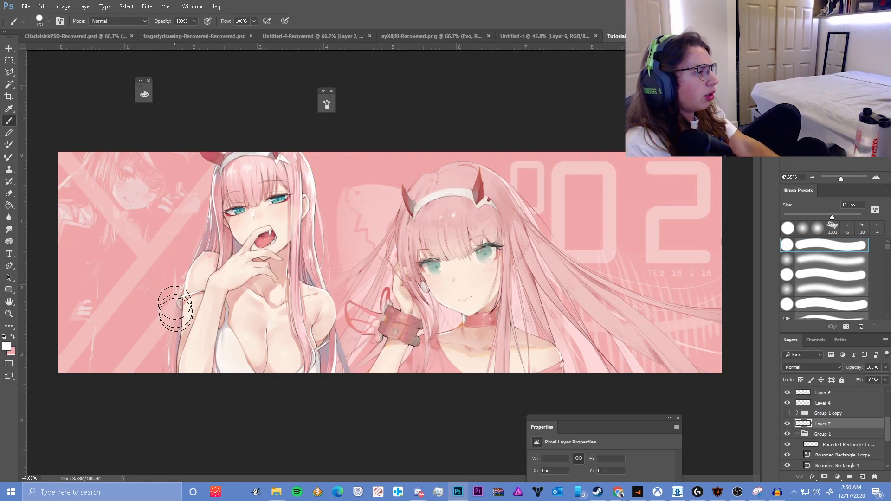
mouse_move(106, 367)
mouse_down()
mouse_move(156, 266)
mouse_move(191, 218)
mouse_up()
key(ctrl+z)
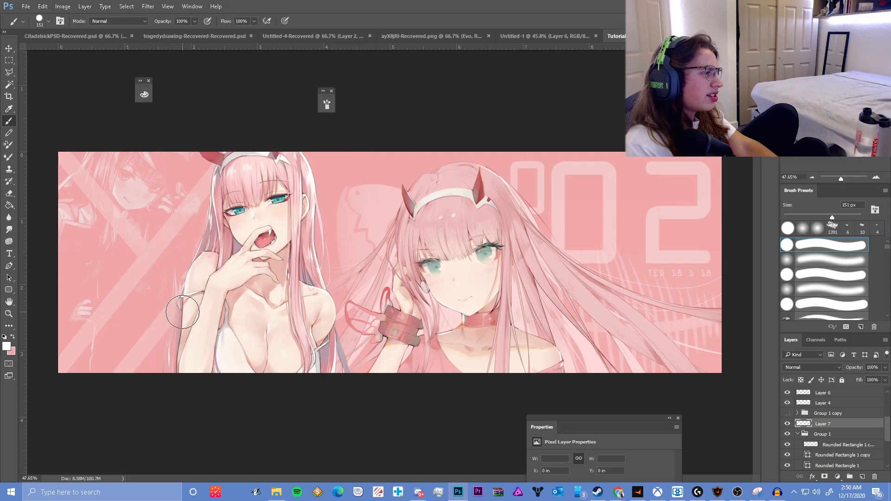
key(ctrl+shift+z)
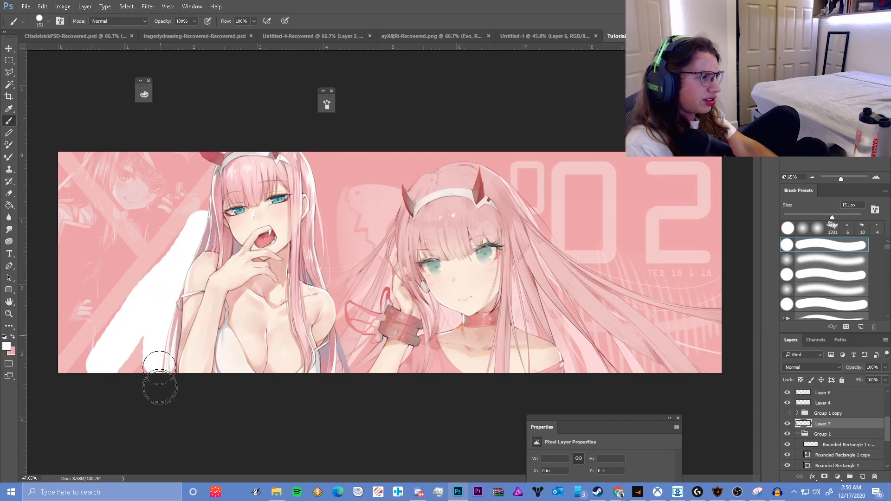
key(ctrl+z)
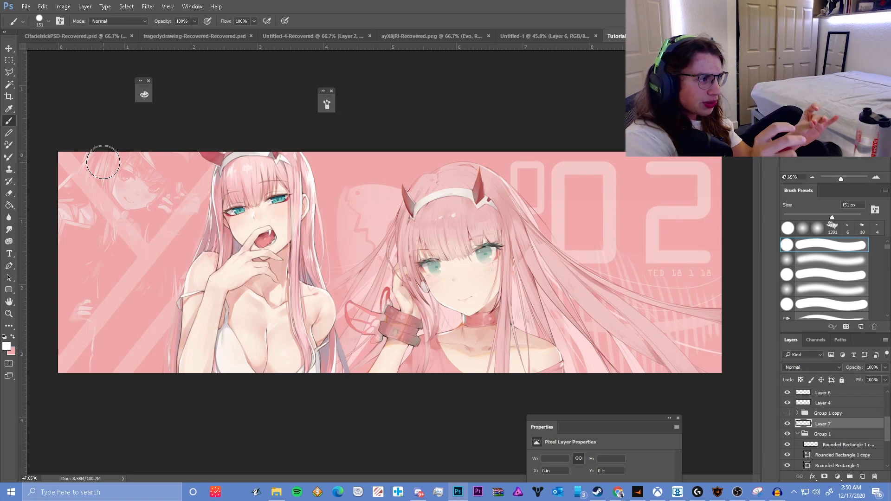
mouse_move(120, 351)
mouse_down()
mouse_move(227, 240)
mouse_move(142, 367)
mouse_move(174, 331)
mouse_up()
key(ctrl+z)
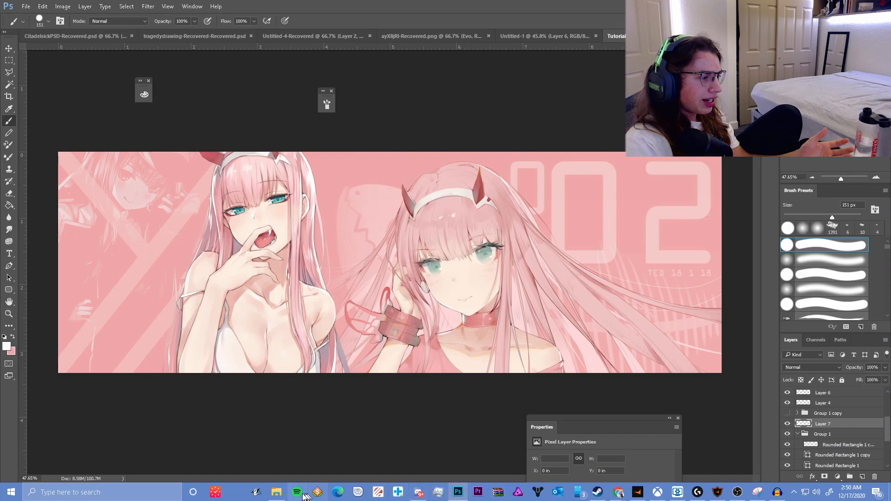
- Place the render_zero_two__darling_in_the_franxx image from the recent files, and position it behind the main render over the stripes
click(277, 493)
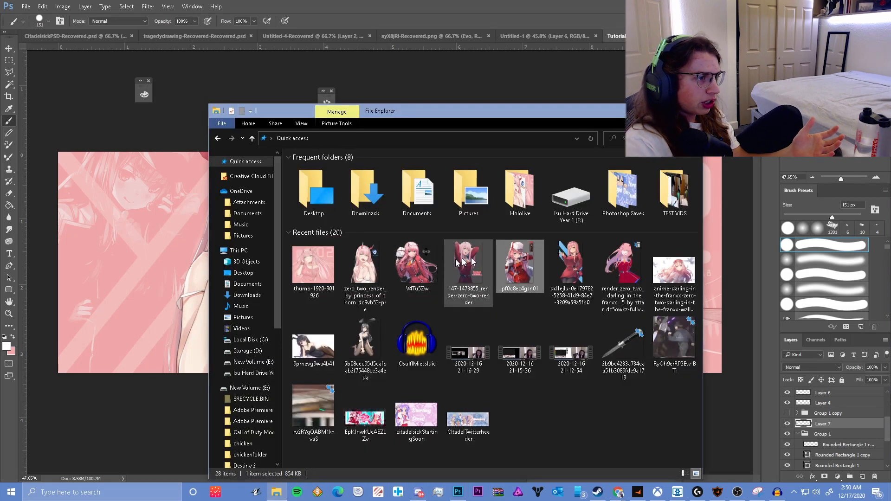
drag(620, 274, 148, 287)
drag(432, 256, 168, 315)
drag(238, 193, 302, 180)
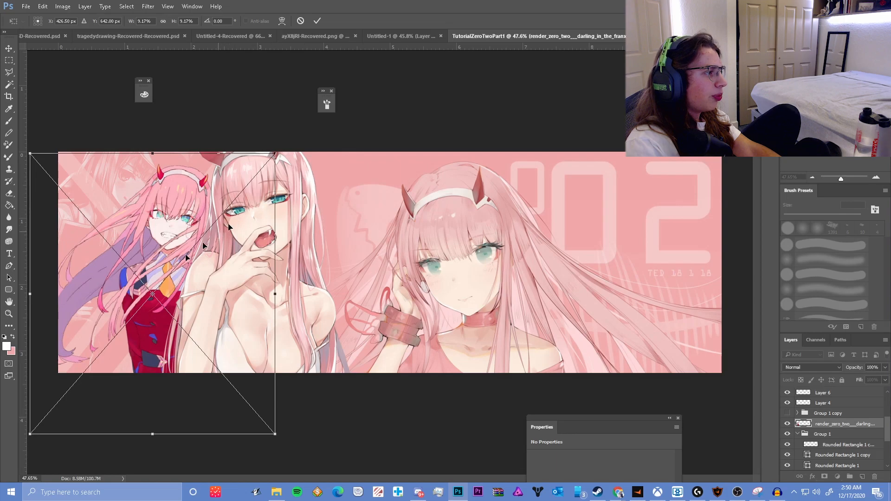
drag(227, 224, 166, 269)
drag(262, 190, 300, 231)
drag(141, 251, 183, 246)
click(319, 20)
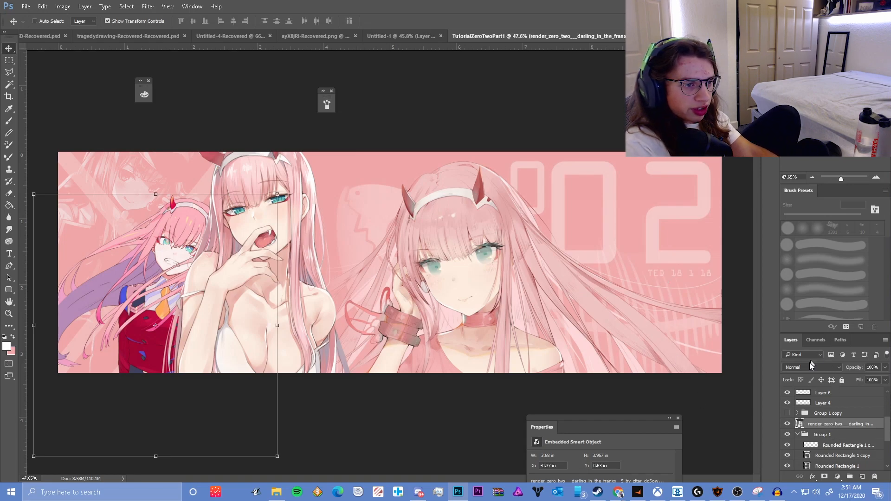
- Set the placed render's blend mode to Lighten and clip a Black & White adjustment layer to it
click(807, 366)
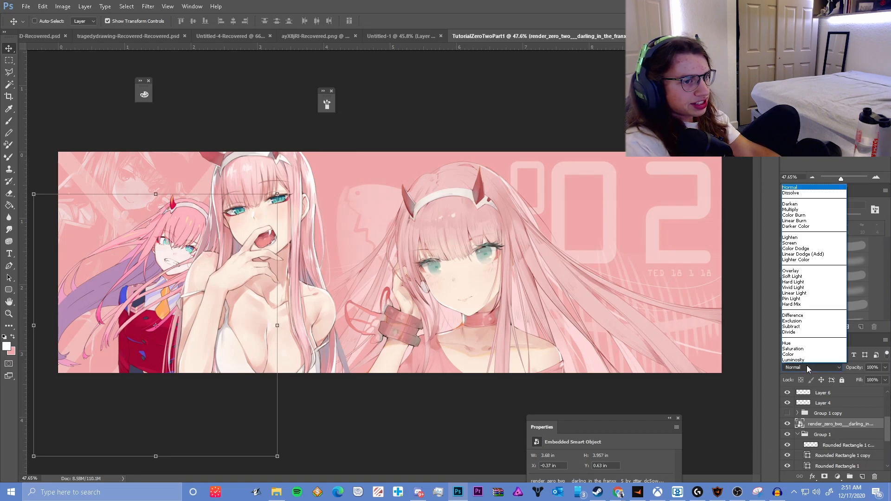
click(798, 238)
click(838, 477)
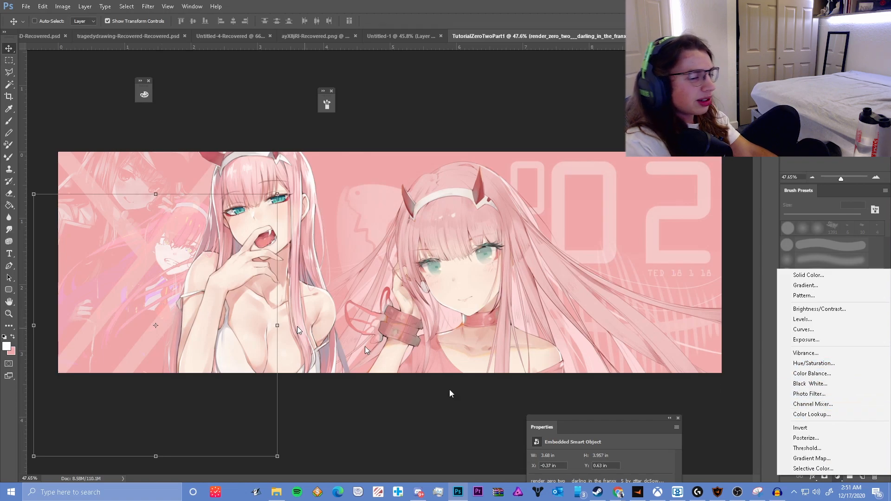
click(712, 412)
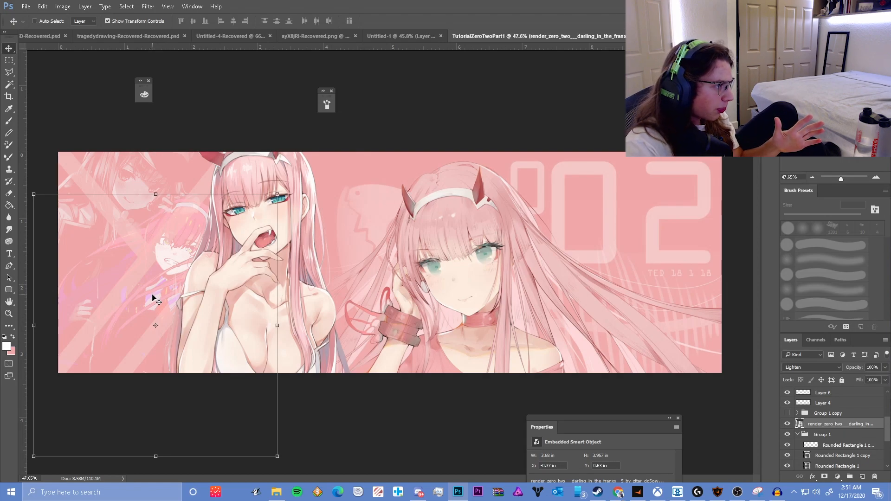
click(838, 477)
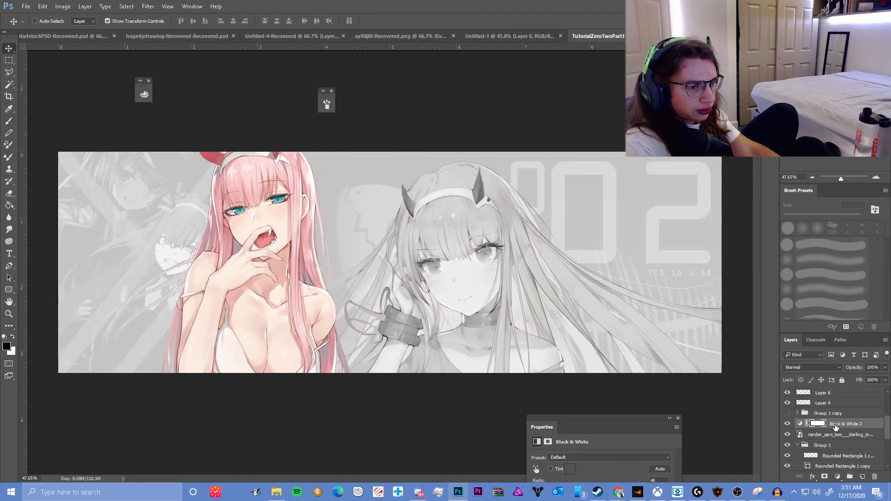
right_click(838, 425)
click(811, 201)
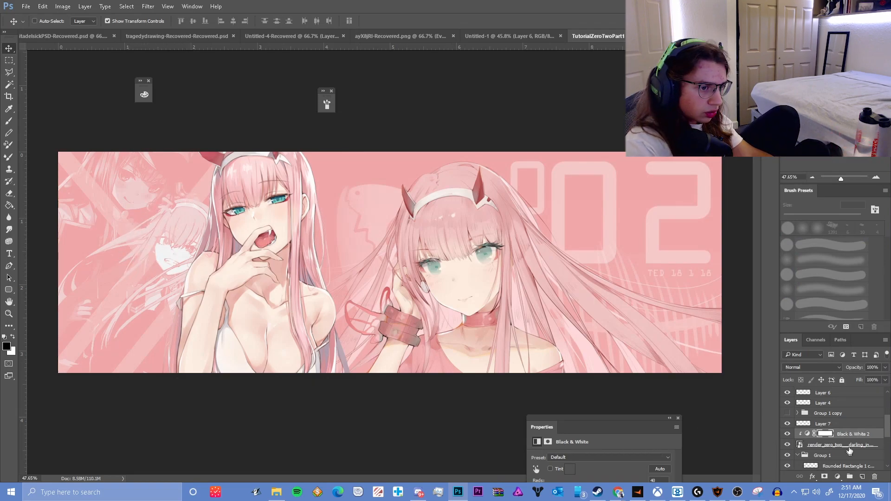
- Move the placed render and its Black & White adjustment below the pf0s8ec4gsn01 render, and clip a copy of Layer 5 to it
shift+click(852, 444)
drag(855, 436, 833, 456)
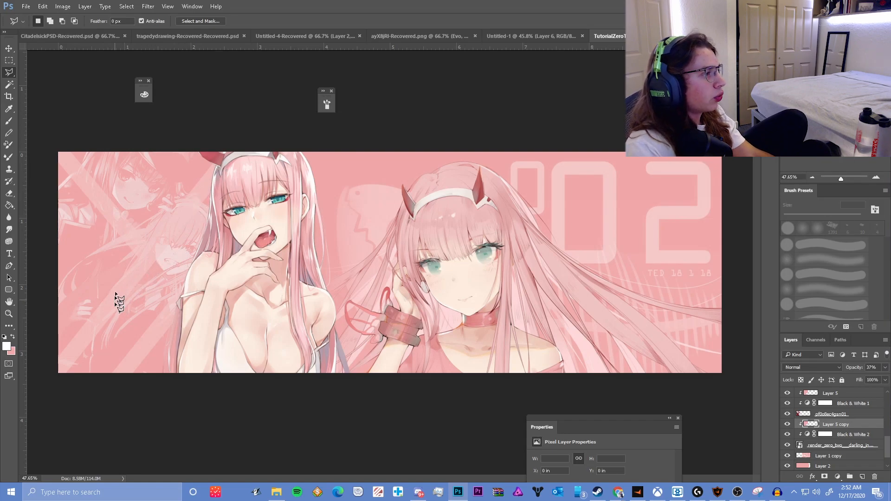
- Toggle Group 1's visibility to compare the background renders with and without the stripes
scroll(798, 425, up, 3)
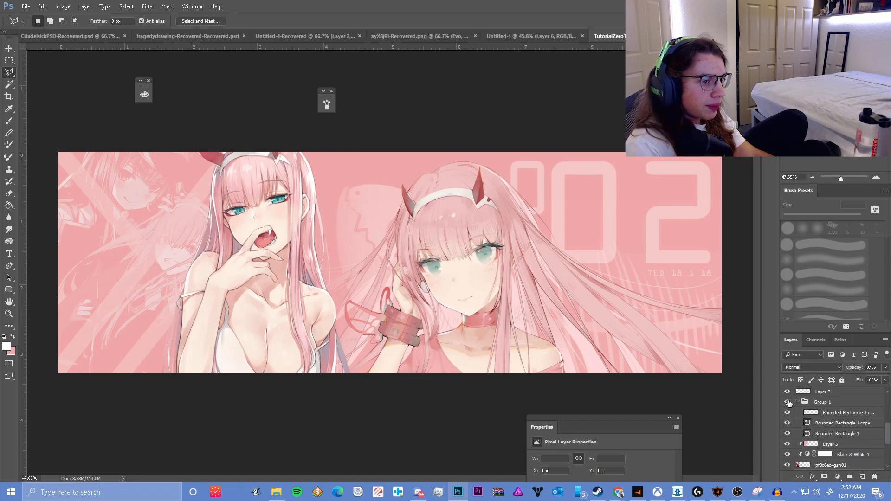
click(788, 402)
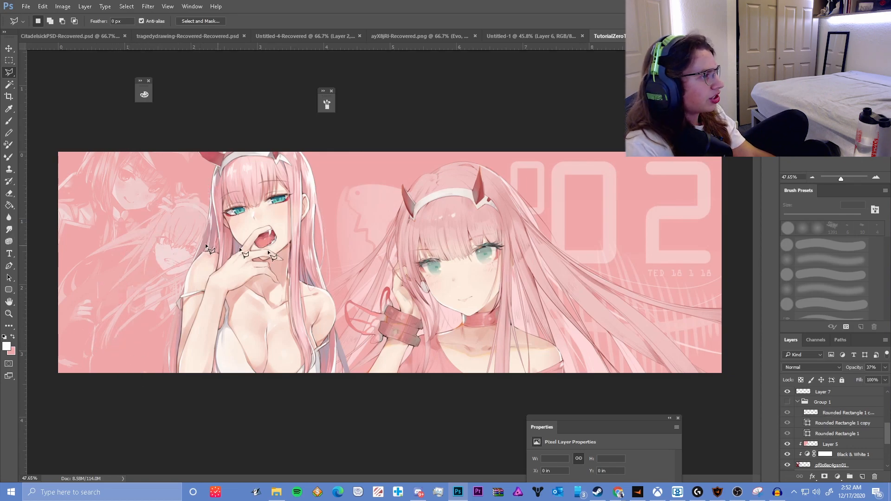
click(789, 403)
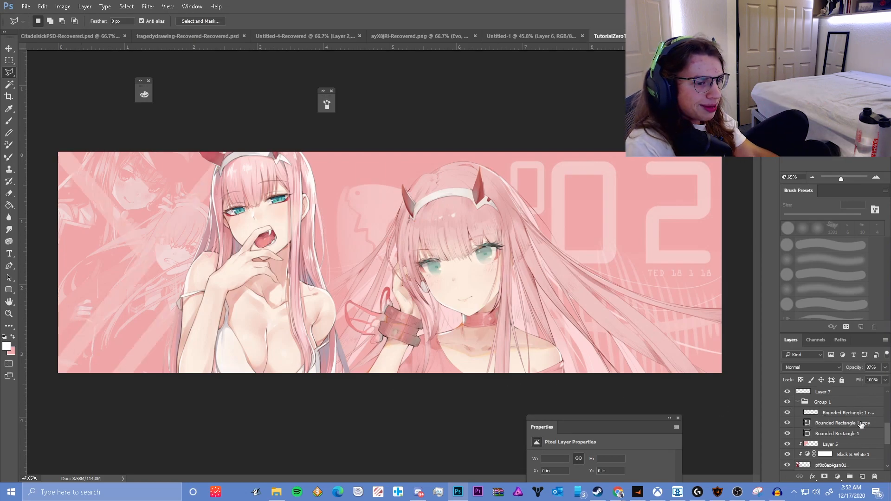
- Rasterize the newly placed render, keeping a hidden copy, and delete its part inside a polygonal selection running diagonally across the banner's striped end
scroll(858, 426, down, 2)
click(834, 452)
click(55, 361)
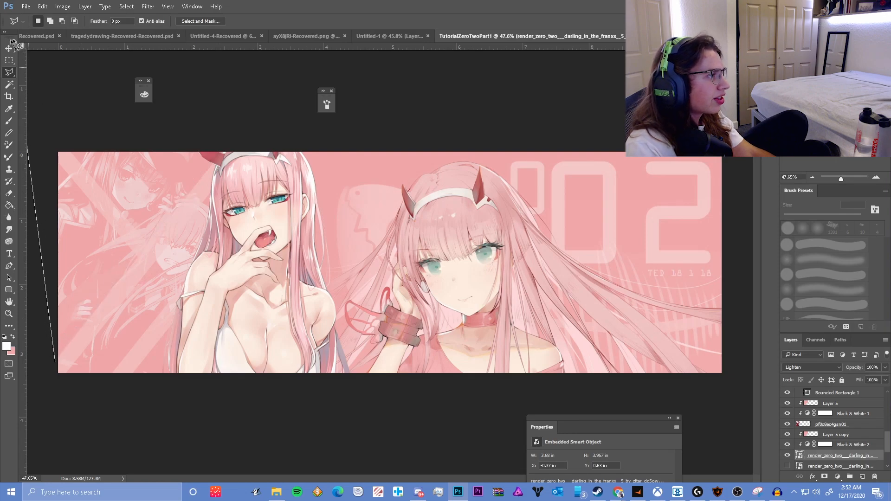
click(241, 128)
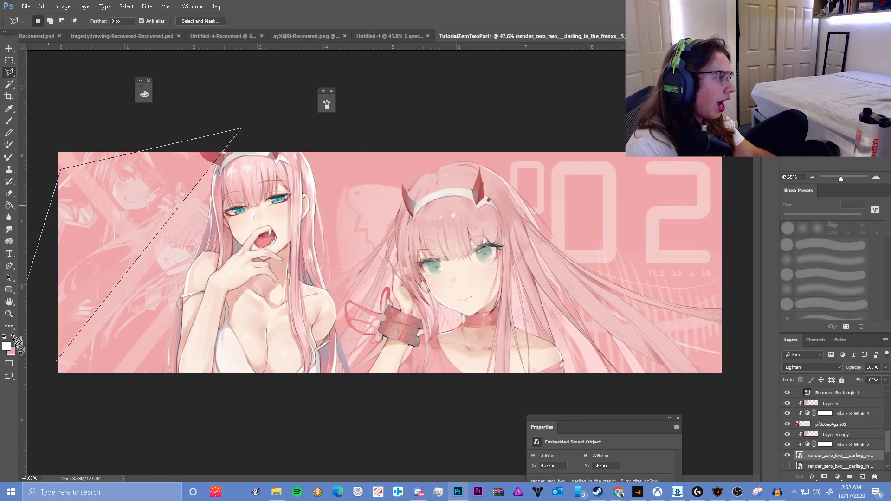
click(57, 362)
key(Delete)
click(429, 184)
right_click(828, 455)
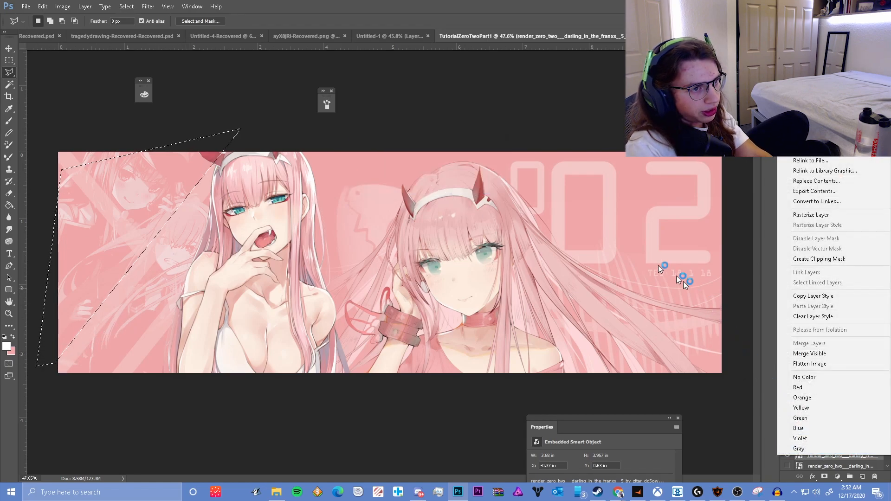
click(842, 218)
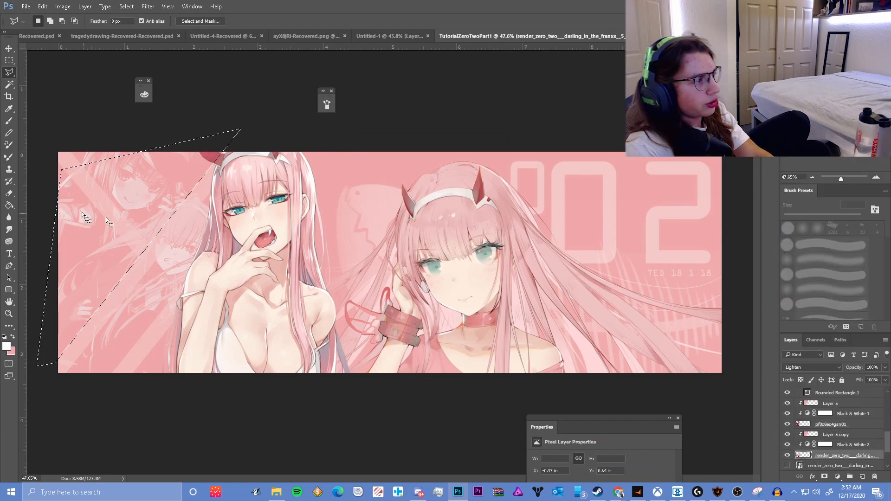
key(ctrl+d)
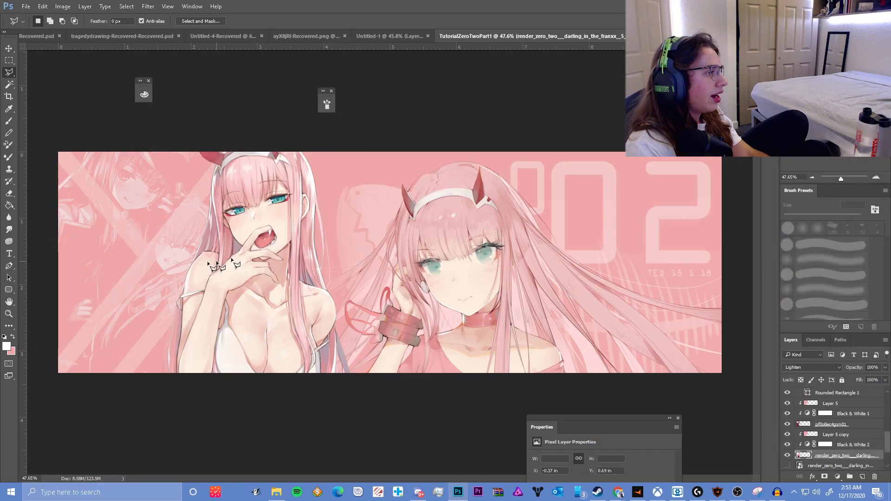
- Try painting a stroke on a new layer above the main render with the hard 151 px brush, and undo it
scroll(163, 254, up, 2)
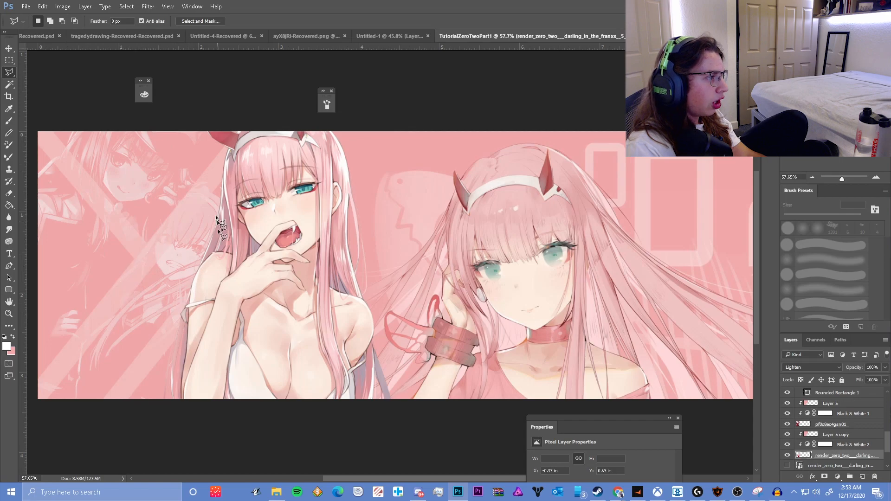
scroll(199, 244, down, 3)
scroll(212, 249, up, 3)
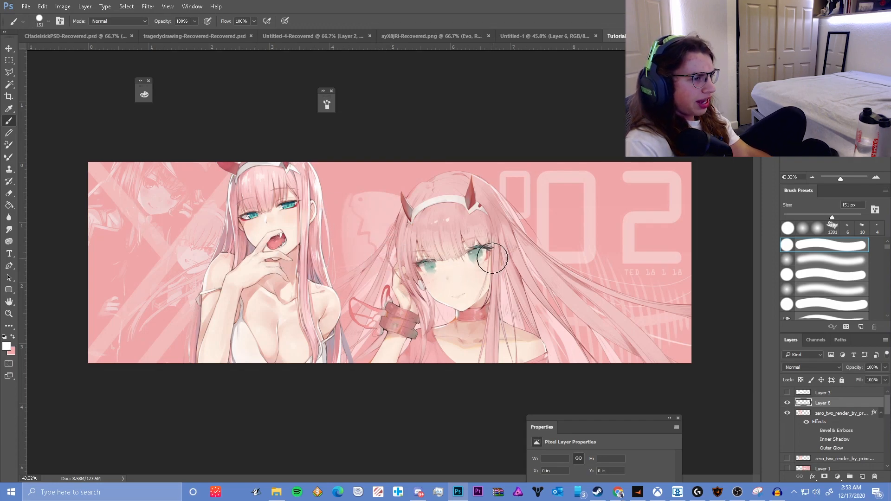
drag(454, 183, 427, 300)
key(ctrl+z)
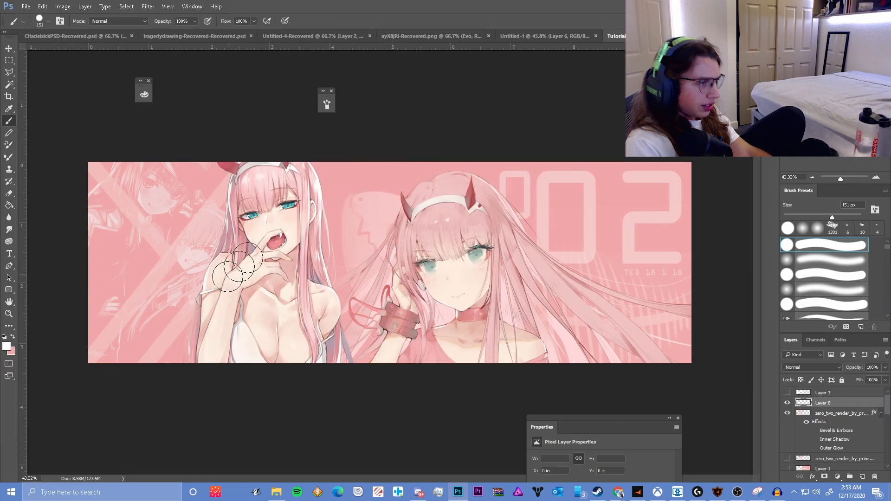
- Try several white brush strokes across both large renders on Layer 8 with the 151 px brush, undoing each attempt
mouse_move(332, 186)
mouse_down()
mouse_move(724, 285)
mouse_move(342, 176)
mouse_up()
key(ctrl+z)
mouse_move(259, 351)
mouse_down()
mouse_move(139, 358)
mouse_move(166, 120)
mouse_move(211, 342)
mouse_move(191, 372)
mouse_up()
key(ctrl+z)
mouse_move(417, 334)
mouse_down()
mouse_move(299, 318)
mouse_move(686, 255)
mouse_move(687, 343)
mouse_up()
key(ctrl+z)
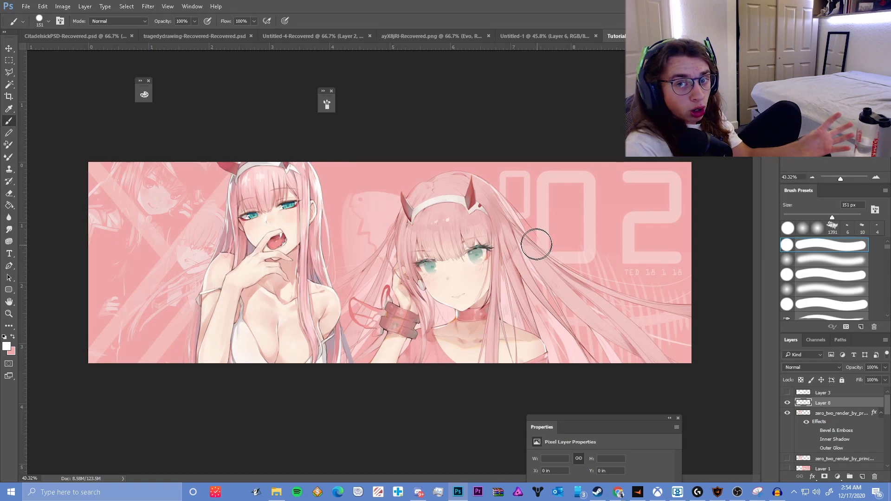
mouse_move(548, 292)
mouse_down()
mouse_move(357, 250)
mouse_move(389, 190)
mouse_up()
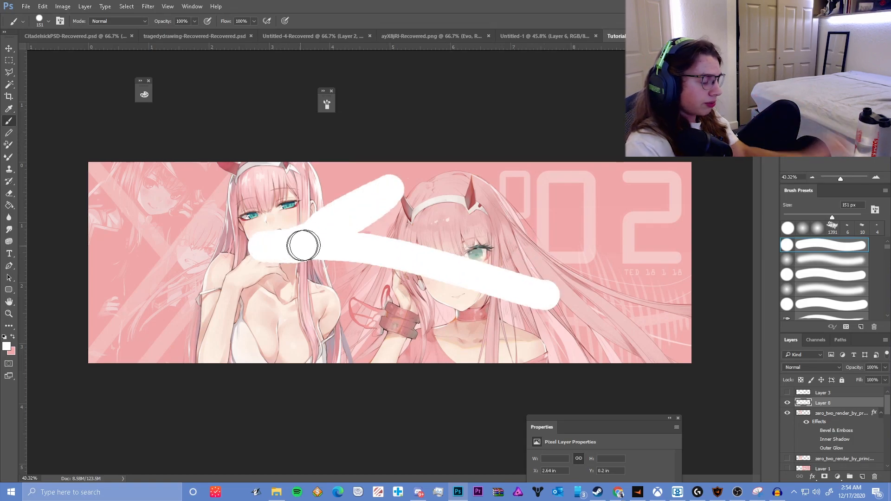
key(ctrl+z)
mouse_move(586, 293)
mouse_down()
mouse_move(348, 239)
mouse_move(444, 195)
mouse_up()
drag(364, 214, 320, 234)
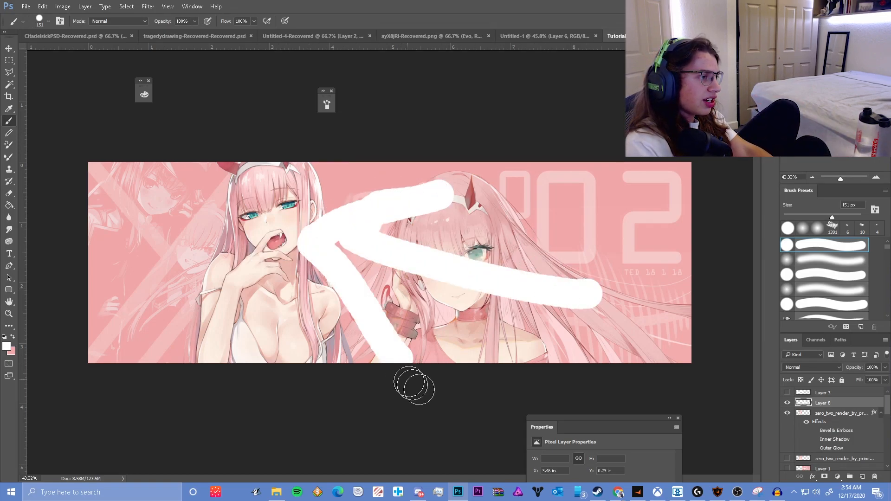
key(ctrl+z)
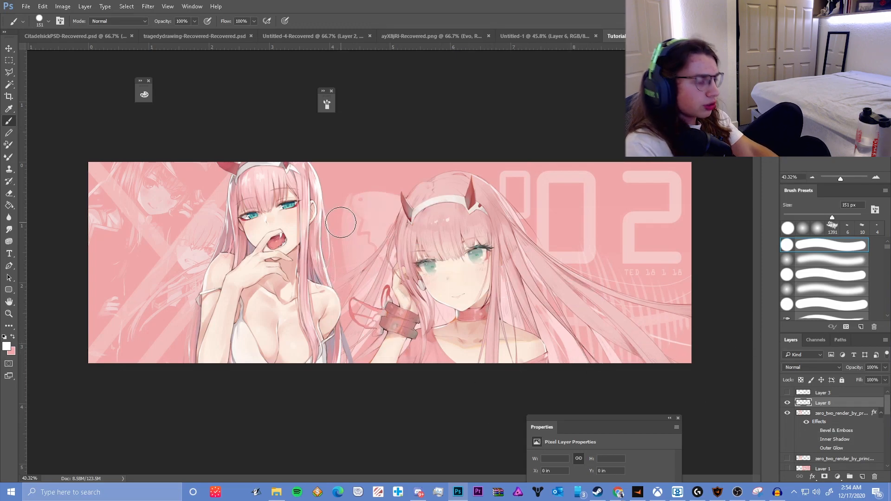
- Paint the banner's background sampled pink over the second render on a new layer below the main render, and set its opacity to 33%
key(i)
click(374, 168)
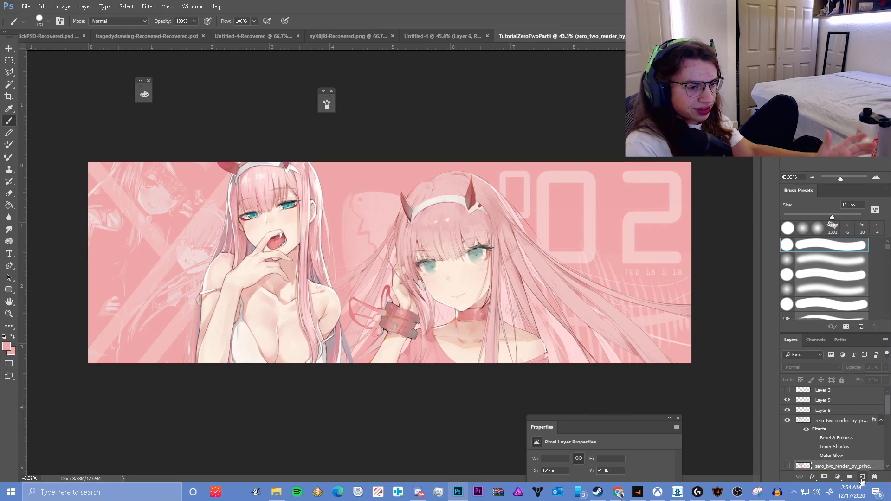
click(862, 476)
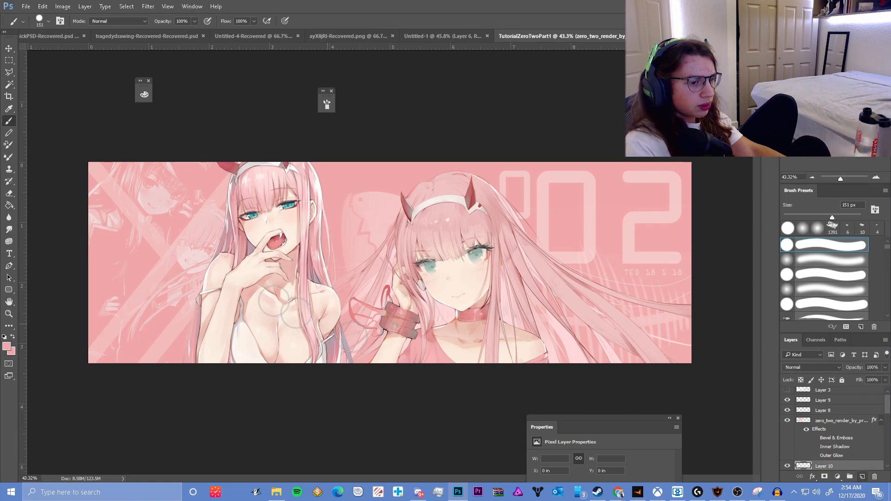
drag(338, 267, 395, 277)
mouse_move(361, 346)
mouse_down()
mouse_move(681, 248)
mouse_move(592, 174)
mouse_up()
mouse_move(514, 203)
mouse_down()
mouse_move(442, 388)
mouse_move(603, 314)
mouse_up()
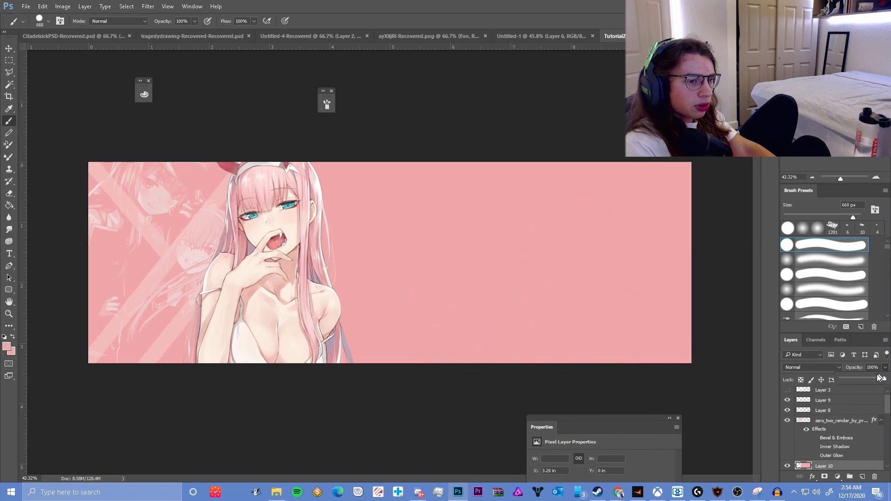
drag(883, 379, 854, 379)
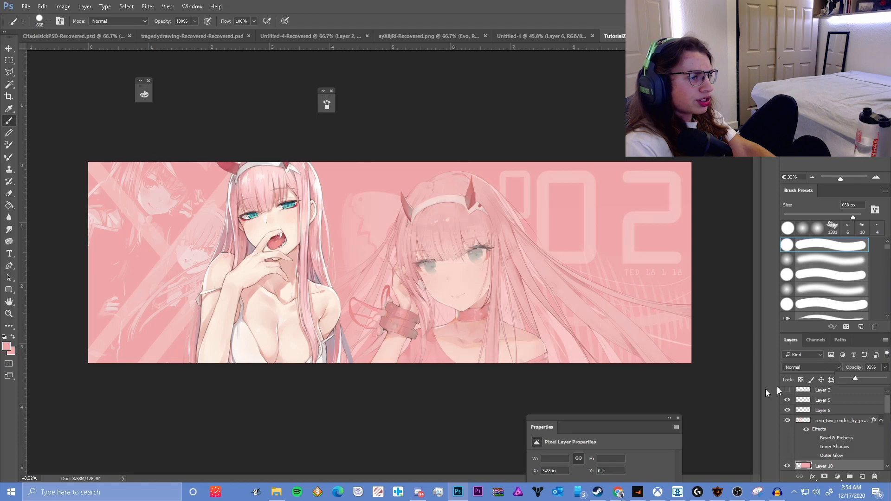
- Toggle Layer 10's visibility to compare the faded render, and check the finished reference banner in the Untitled-1 document
click(788, 465)
click(788, 465)
click(788, 465)
click(788, 465)
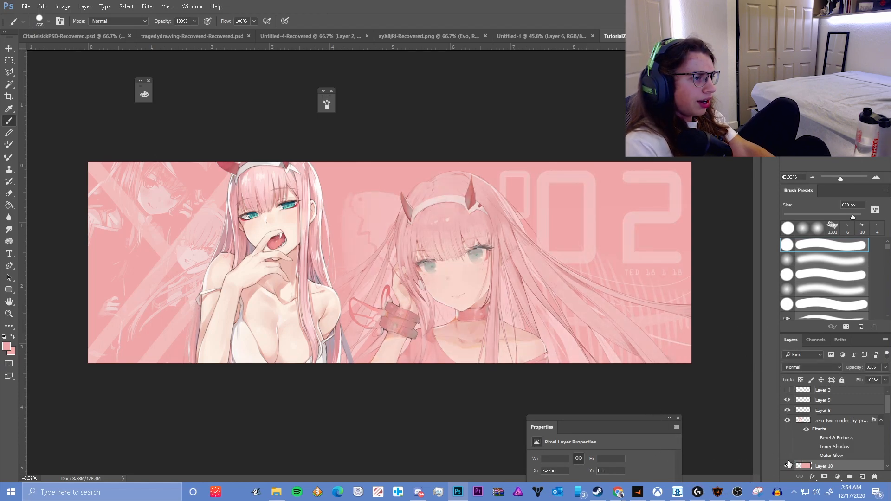
click(788, 465)
click(835, 421)
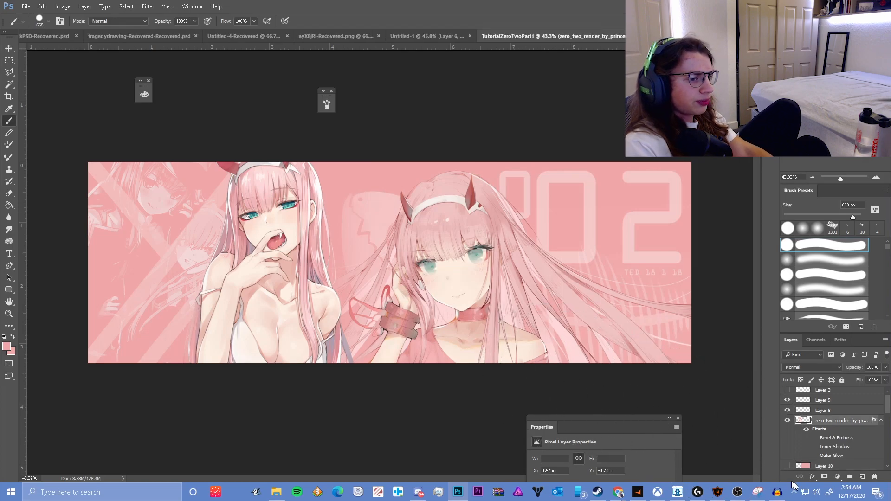
click(788, 465)
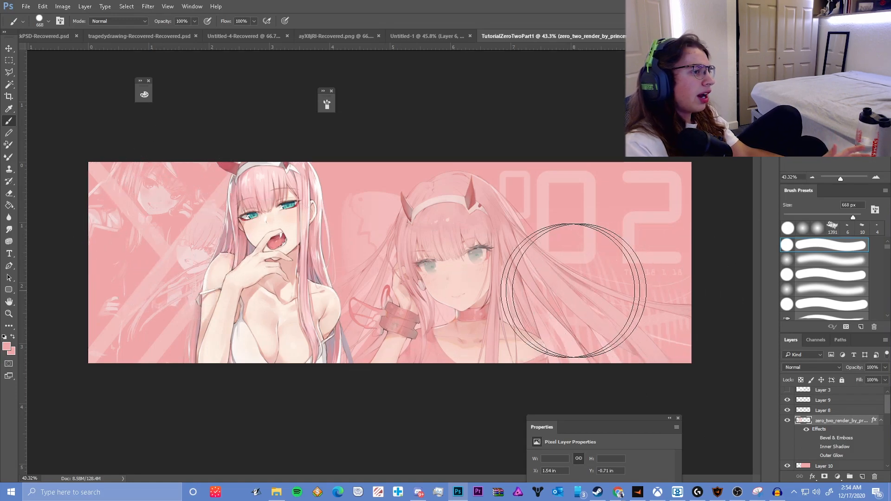
click(418, 36)
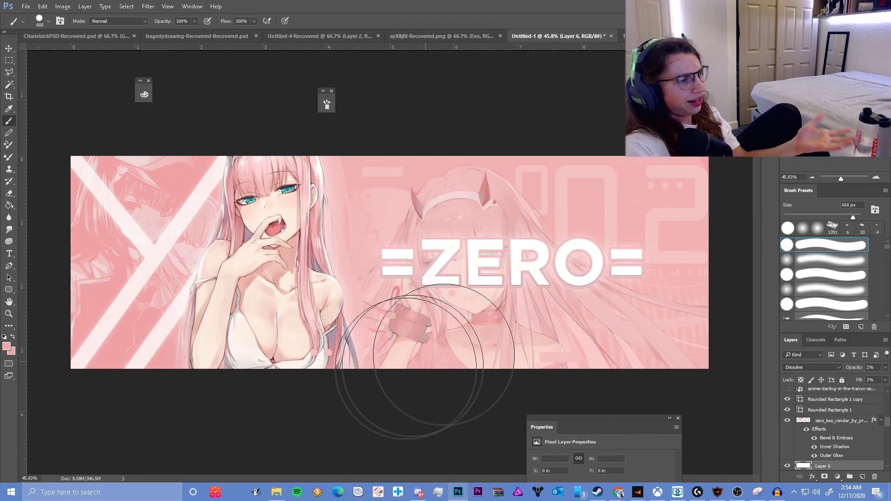
click(624, 35)
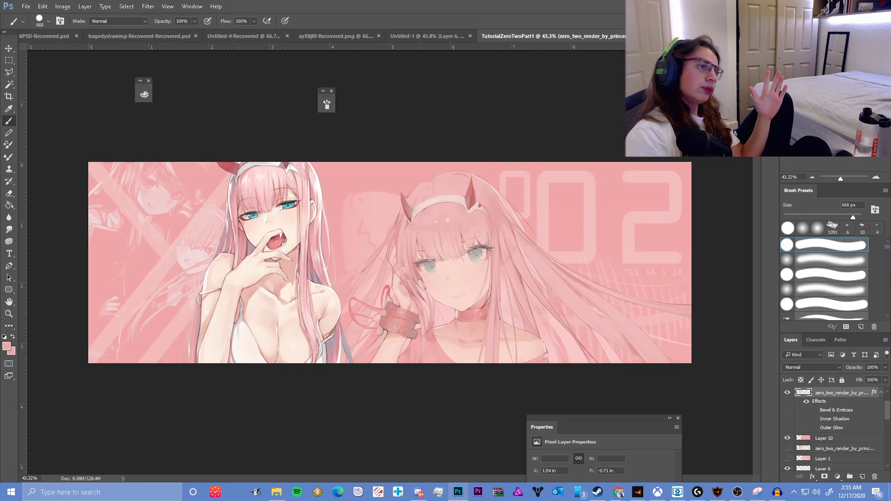
- Switch to Chrome and examine the "darling in the franxx logo" image results for design reference
mouse_move(728, 492)
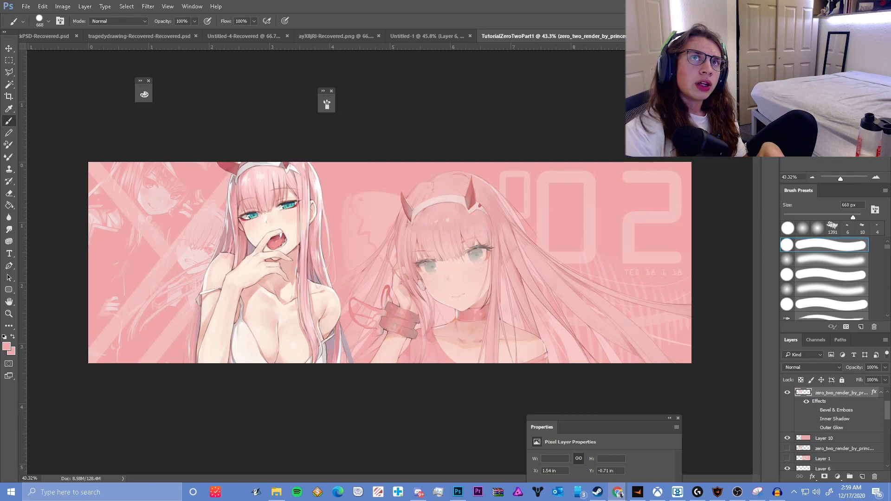
drag(890, 0, 580, 7)
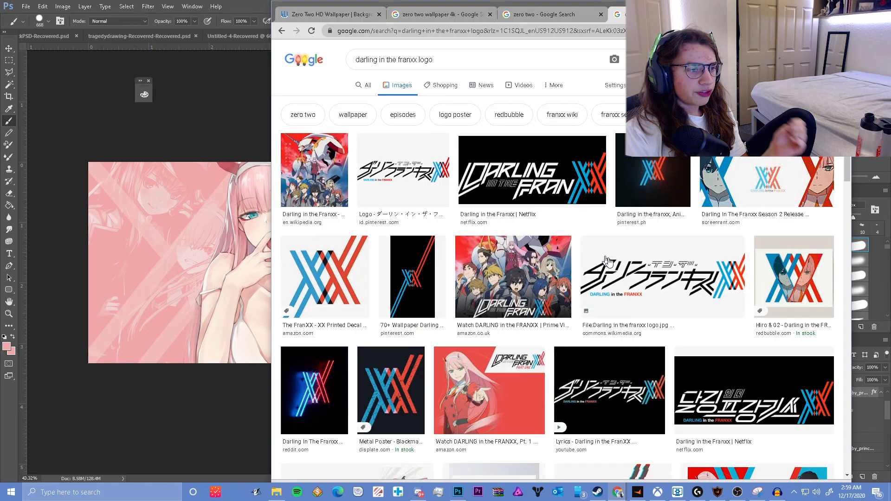
click(644, 280)
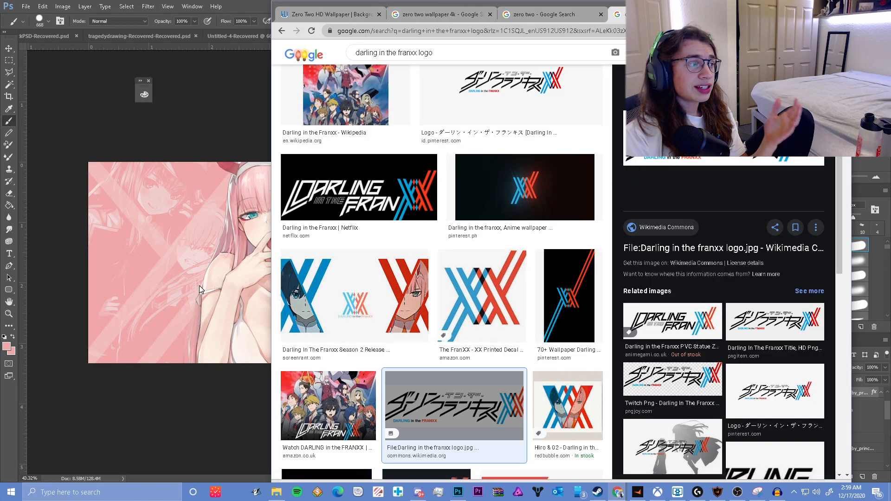
click(360, 195)
click(354, 297)
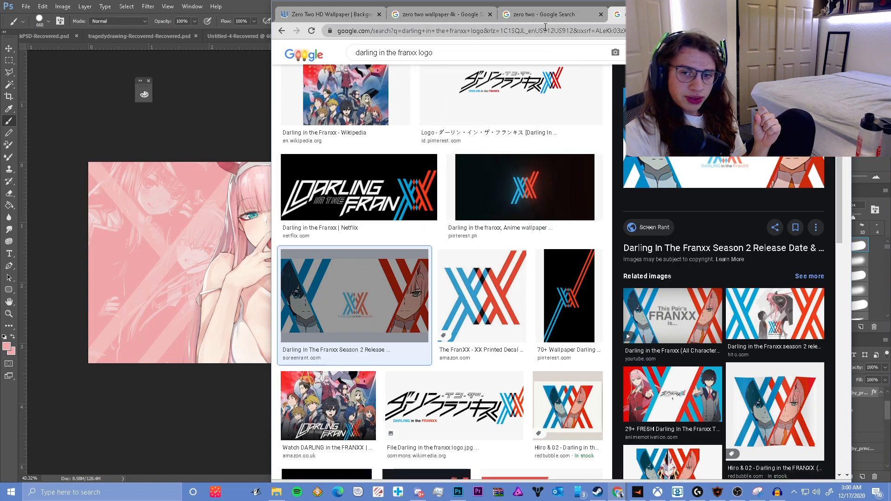
drag(650, 7, 890, 39)
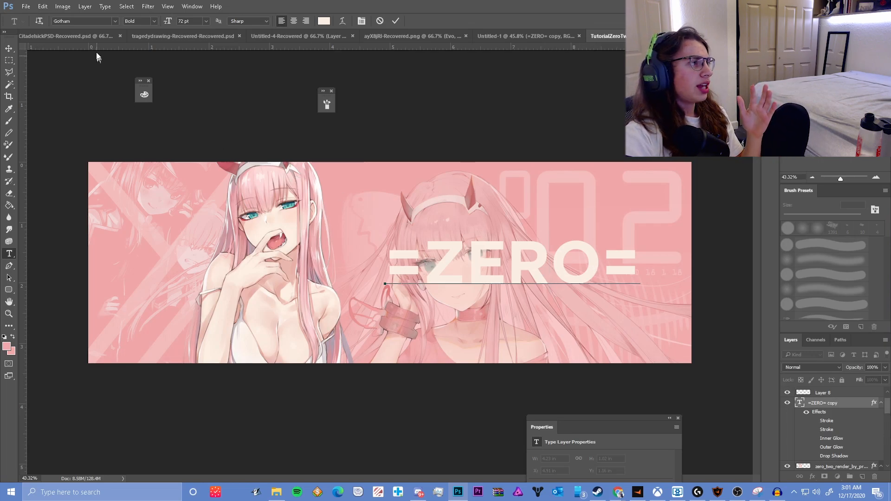
- Browse the available fonts for the =ZERO= text and return to editing its lettering
click(114, 21)
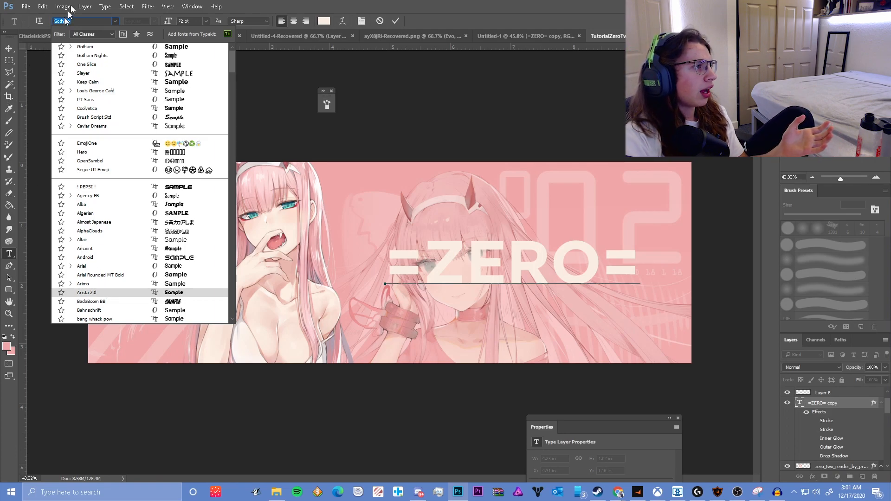
click(86, 21)
click(86, 21)
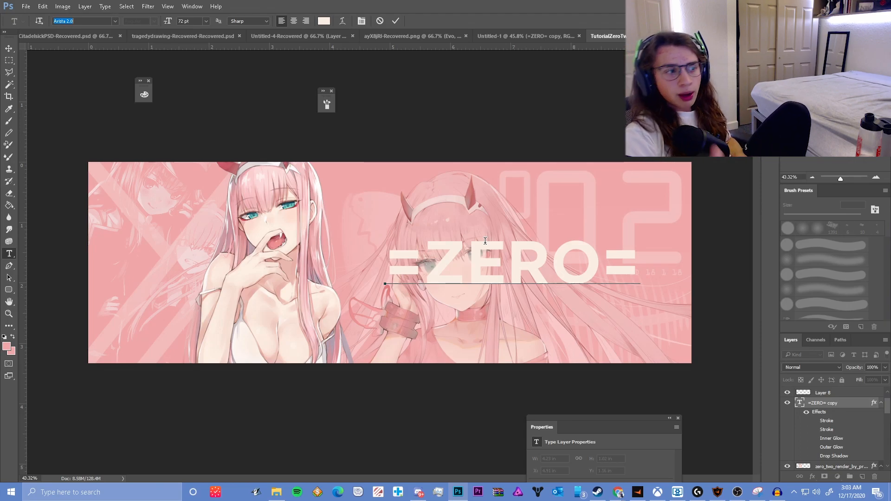
click(413, 260)
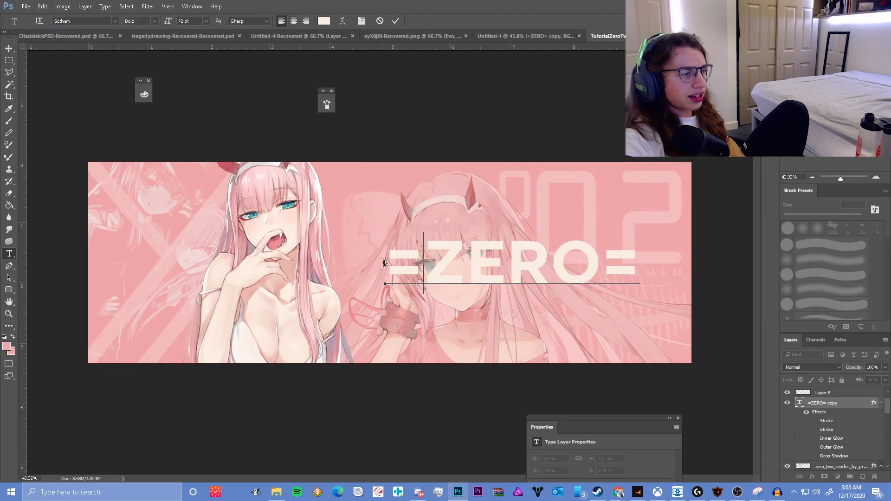
- Try replacing ZERO between the equals signs with EVO, and re-enter ZERO
drag(378, 258, 583, 278)
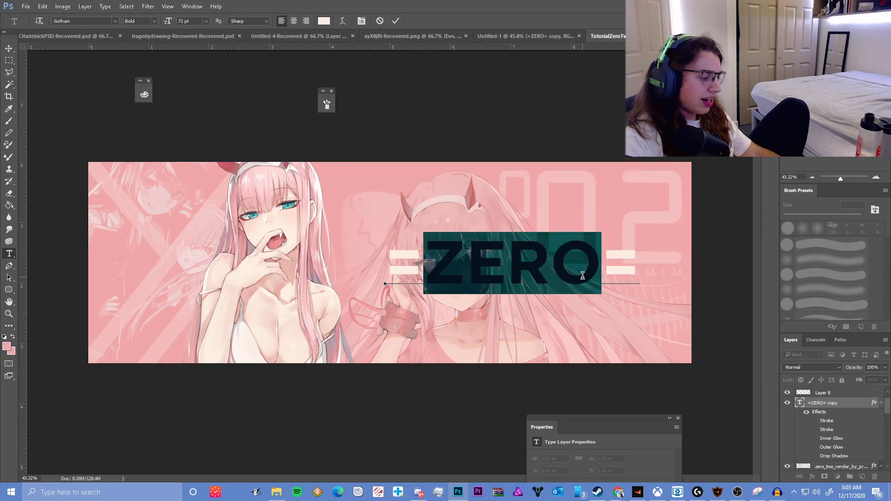
text(EVO)
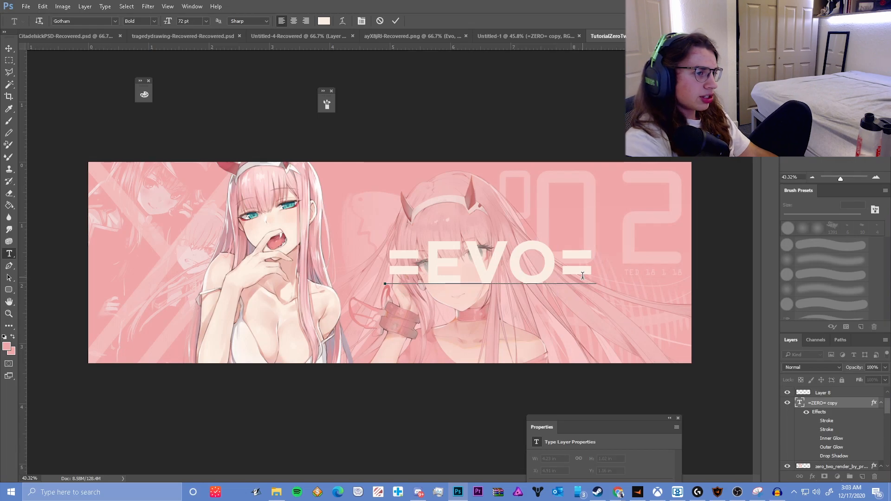
key(BackSpace)
key(BackSpace)
key(BackSpace)
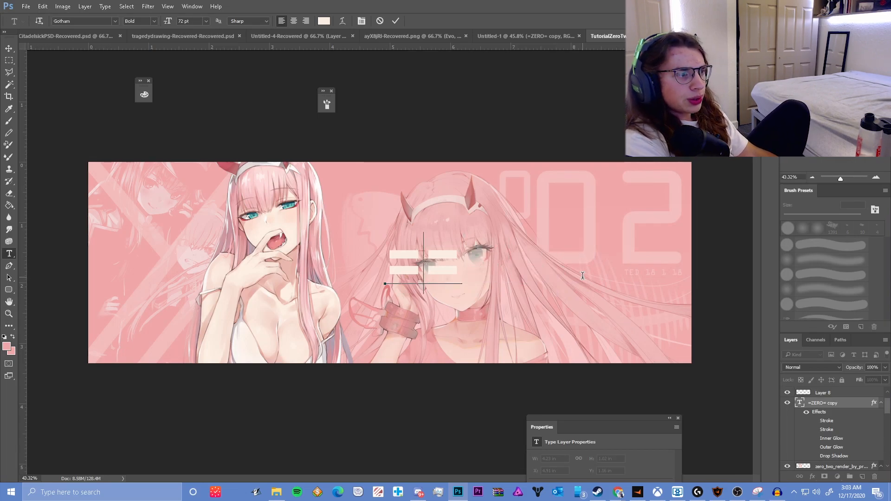
text(SZ)
key(BackSpace)
key(BackSpace)
text(ZERO)
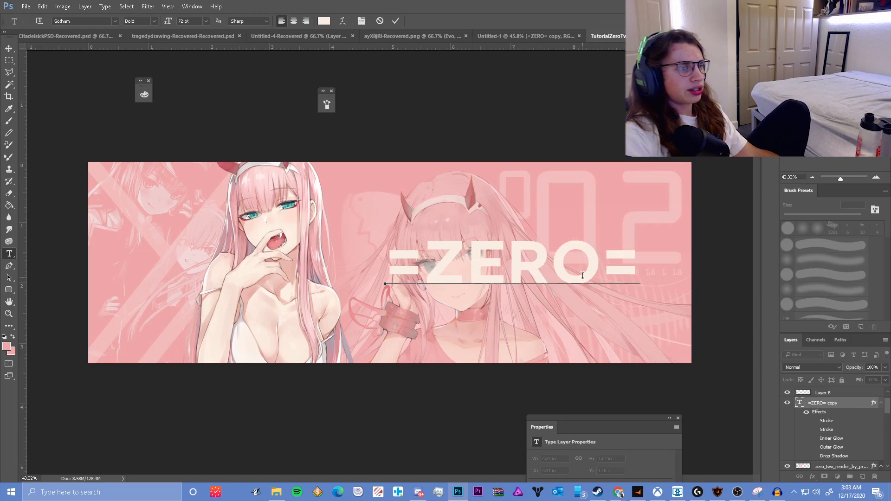
- Try removing the equals signs from both ends of the ZERO text
key(Delete)
key(Left)
key(Left)
key(Left)
key(Left)
key(Left)
key(Right)
key(BackSpace)
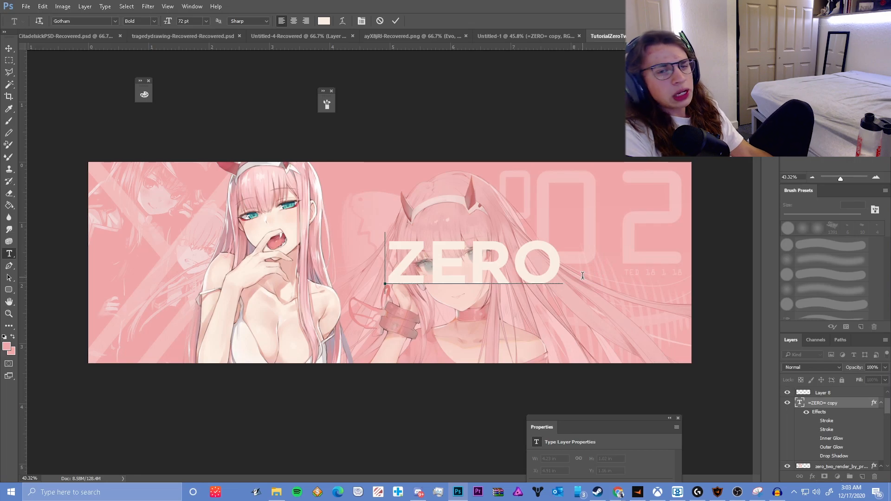
- Restore the equals signs around ZERO and commit the =ZERO= text
key(ctrl+z)
key(ctrl+z)
key(ctrl+z)
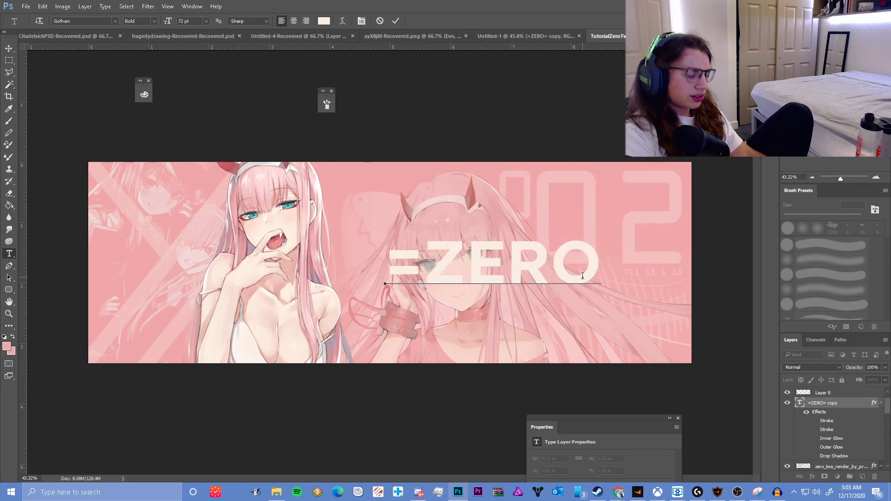
text(=)
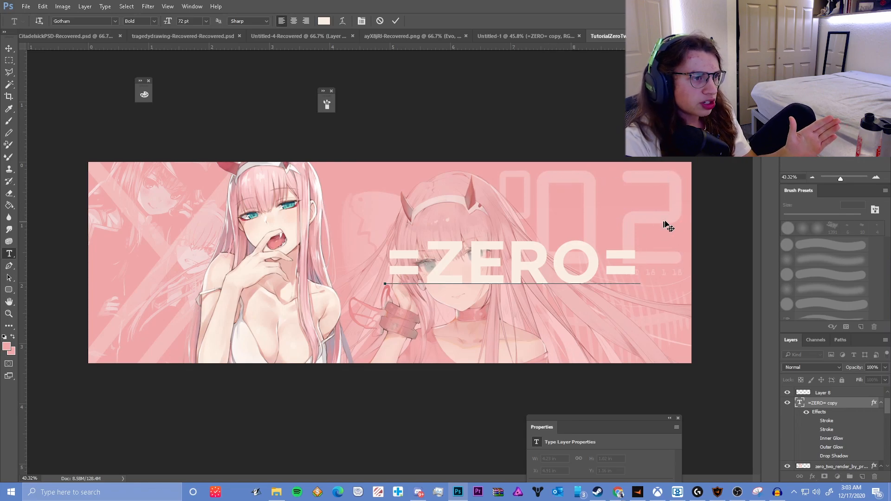
mouse_move(272, 499)
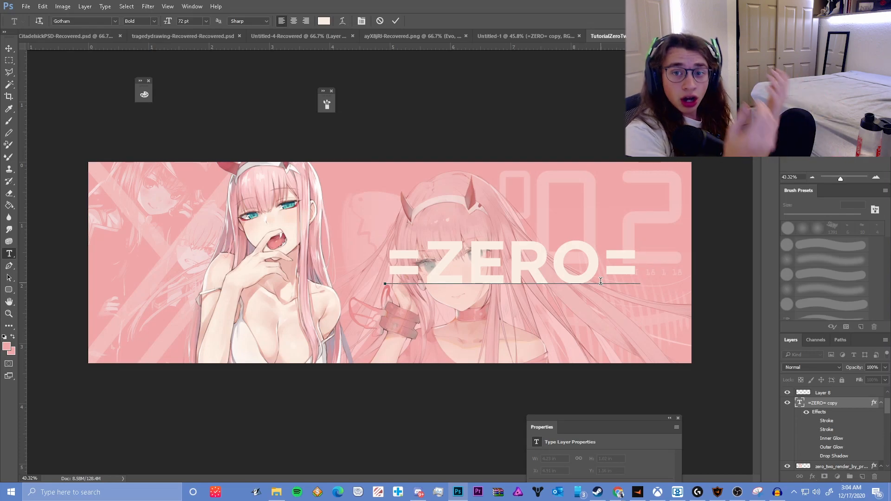
key(ctrl+Return)
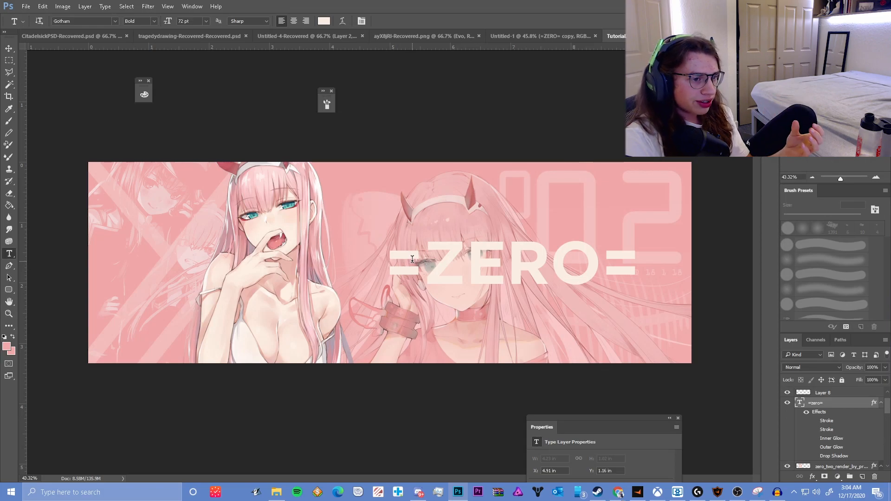
- Open the layer style of the =ZERO= text and enable its pink 13 px outside stroke
right_click(829, 403)
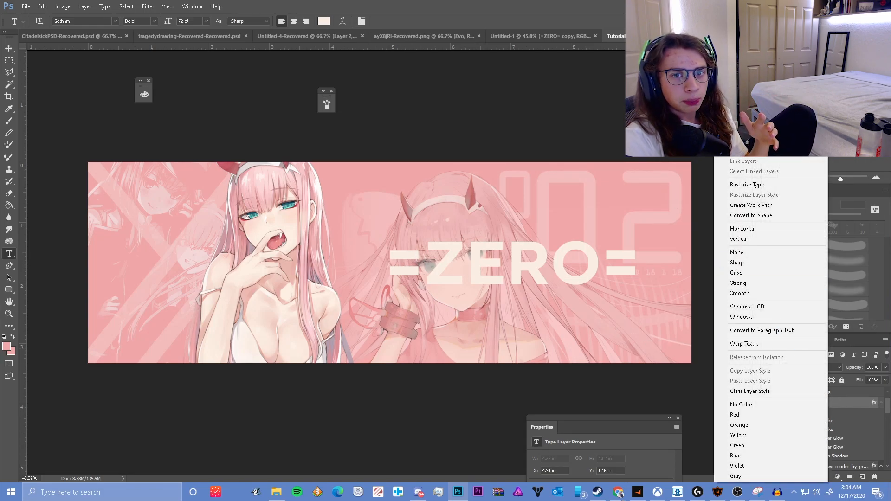
click(608, 91)
key(space)
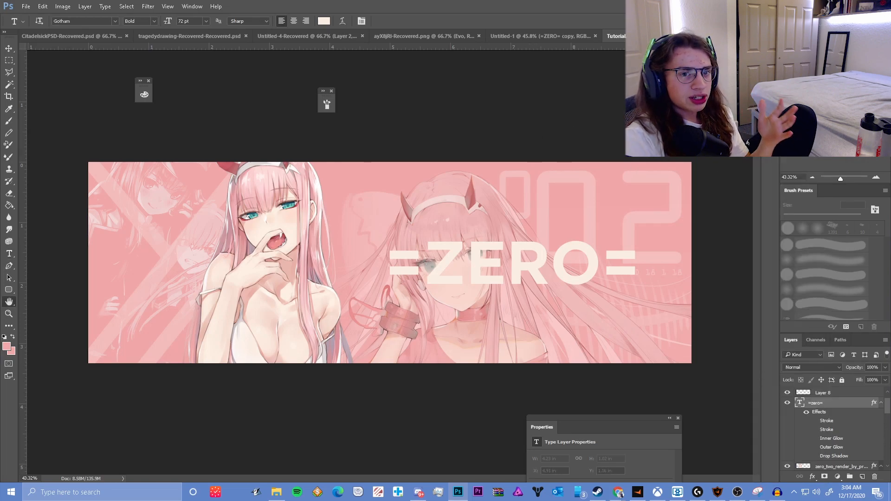
drag(882, 167, 143, 203)
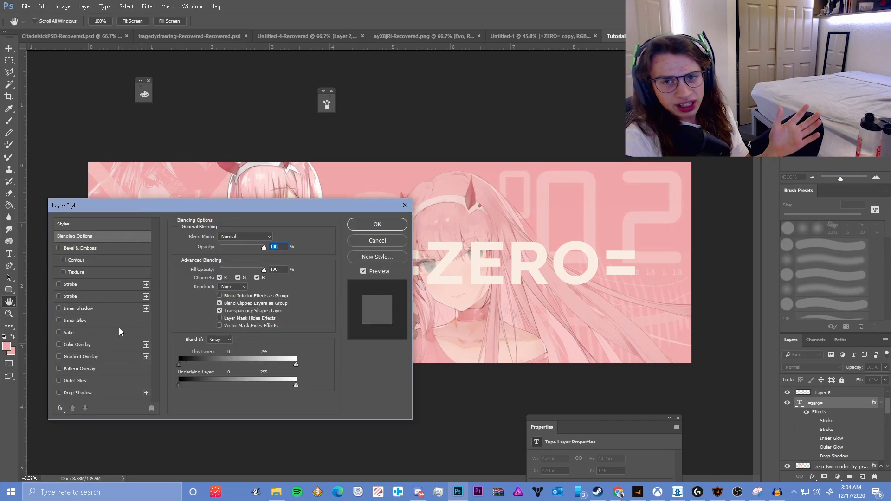
click(60, 408)
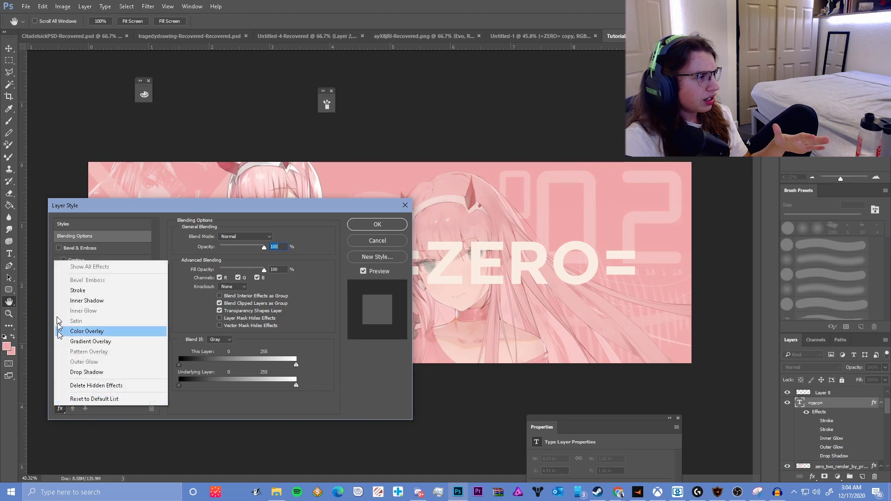
click(356, 365)
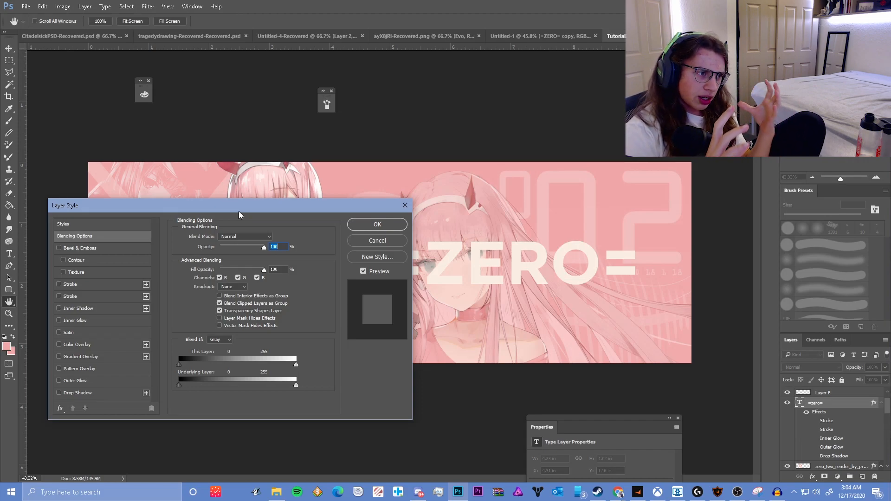
drag(239, 212, 160, 194)
click(27, 281)
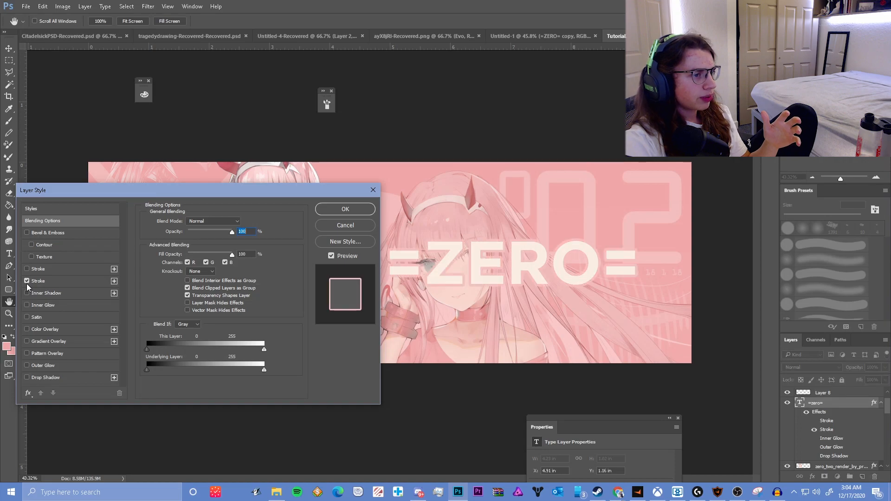
click(48, 280)
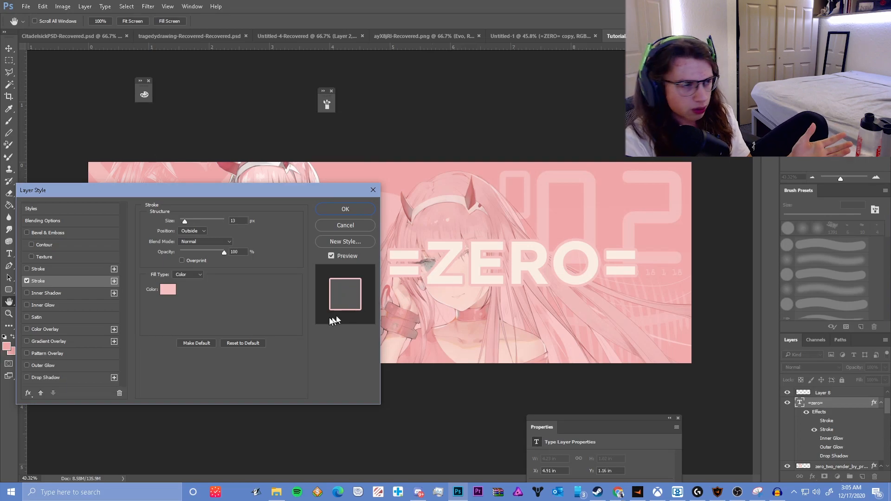
- Enable the 4 px outside stroke with the gradient fill above the pink stroke and show its settings
click(27, 281)
click(27, 282)
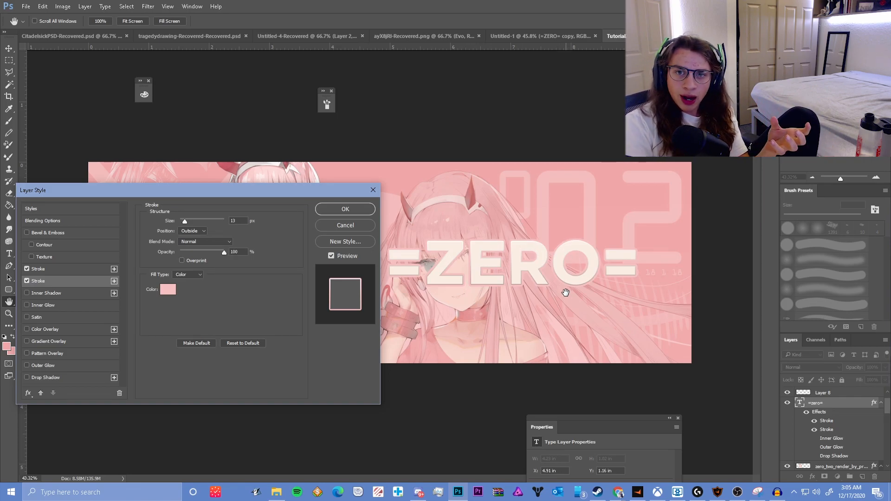
click(58, 269)
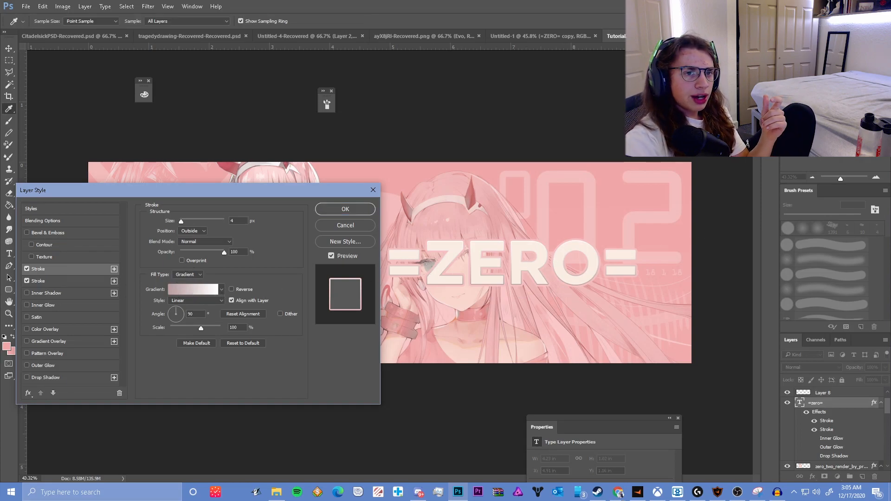
- Review the 4 px stroke's gradient, try its angle at -56°, return it to 90° and apply the layer style
click(192, 289)
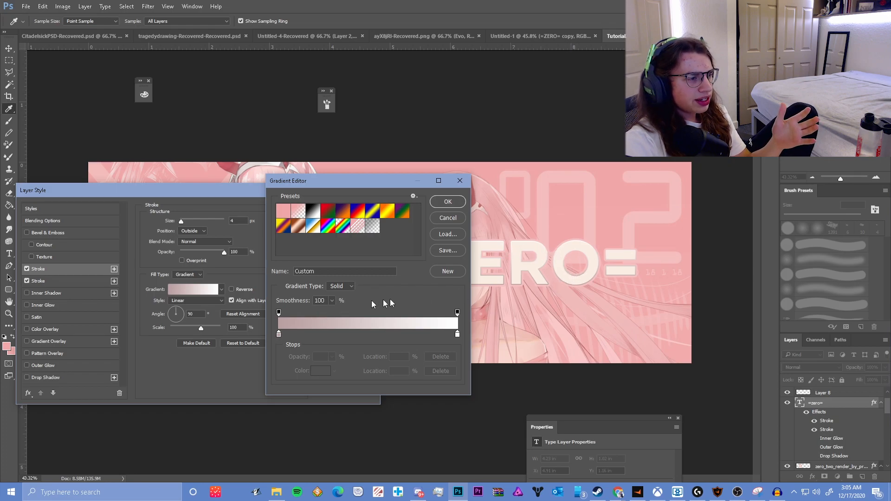
click(448, 204)
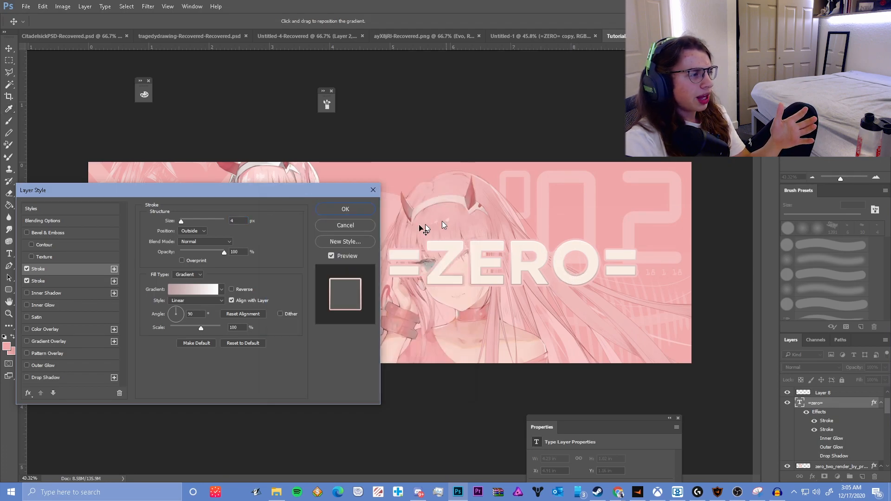
drag(175, 320, 183, 329)
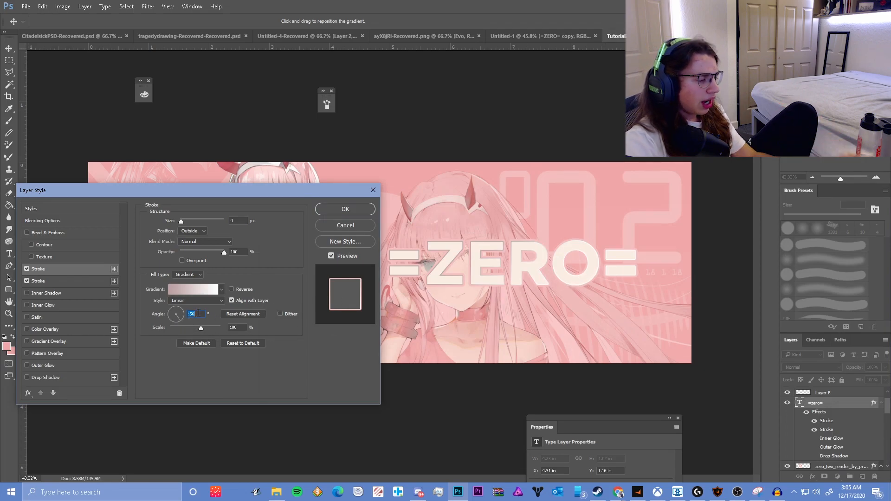
drag(182, 290, 178, 287)
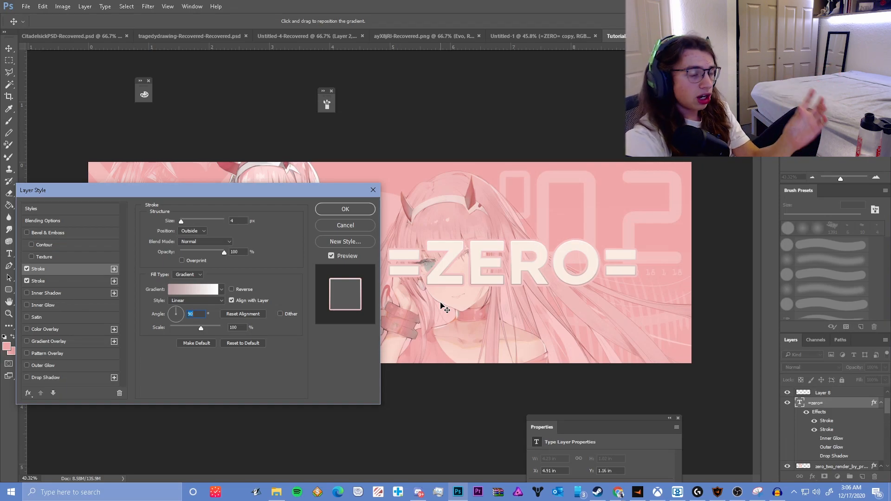
click(369, 213)
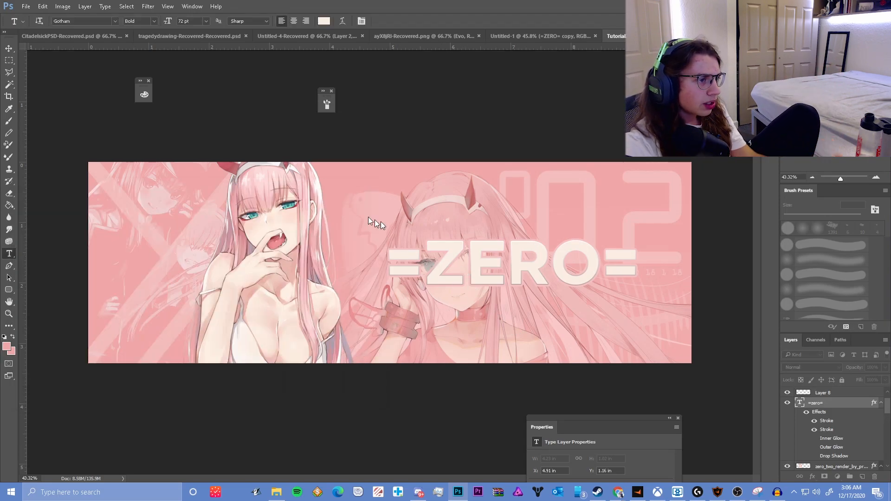
- Check the fill color of the whole =ZERO= text in the color picker and leave it without changes
drag(426, 261, 627, 261)
click(551, 264)
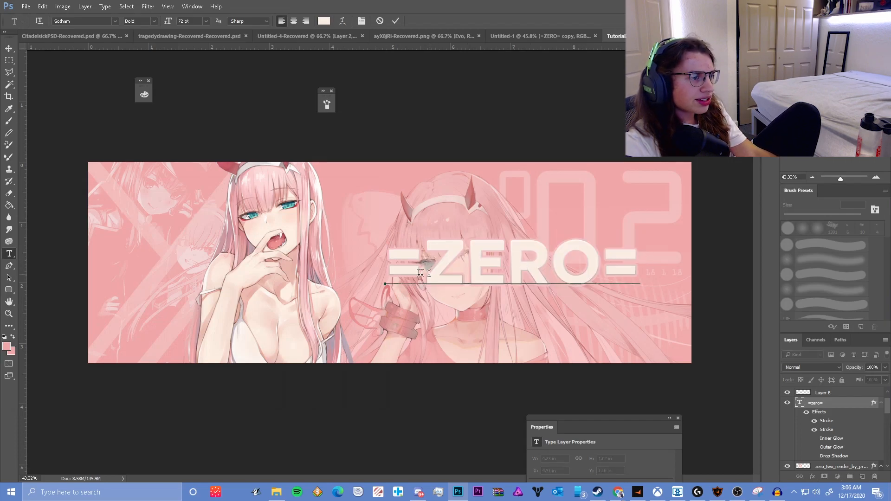
key(ctrl+a)
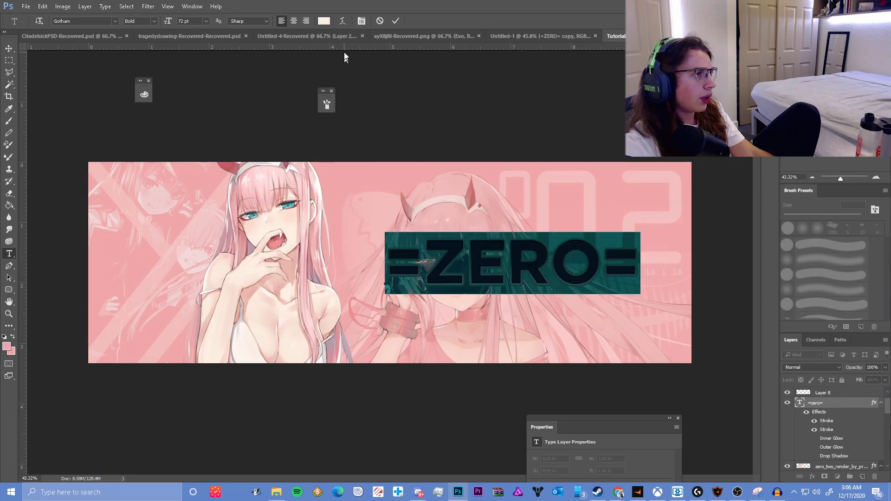
click(323, 21)
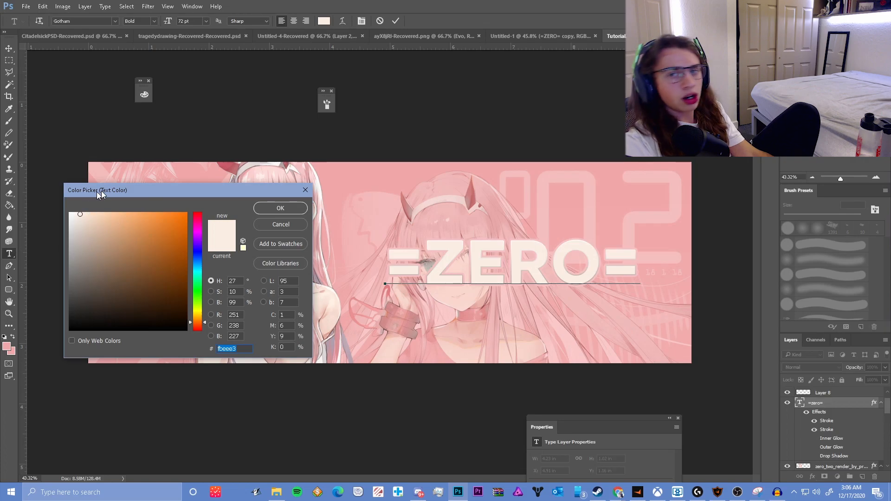
click(289, 222)
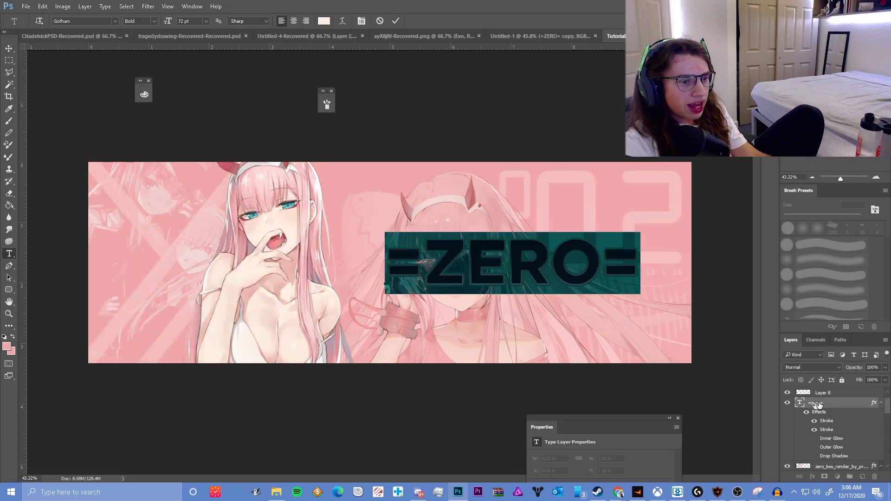
- Reopen the =ZERO= layer style and add a duplicate of the 4 px gradient stroke
click(817, 404)
right_click(817, 404)
click(742, 28)
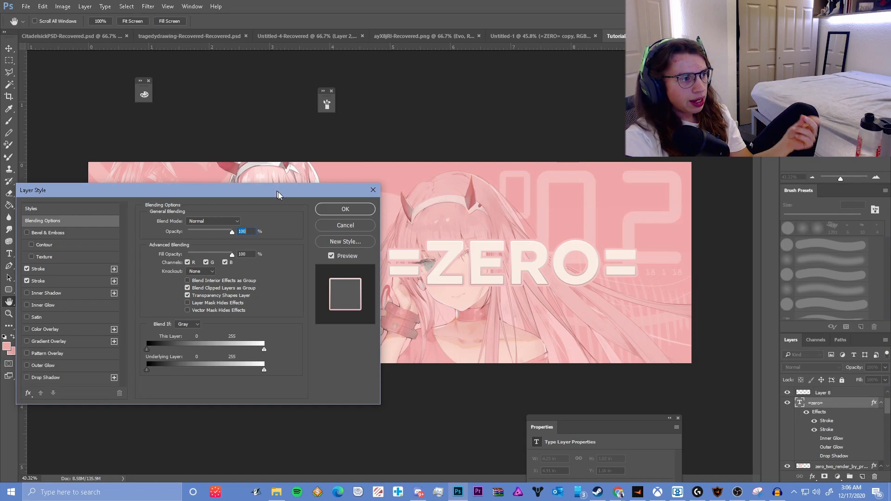
click(56, 273)
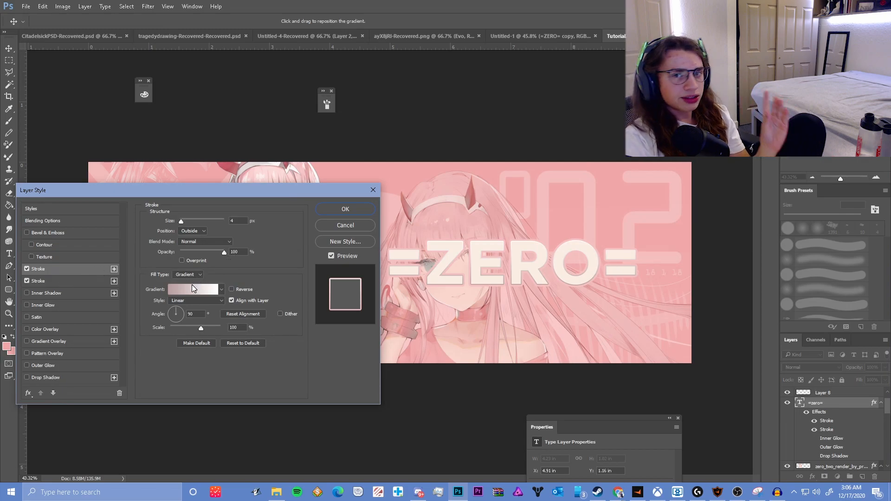
click(117, 270)
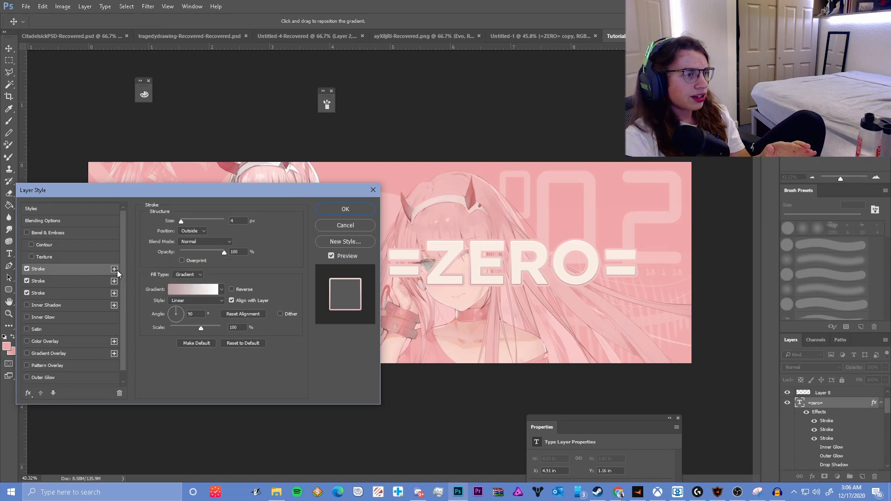
click(28, 268)
click(27, 269)
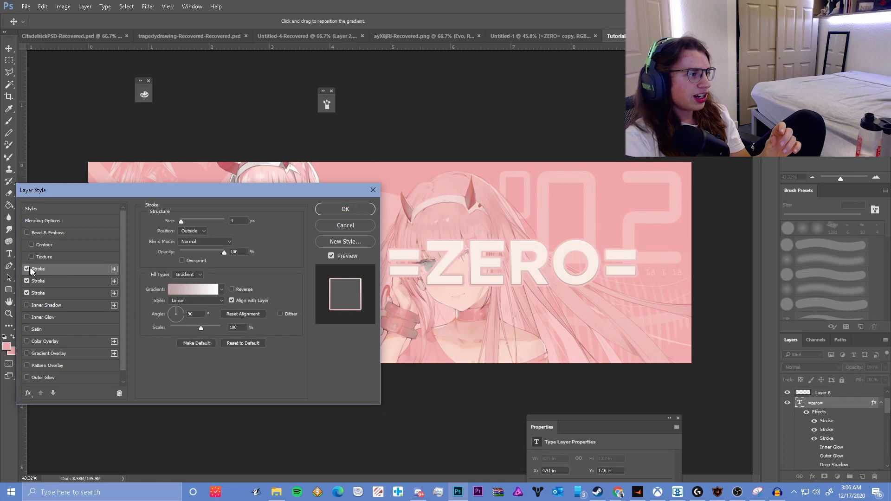
- Switch the topmost stroke's fill type from Gradient to Color and disable that stroke
click(187, 274)
click(186, 281)
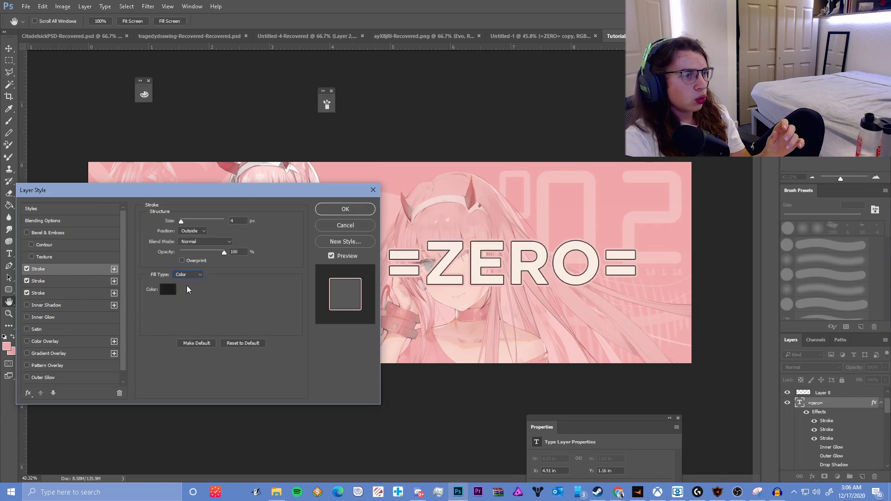
click(27, 270)
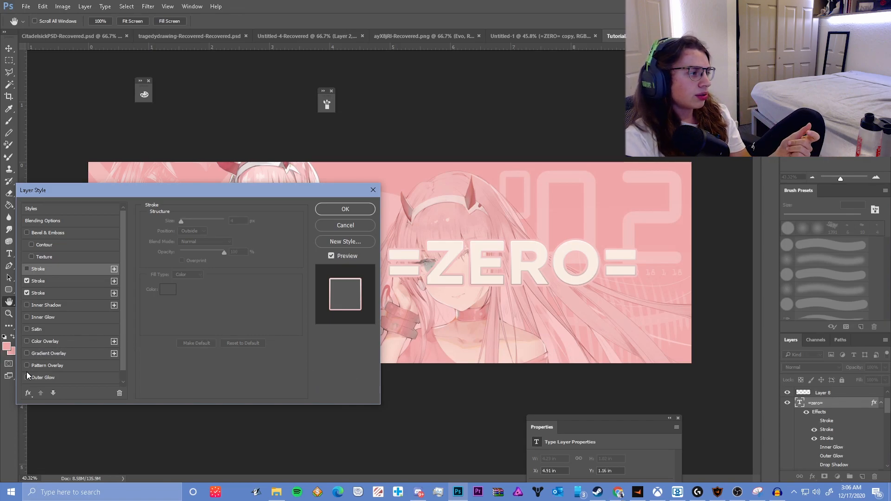
- Compare the =ZERO= text with and without Inner Glow and leave the Inner Glow enabled
click(27, 317)
click(27, 317)
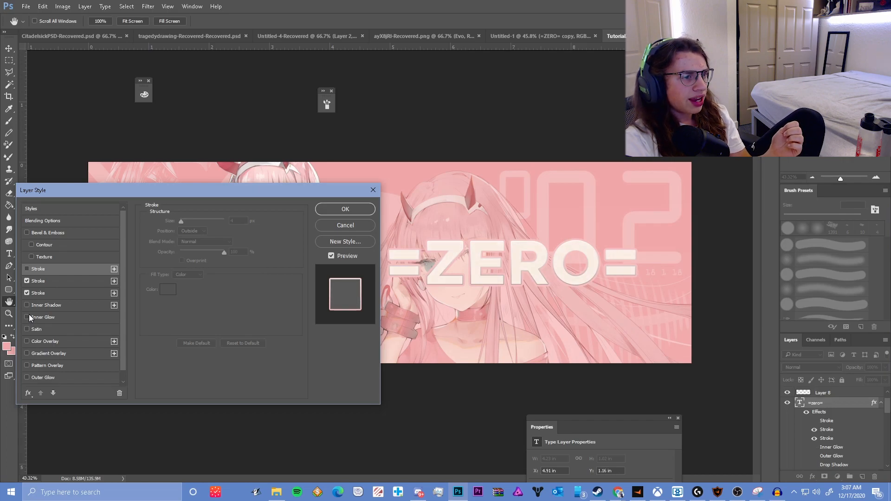
click(28, 317)
click(27, 317)
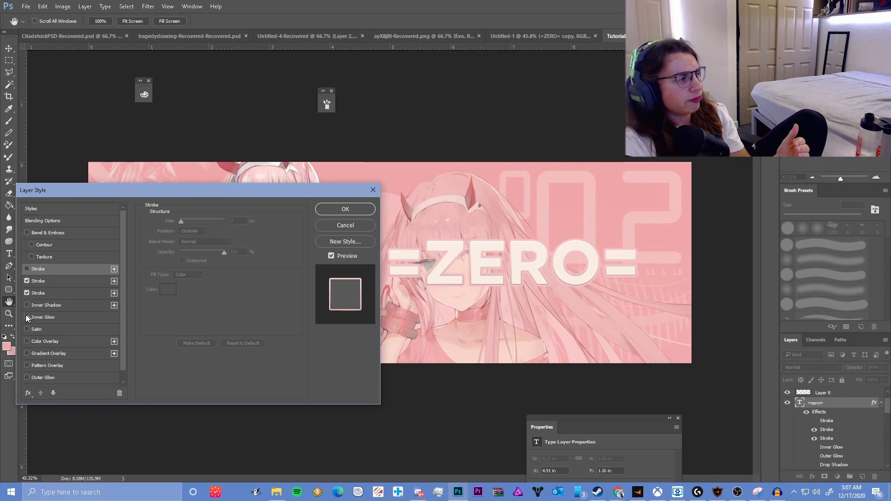
click(27, 317)
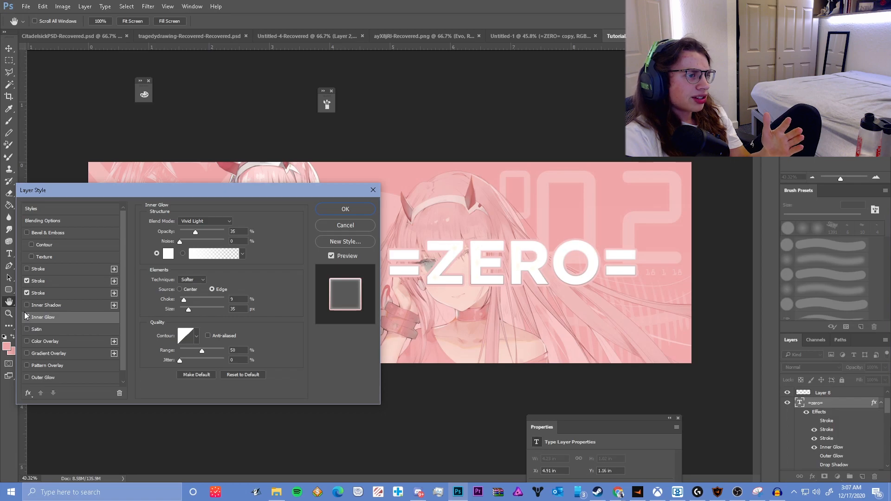
drag(97, 188, 890, 281)
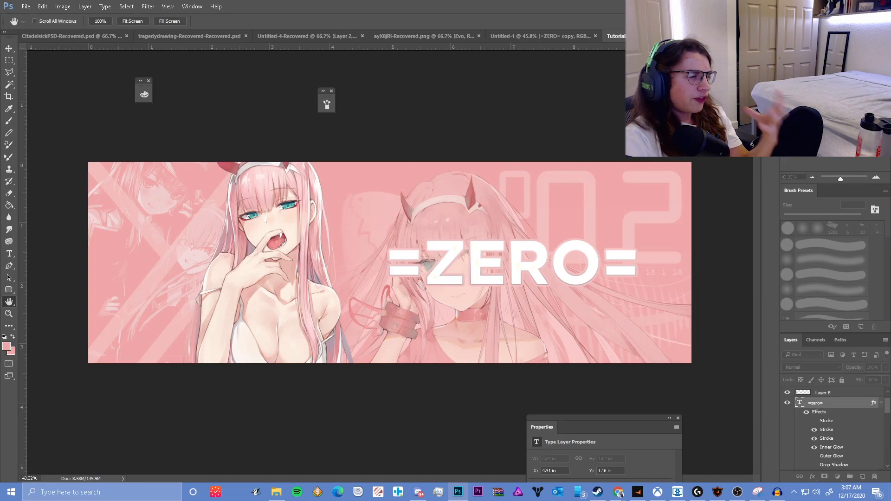
drag(890, 208, 631, 182)
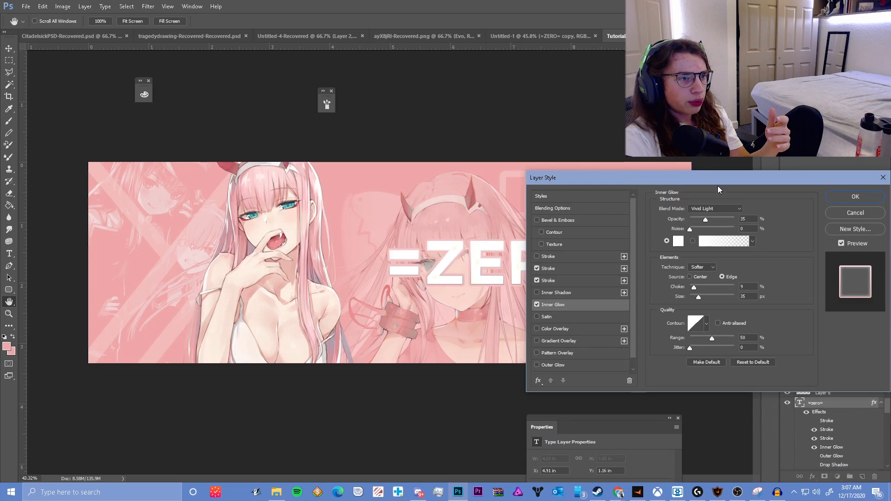
drag(721, 179, 575, 167)
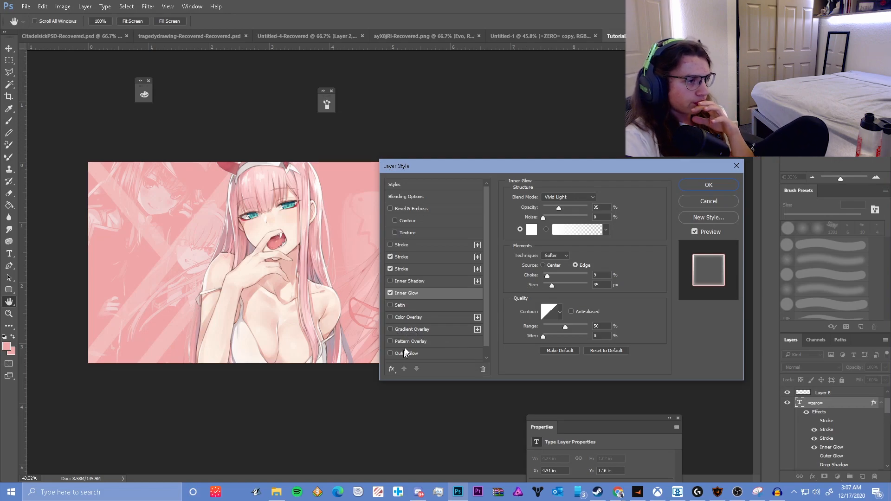
drag(488, 165, 147, 209)
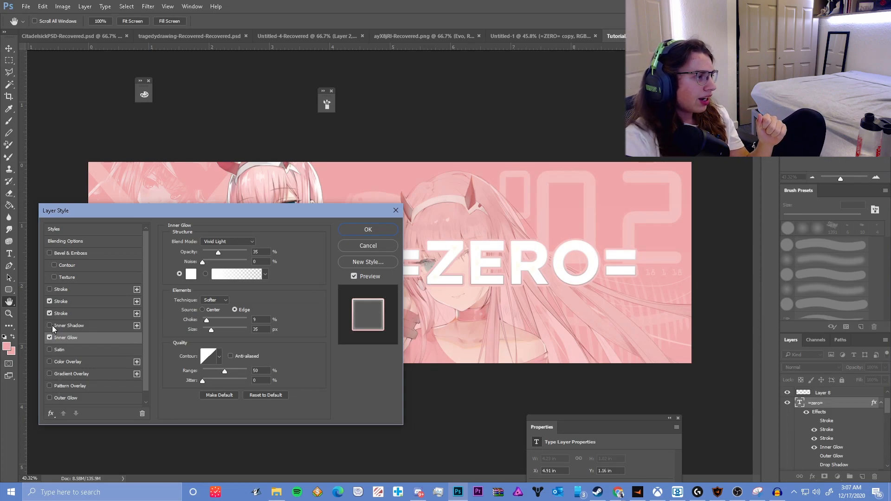
- Try the Drop Shadow effect on the =ZERO= text and turn it off again
scroll(55, 377, down, 1)
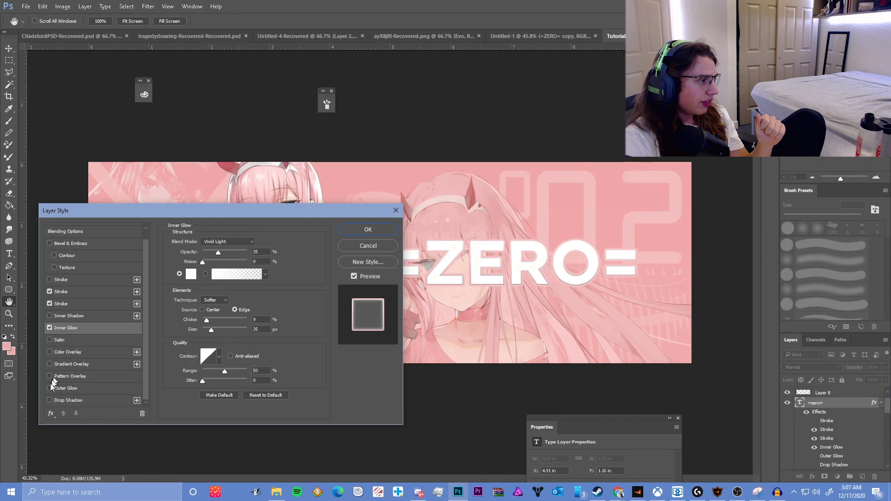
click(49, 400)
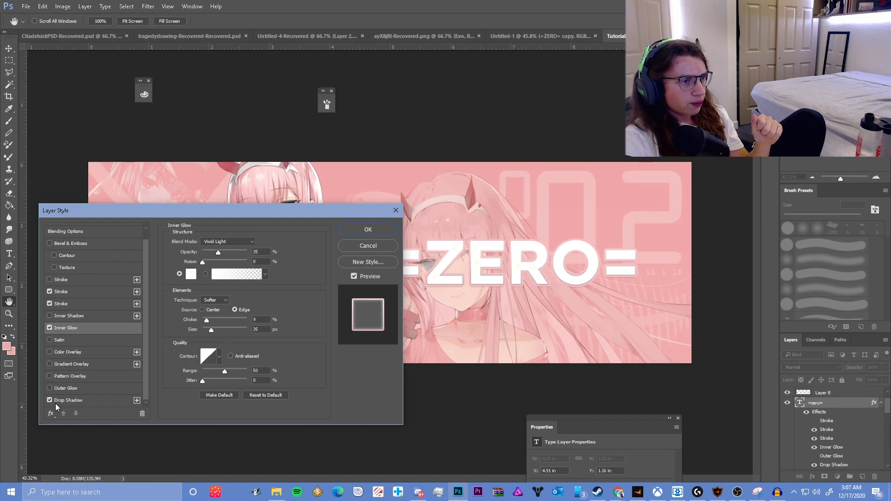
drag(257, 217, 228, 187)
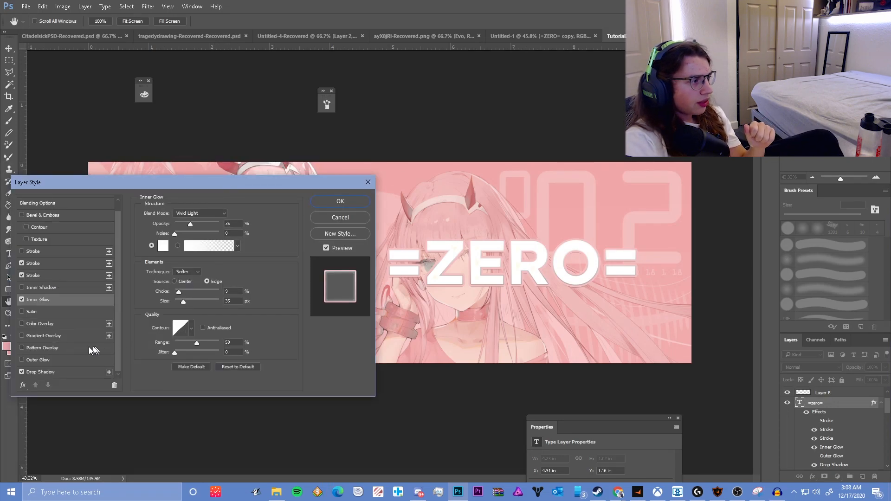
click(21, 372)
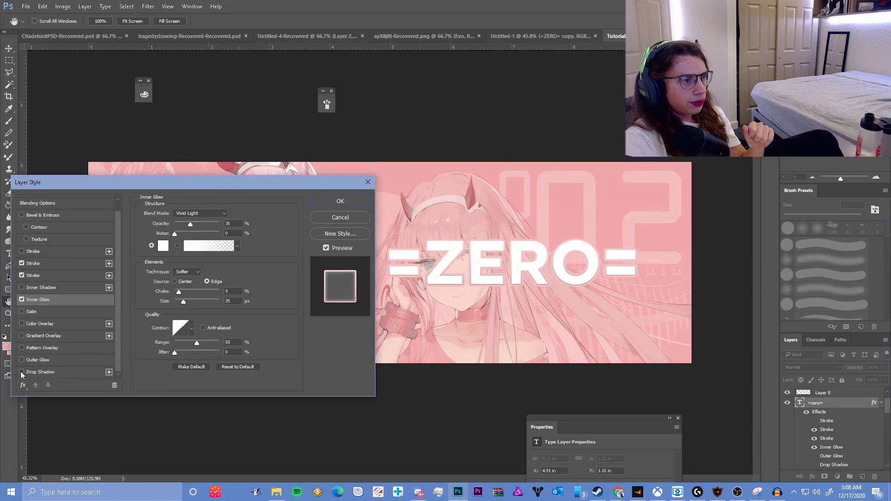
- Enable a Drop Shadow on the =ZERO= text and apply it with a size of 221 px
click(21, 372)
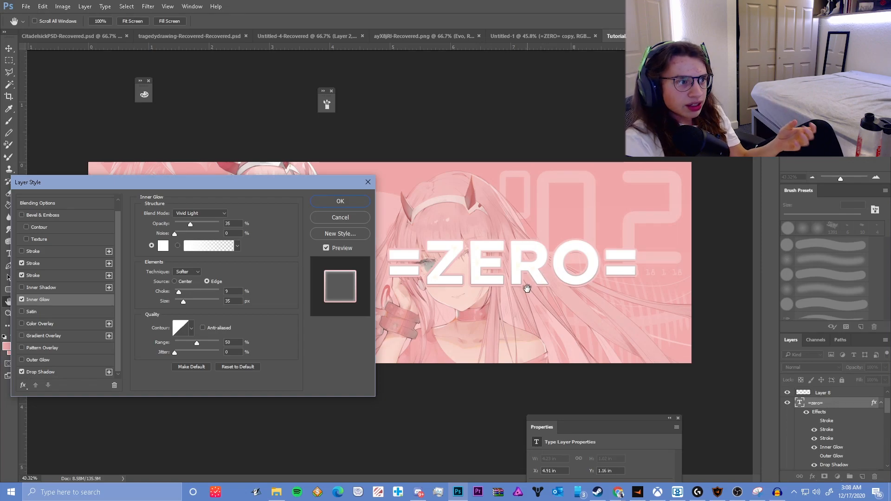
click(65, 374)
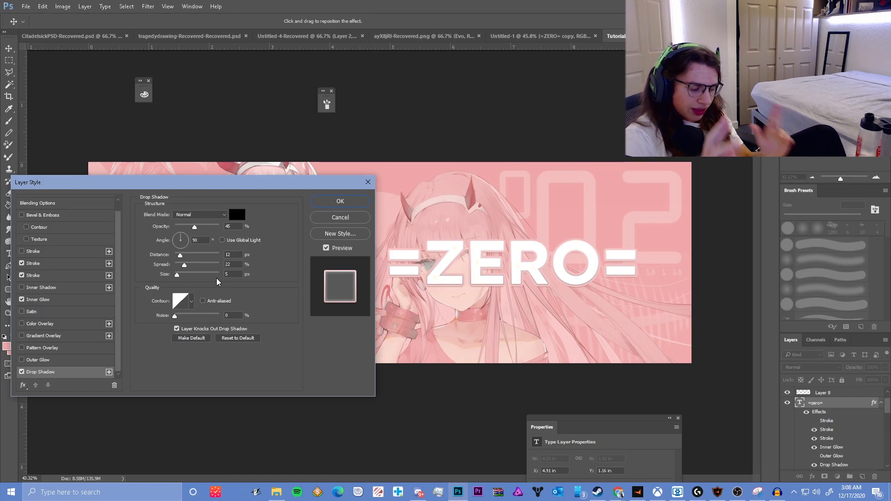
drag(177, 275, 216, 276)
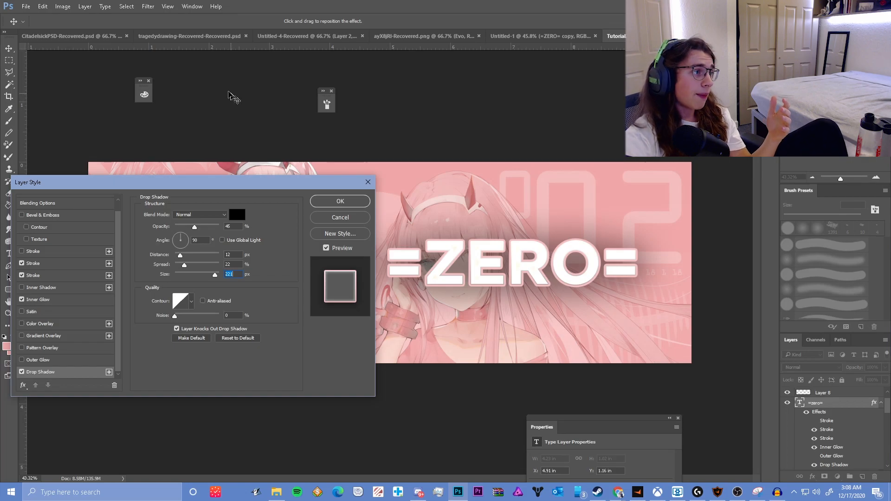
key(Return)
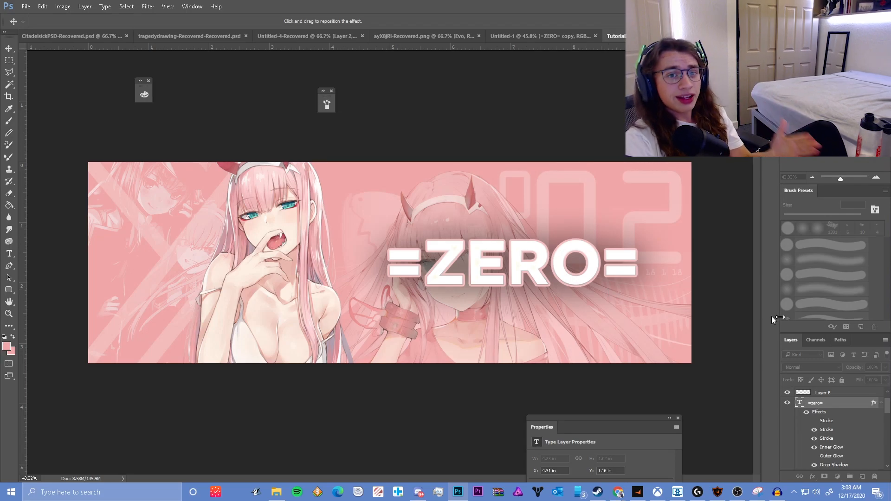
- Reduce the =ZERO= text's Drop Shadow size to about 8 px and apply the layer style
double_click(834, 465)
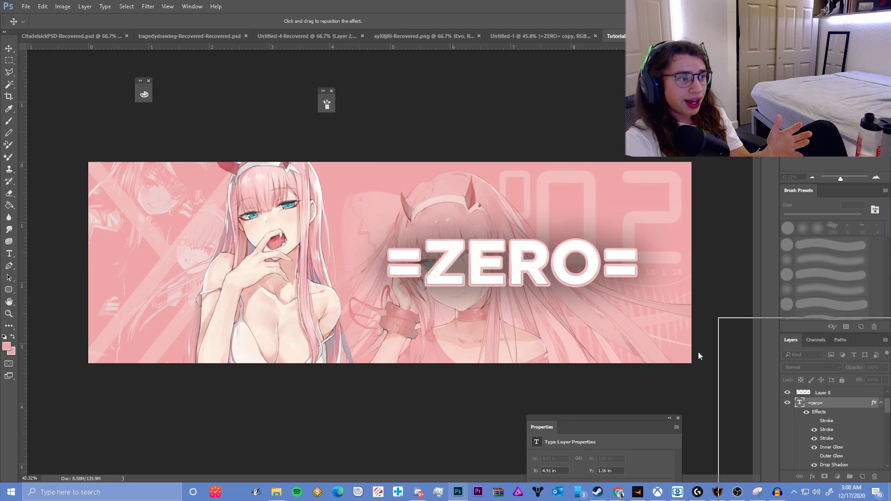
text(8)
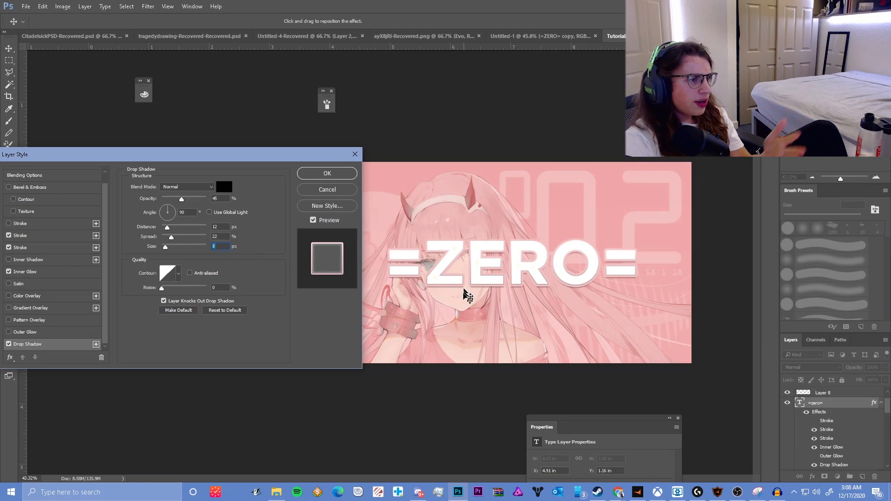
drag(166, 247, 163, 248)
click(327, 174)
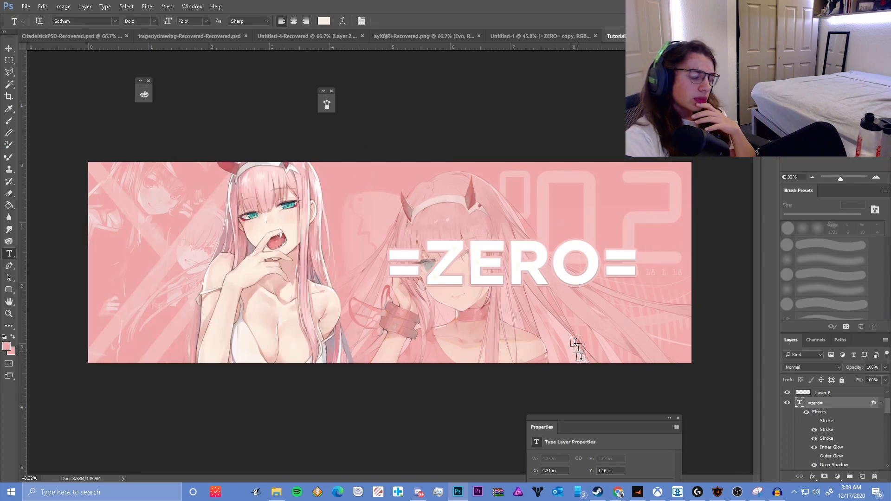
- Try the Outer Glow effect on the =ZERO= text, turn it off and discard the changes
right_click(828, 404)
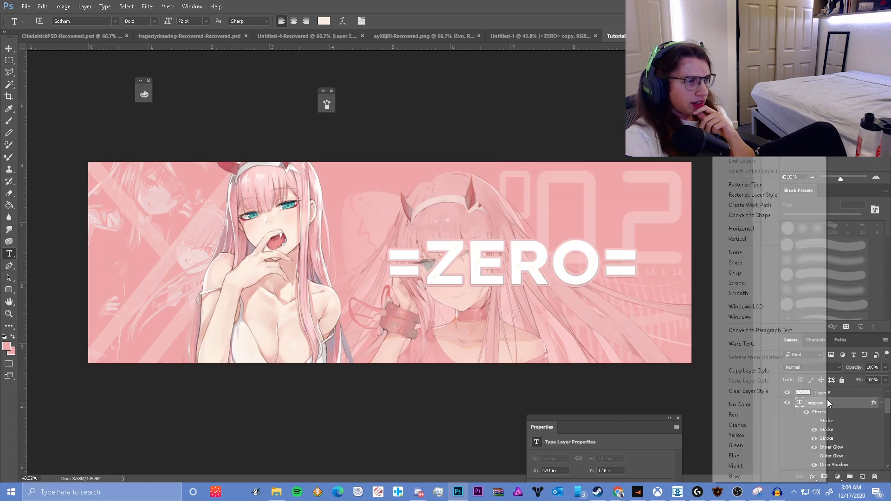
double_click(834, 455)
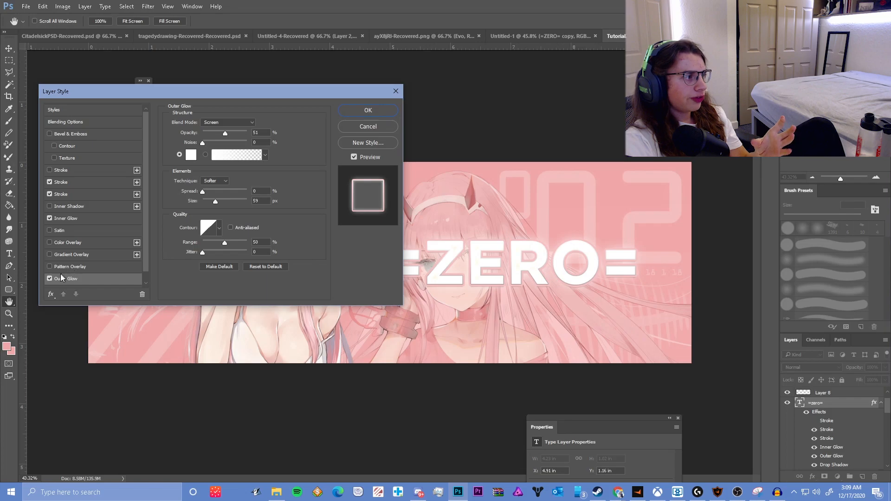
click(50, 278)
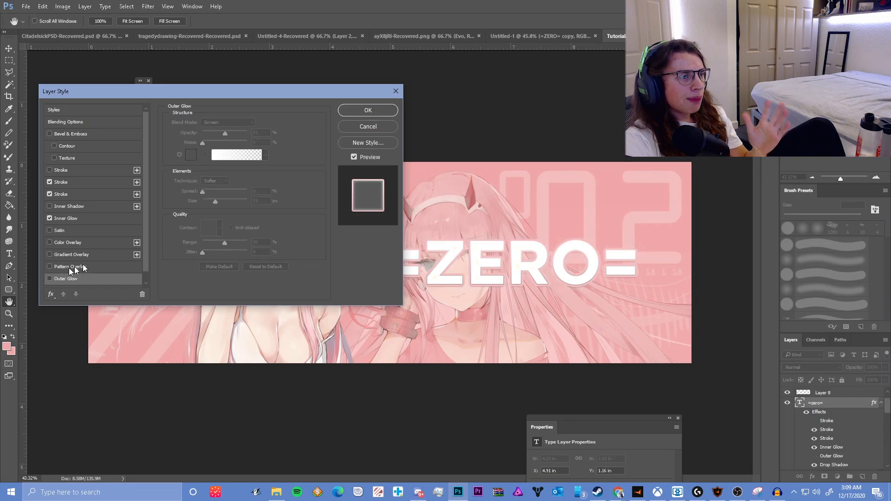
click(365, 125)
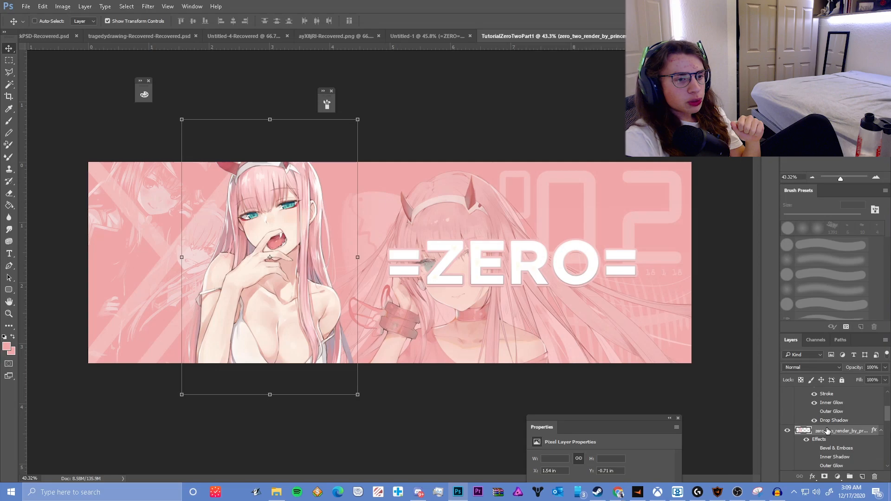
- Open the blending options of the zero_two_render layer and enable its second Stroke effect
right_click(826, 431)
click(803, 17)
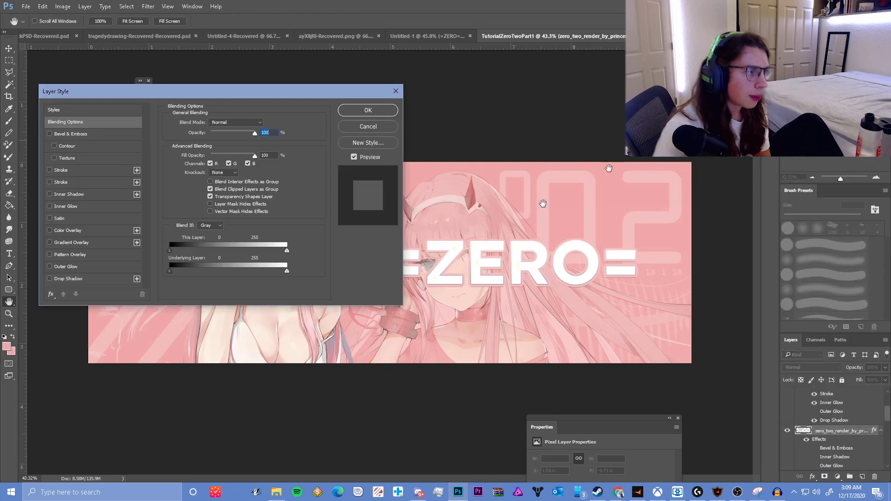
drag(207, 93, 562, 148)
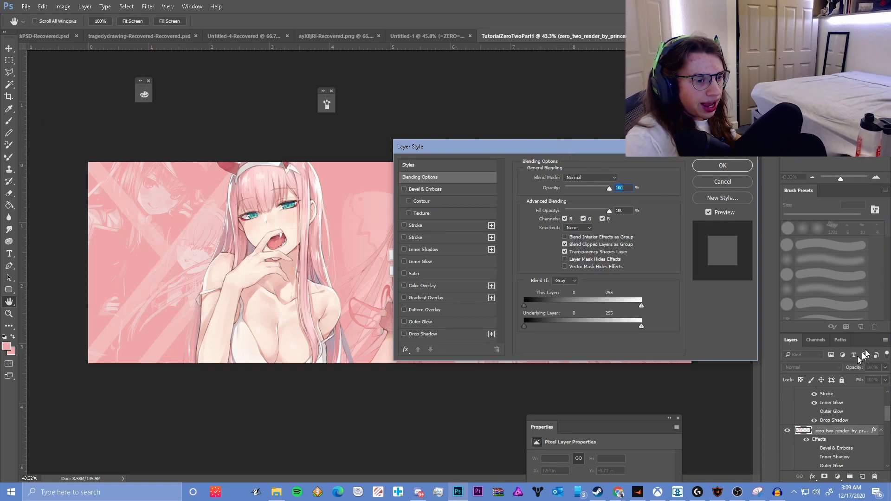
scroll(831, 418, down, 1)
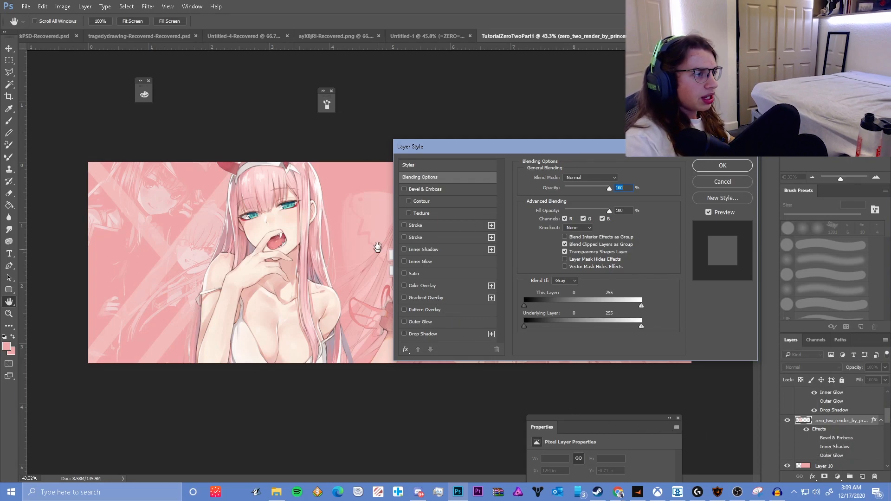
click(404, 237)
click(419, 236)
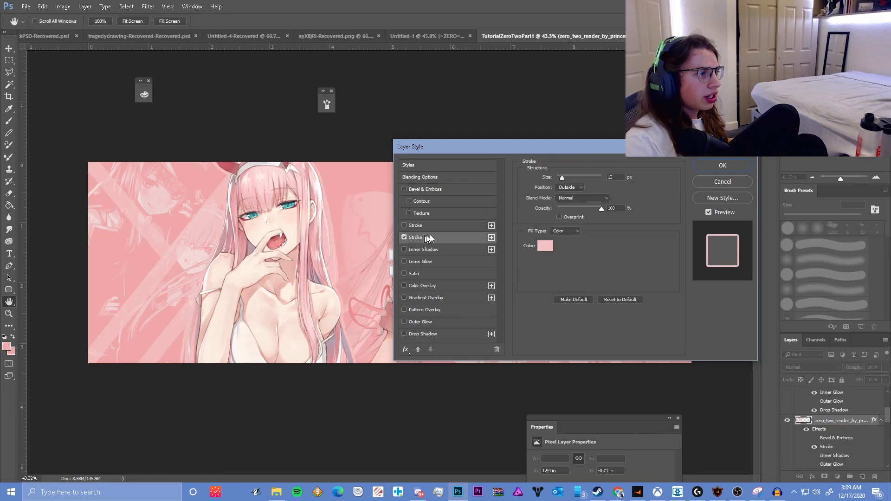
- Change the render's 13 px outside stroke color to white
mouse_move(561, 178)
mouse_down()
mouse_move(576, 177)
mouse_move(561, 177)
mouse_up()
click(547, 246)
mouse_move(82, 216)
mouse_down()
mouse_move(116, 240)
mouse_move(69, 212)
mouse_up()
click(274, 209)
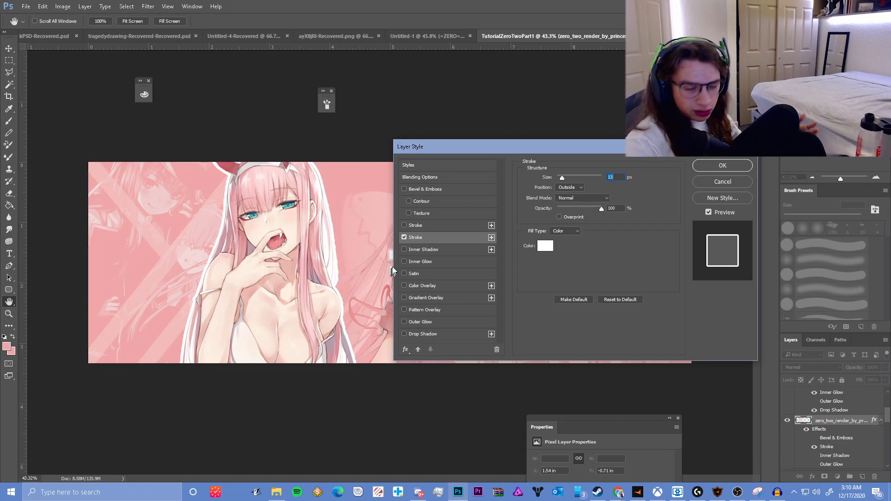
- Compare the front render with and without the white stroke and leave the stroke disabled
click(404, 238)
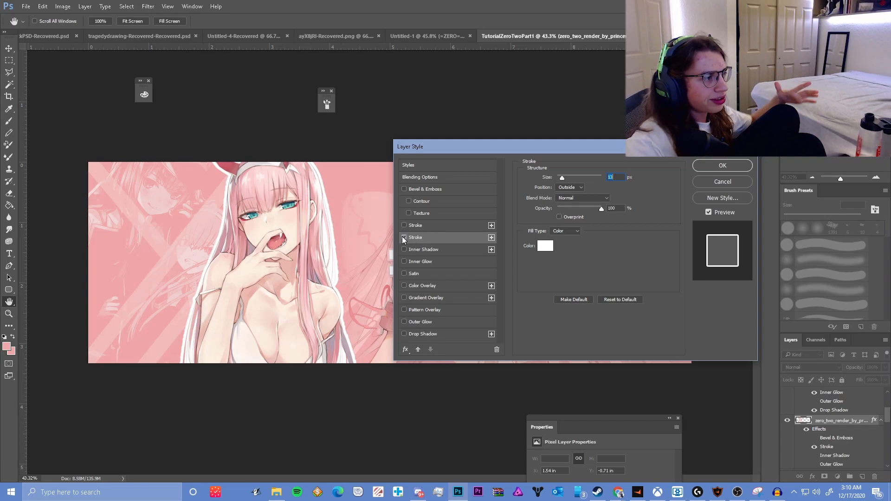
right_click(333, 260)
click(430, 235)
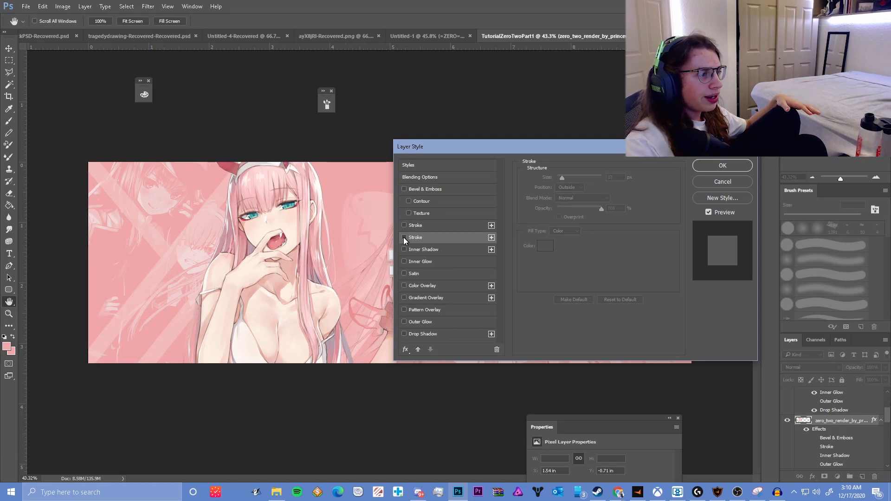
click(404, 238)
drag(484, 153, 453, 159)
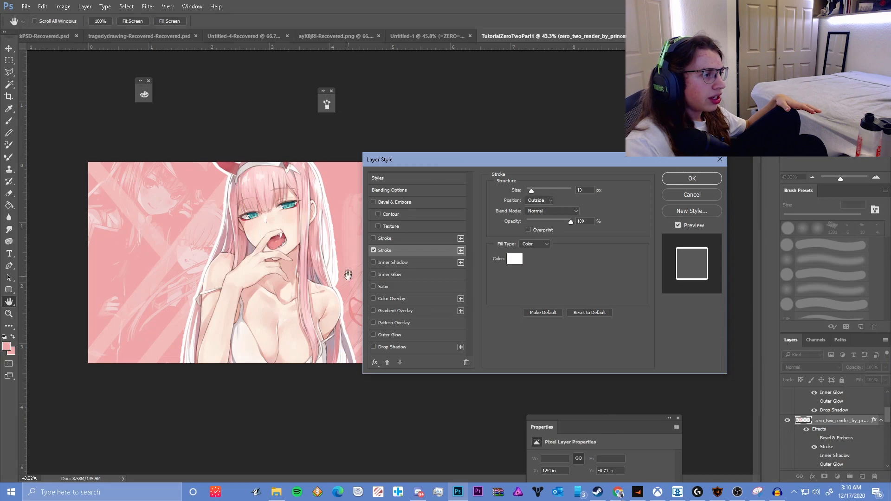
click(374, 251)
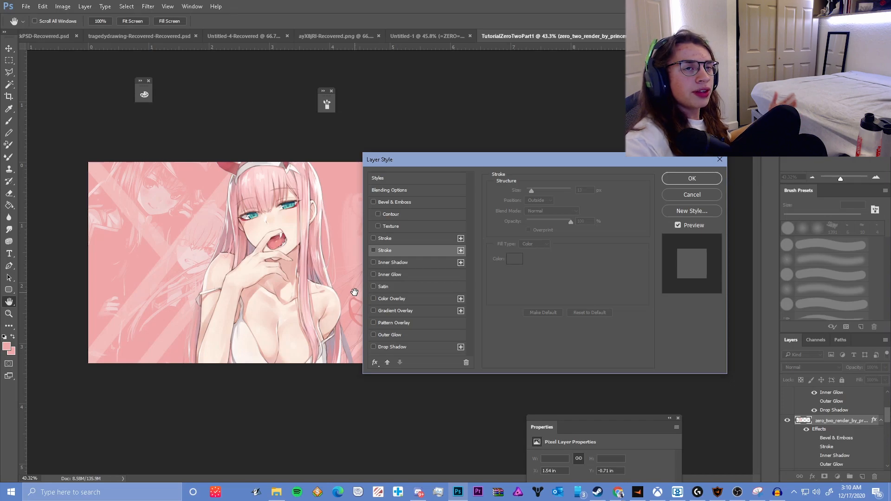
- Try an Outer Glow on the front render at 250 px size and 100% opacity, and discard it
click(374, 335)
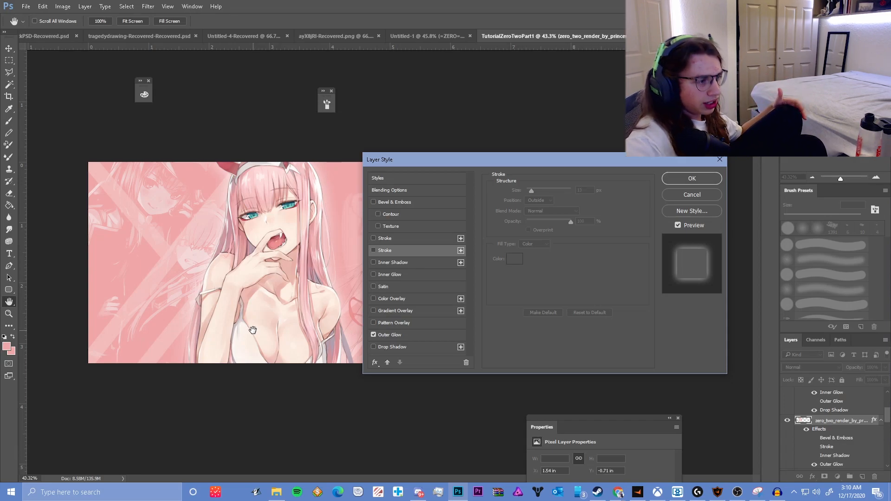
click(390, 334)
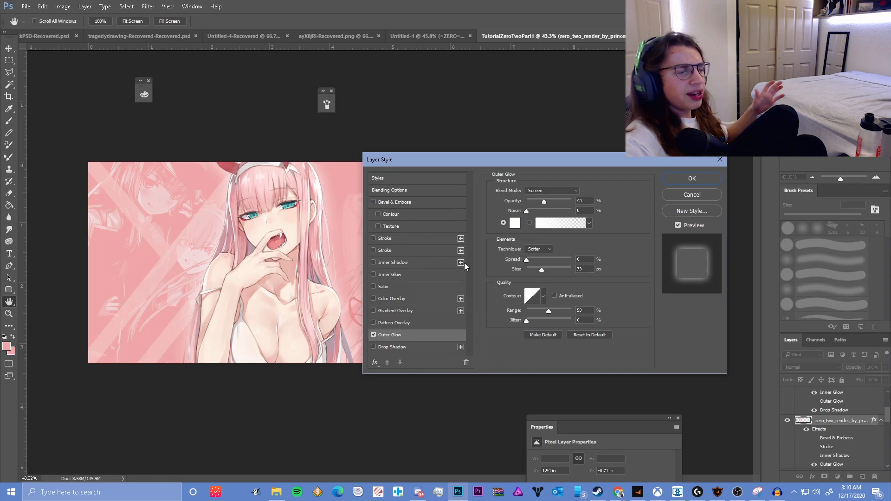
drag(526, 260, 572, 274)
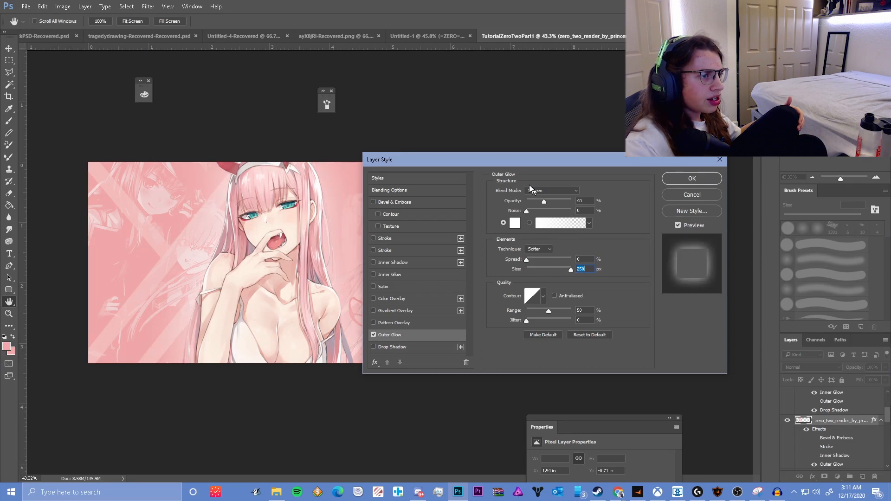
drag(542, 201, 578, 201)
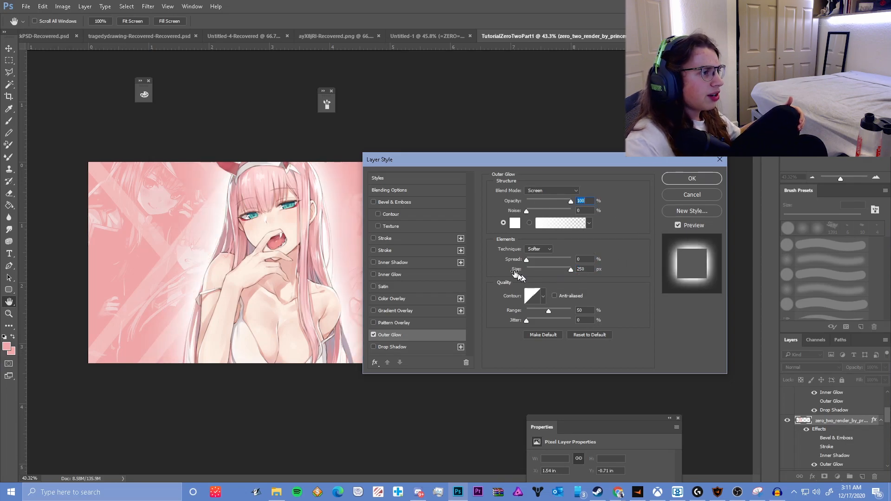
key(Return)
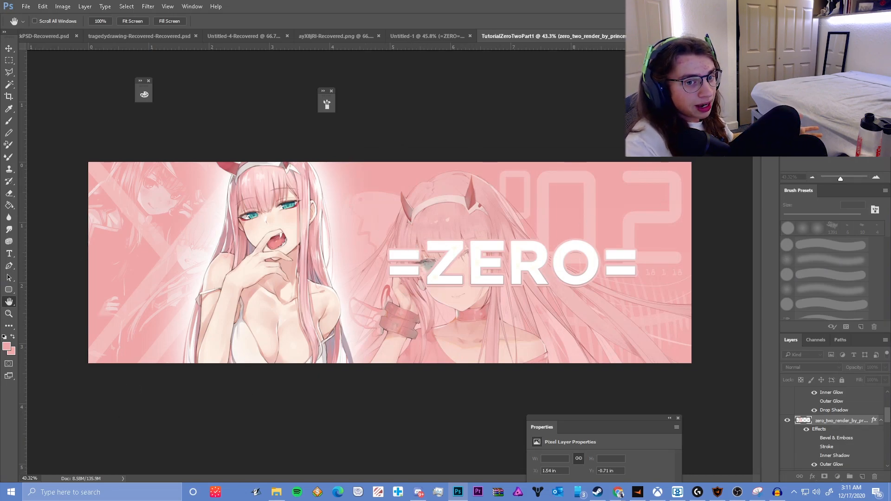
key(v)
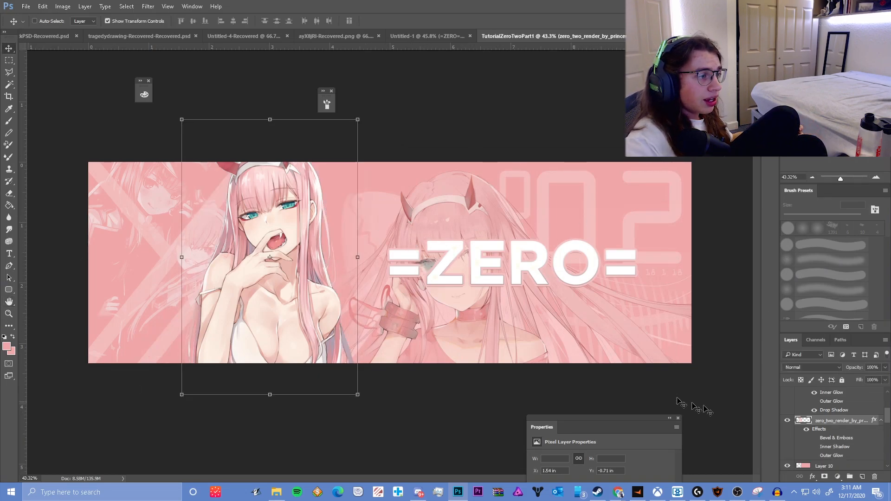
- Reopen the zero_two_render layer's blending options and enable its Outer Glow
right_click(863, 424)
key(Escape)
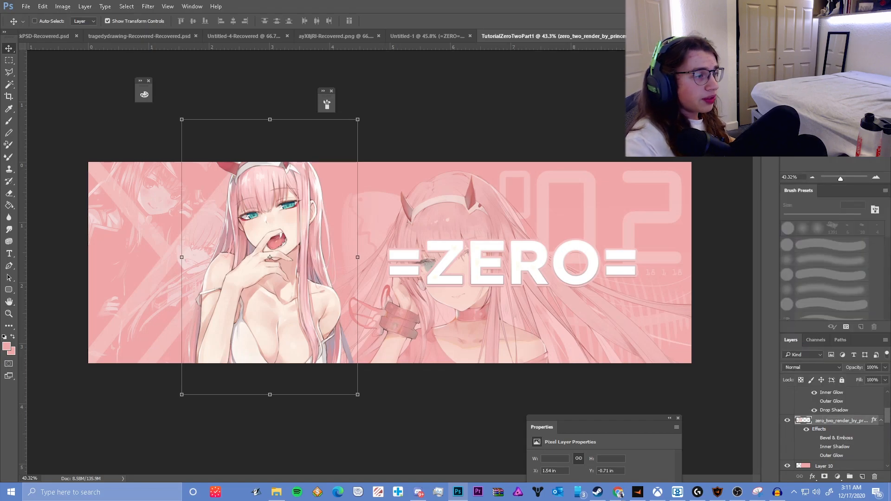
key(h)
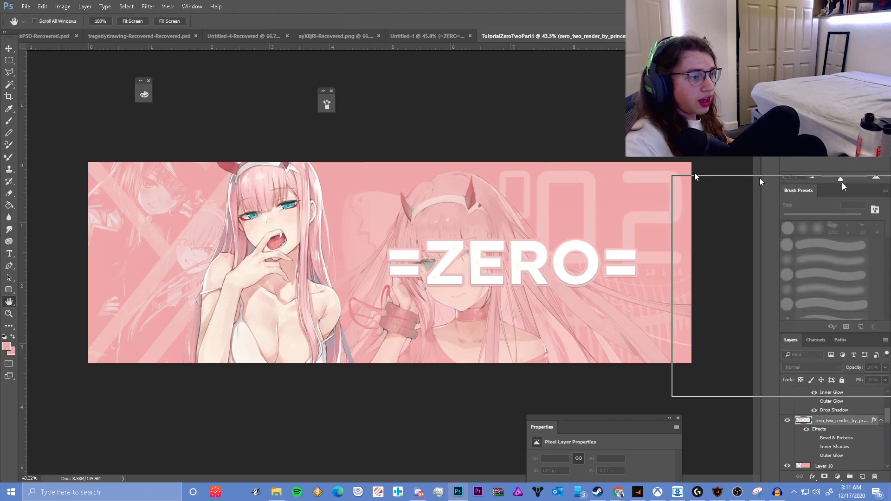
click(480, 334)
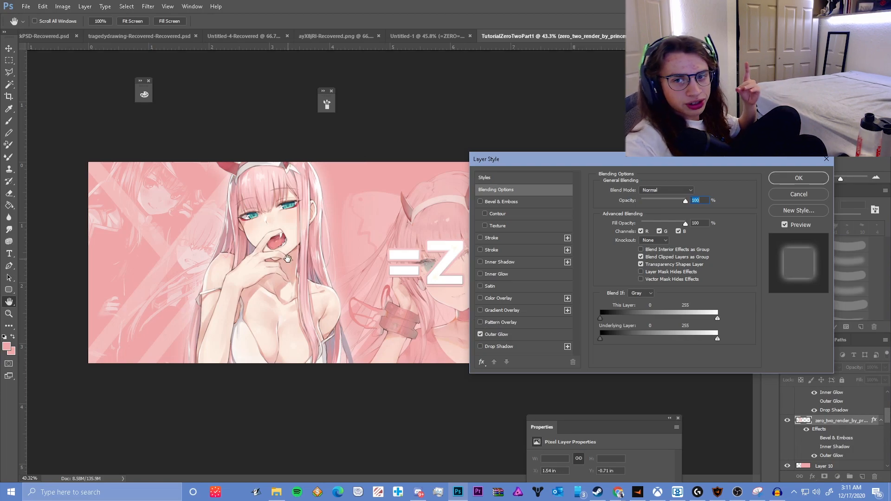
- Enable the Inner Shadow effect on the front Zero Two render
click(618, 492)
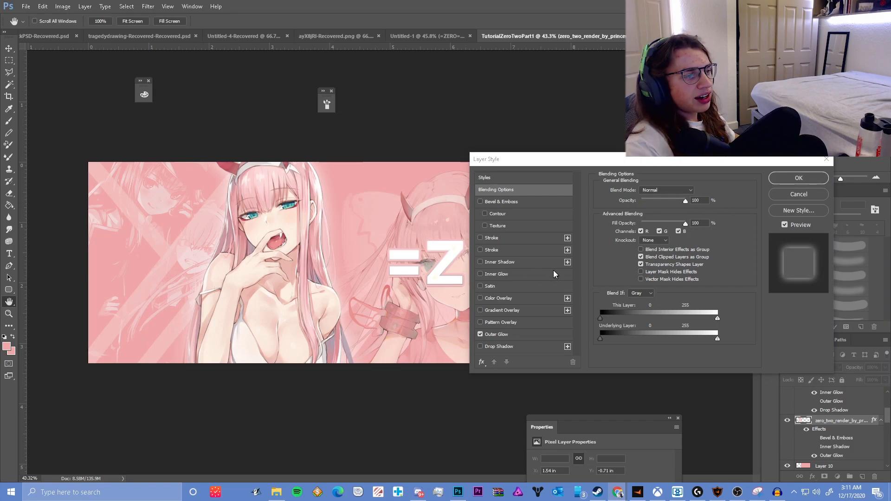
click(480, 263)
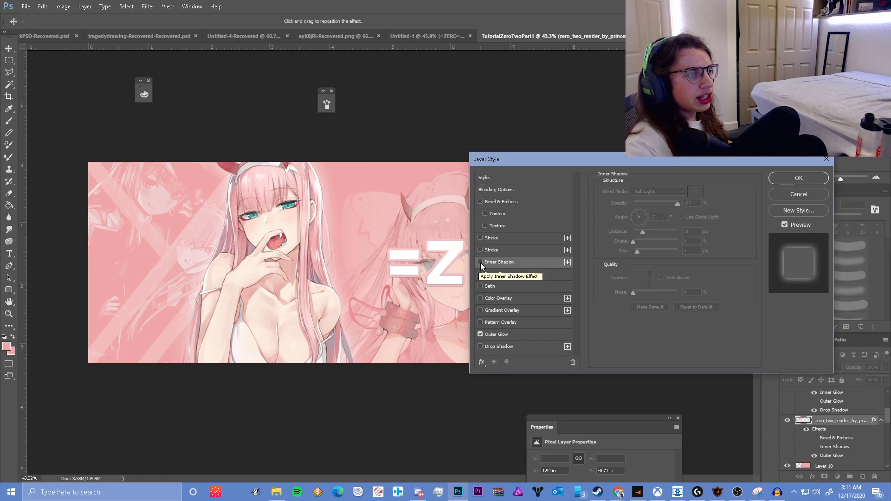
click(481, 263)
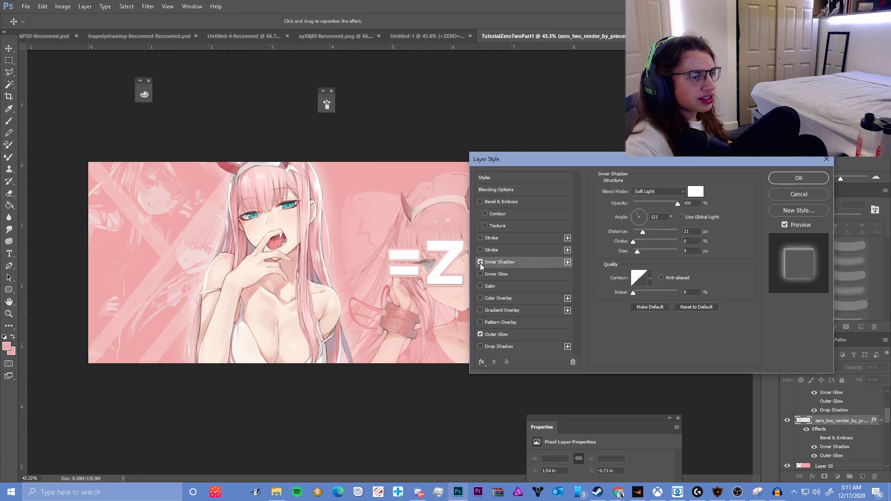
- Try black, red and purple as the front render's Inner Shadow colour, and return it to white
click(696, 190)
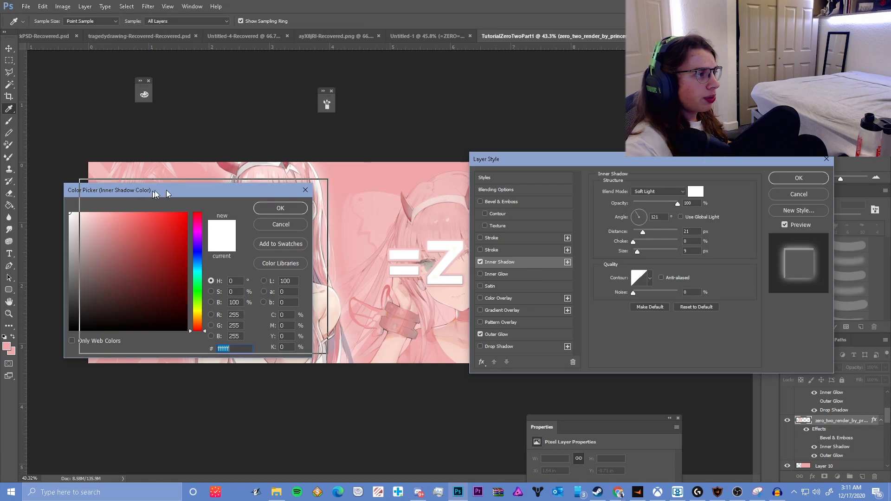
drag(144, 197, 508, 180)
click(433, 314)
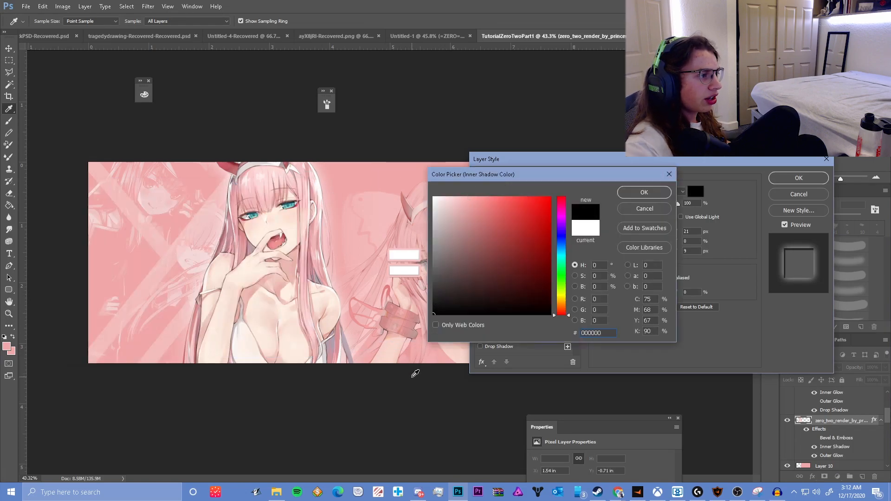
click(520, 251)
click(535, 233)
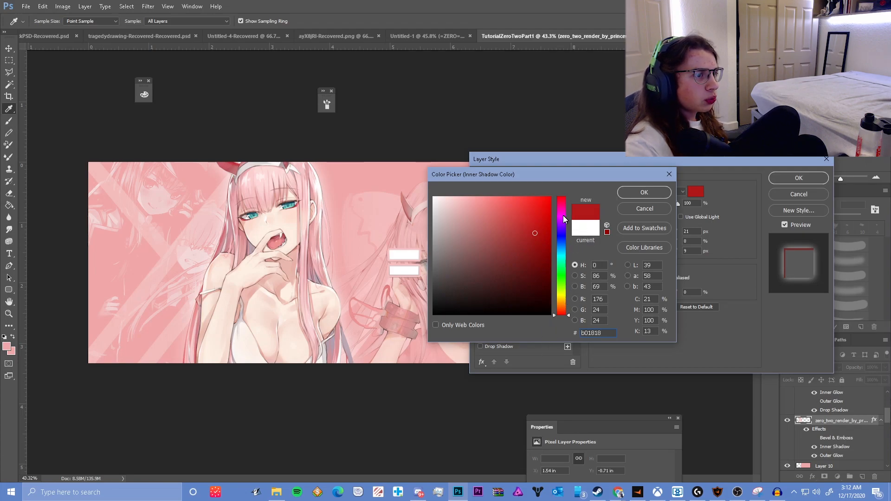
drag(565, 219, 564, 215)
click(527, 274)
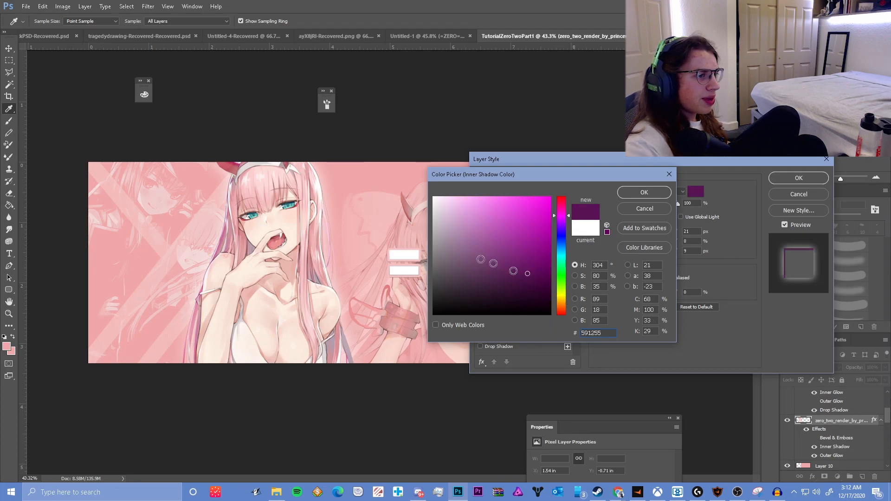
click(375, 174)
drag(464, 213, 433, 197)
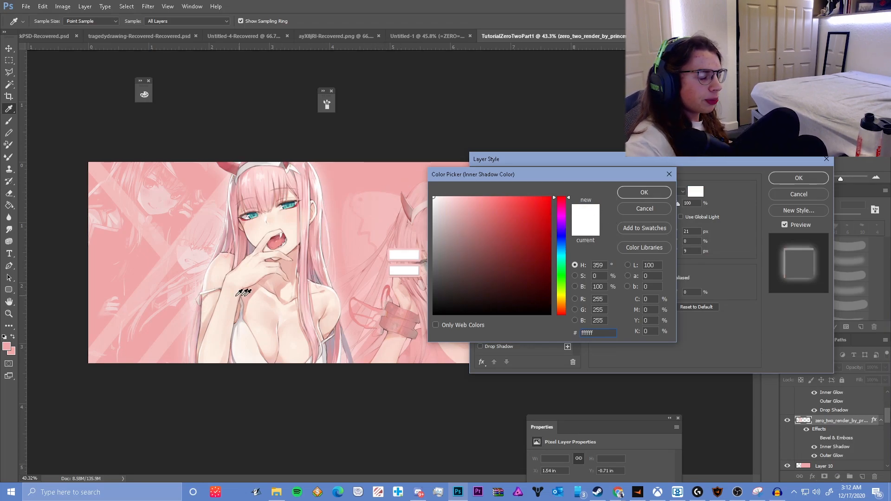
click(638, 196)
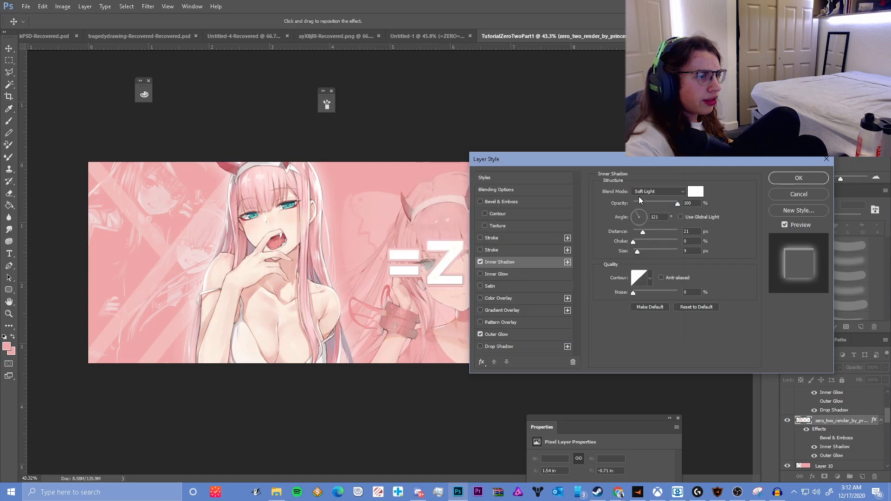
- Compare the front render with and without Bevel & Emboss, leave the effect enabled and apply the layer style
click(480, 201)
click(480, 201)
click(479, 201)
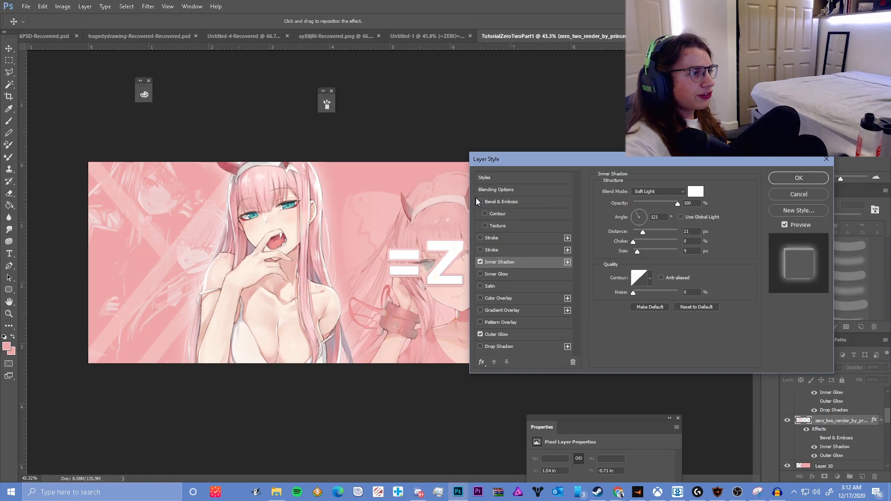
click(480, 202)
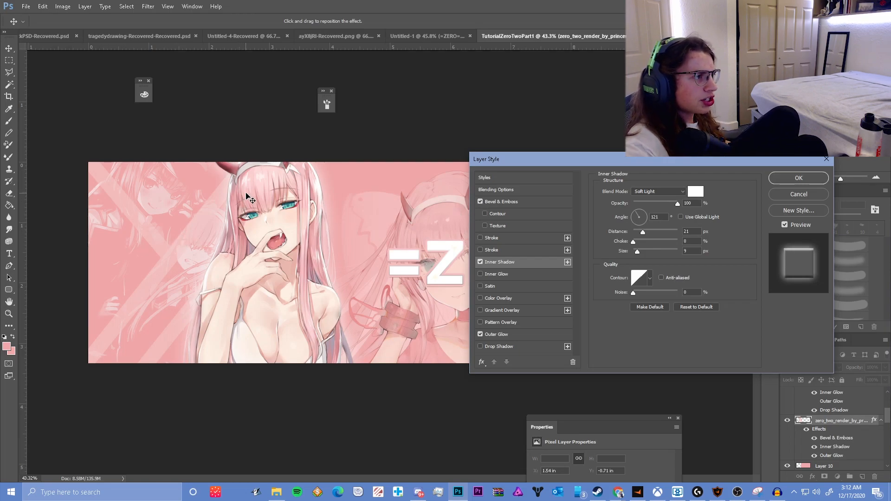
click(481, 200)
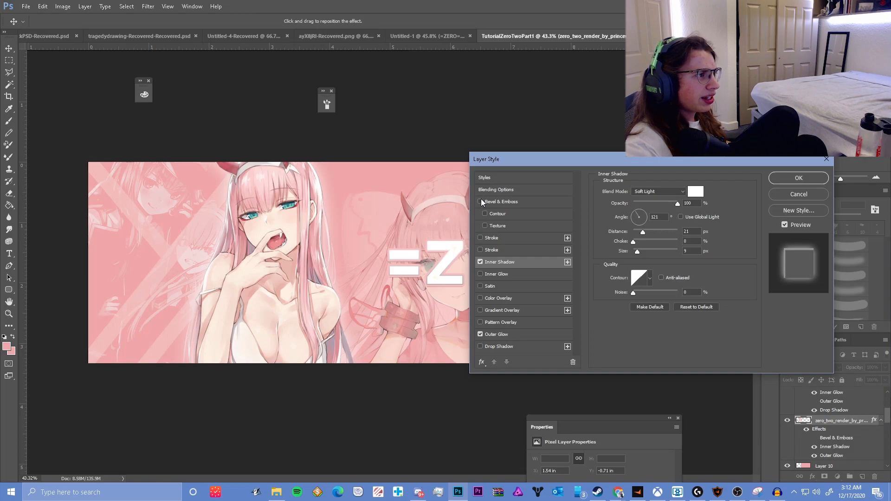
click(481, 200)
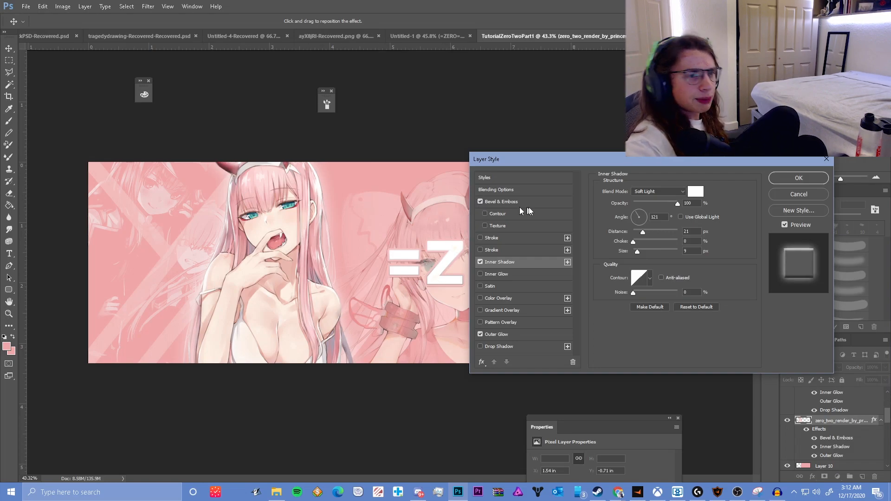
key(Return)
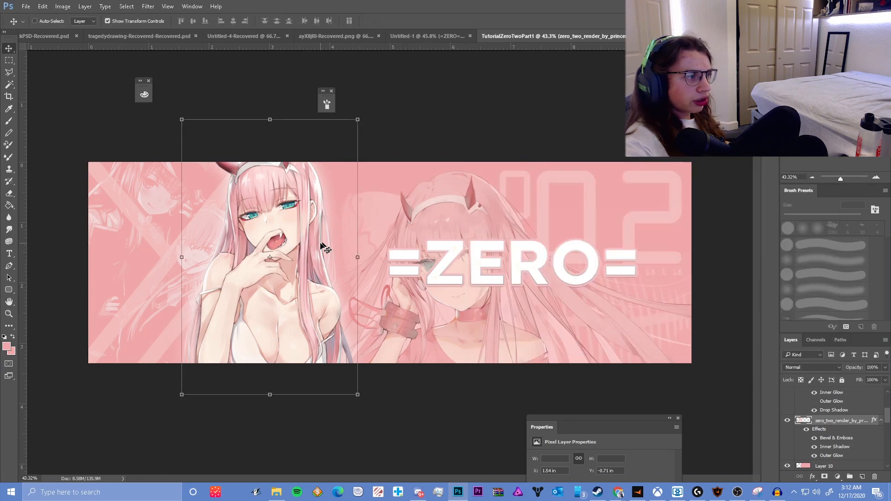
- Turn on layer Auto-Select, pick the =ZERO= text and enable its Outer Glow effect
click(37, 21)
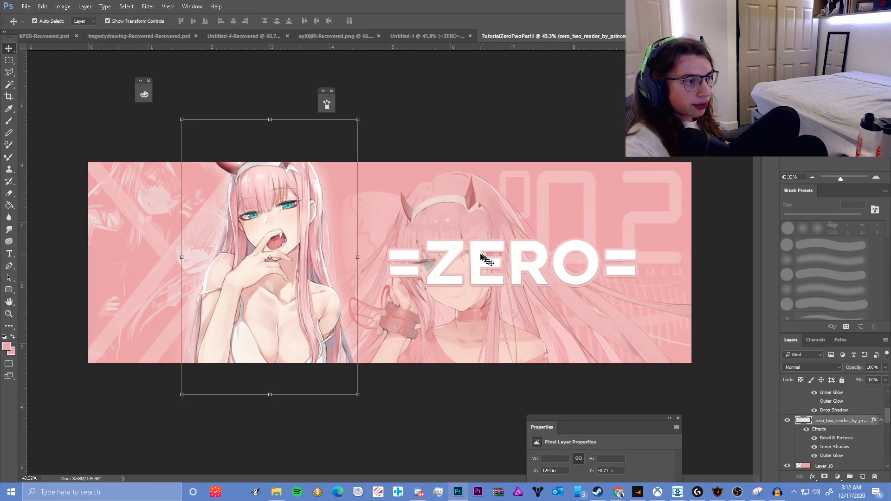
click(459, 249)
right_click(848, 394)
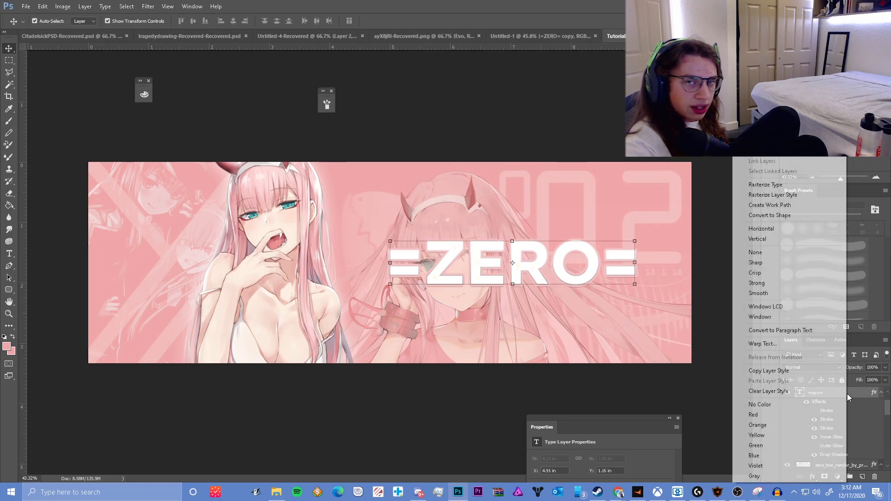
click(766, 29)
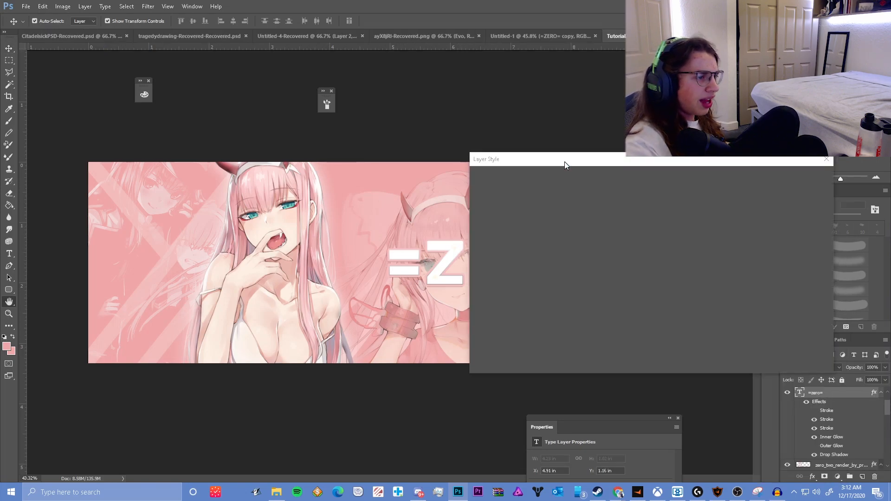
click(480, 347)
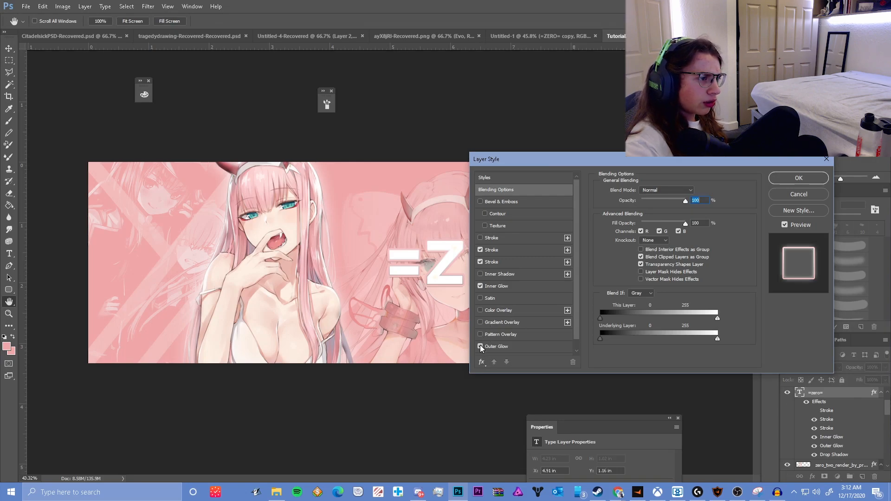
click(798, 179)
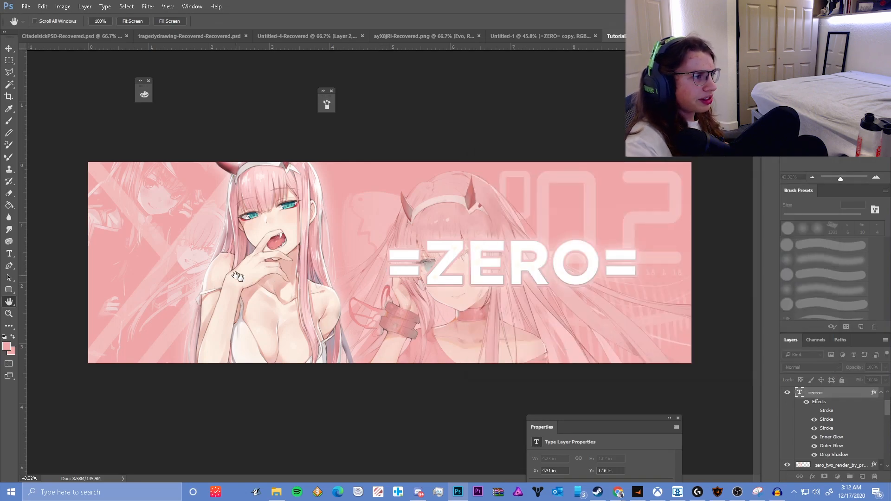
key(v)
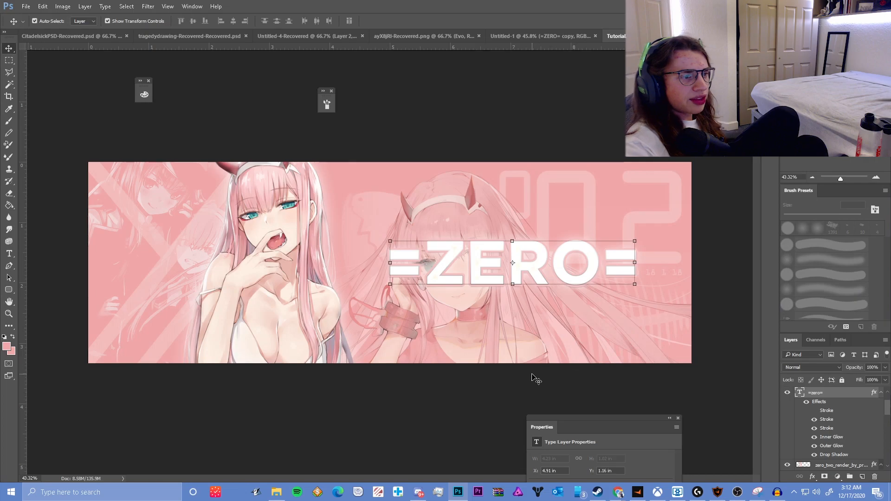
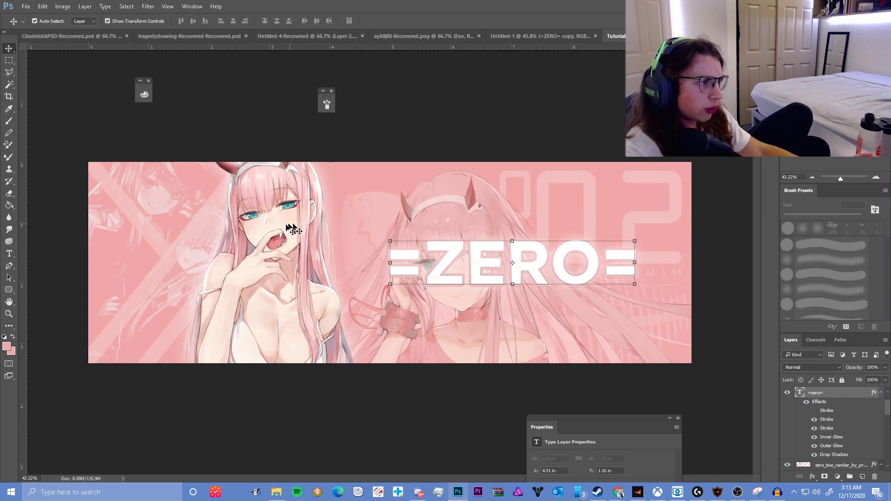
- Duplicate the hidden Group 1 copy stripes group, keeping the original hidden and making the duplicate visible
scroll(799, 423, down, 5)
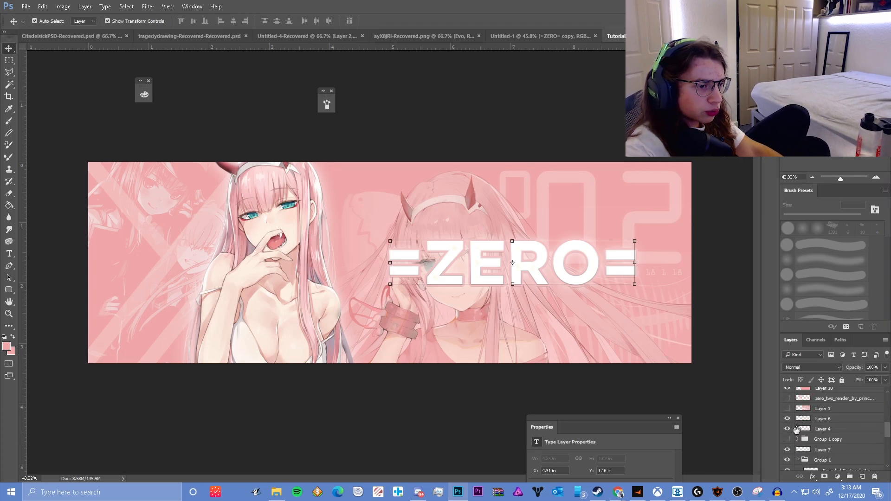
click(787, 440)
click(788, 440)
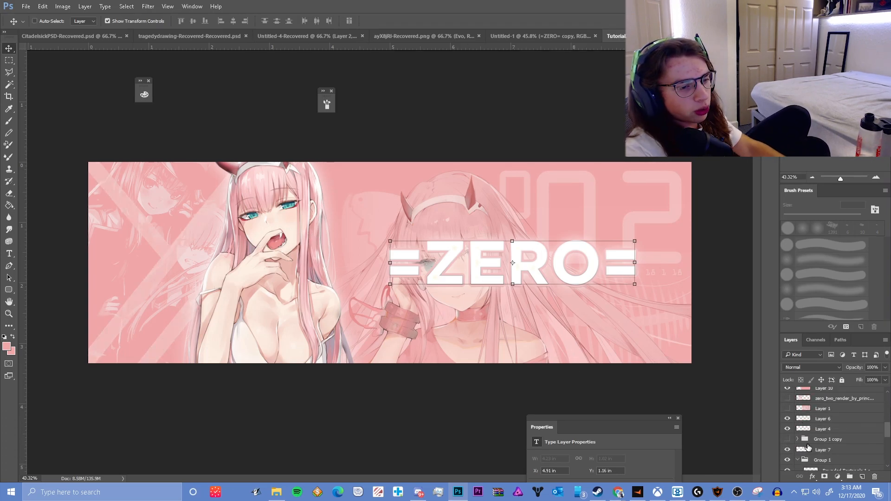
key(ctrl+z)
click(788, 450)
click(787, 439)
- Apply a white (ffffff) Color Overlay to the duplicated stripes group and lower the group's opacity to 84%
right_click(802, 440)
click(809, 147)
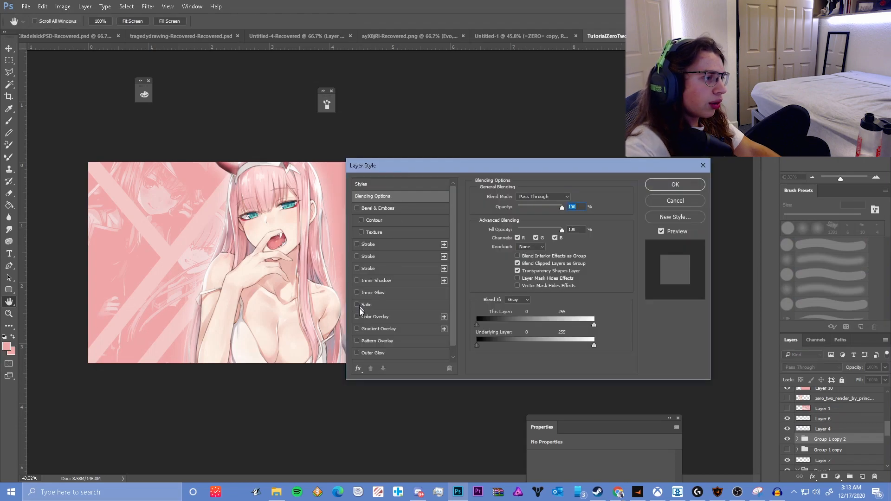
click(358, 317)
click(375, 319)
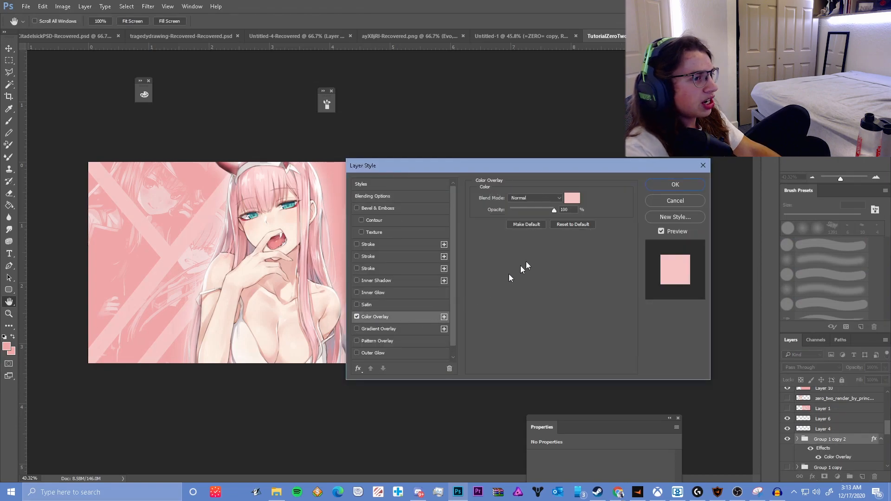
click(574, 201)
text(ffffff)
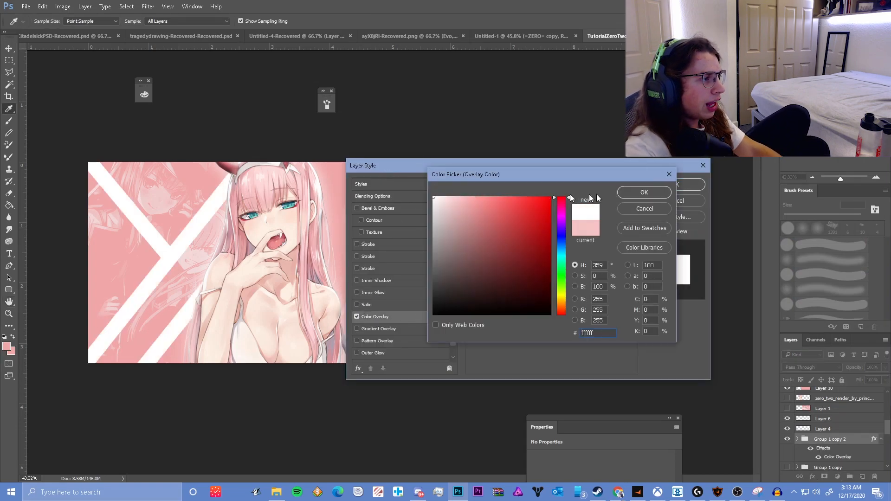
click(646, 193)
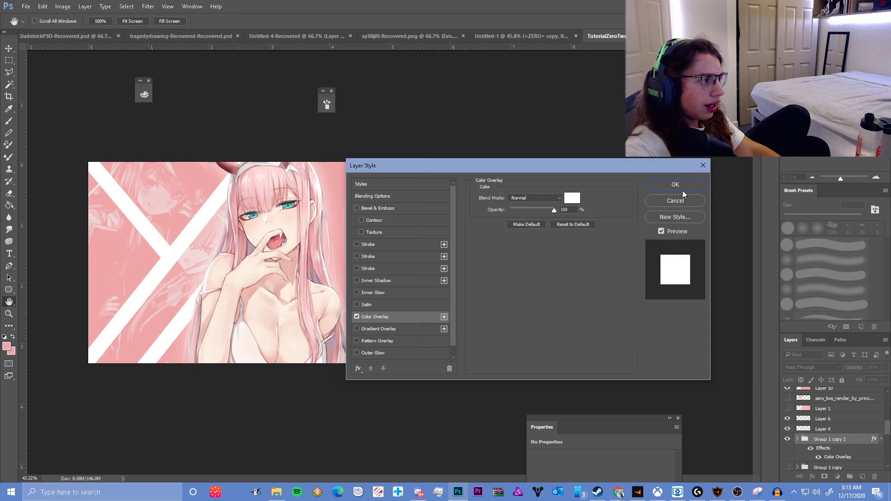
click(682, 191)
click(883, 368)
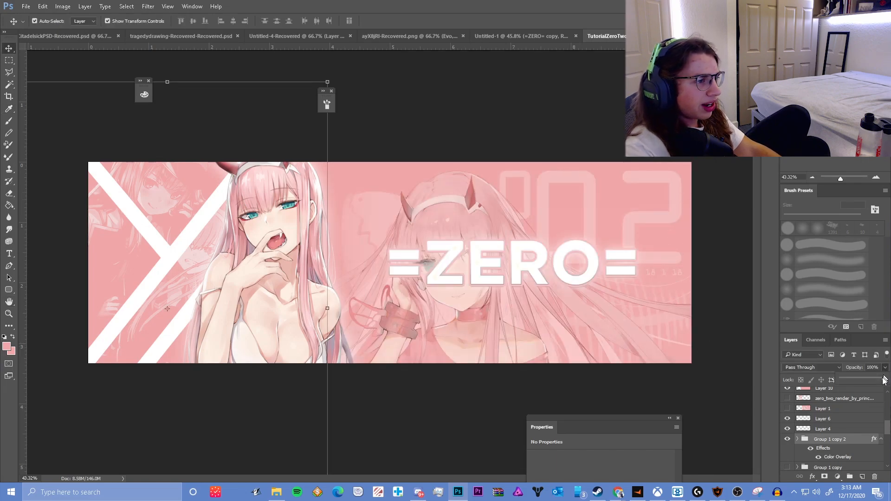
drag(884, 378, 870, 379)
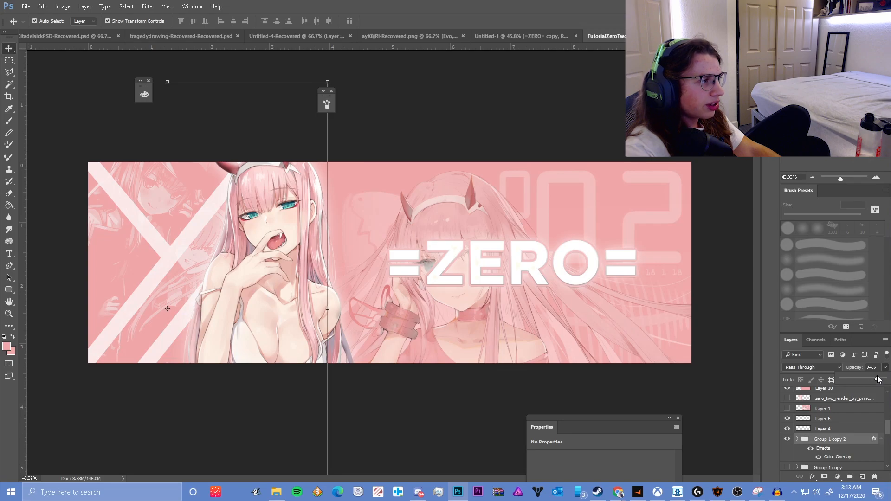
- Enable the Outer Glow on the duplicated stripes group, set the group's opacity to 75%, and deselect it
right_click(824, 440)
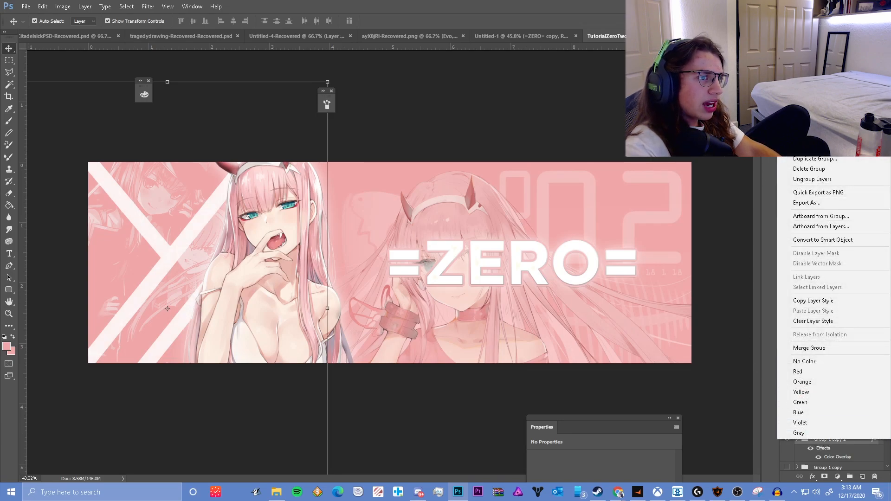
click(811, 122)
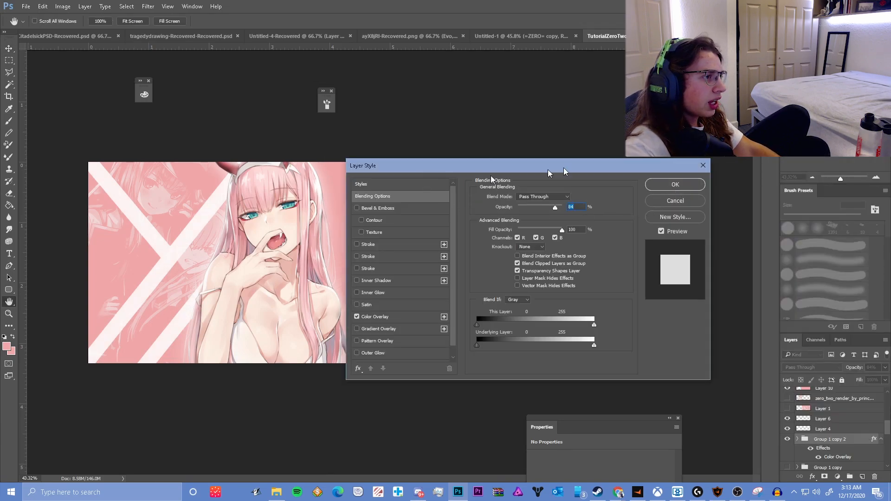
drag(575, 168, 651, 164)
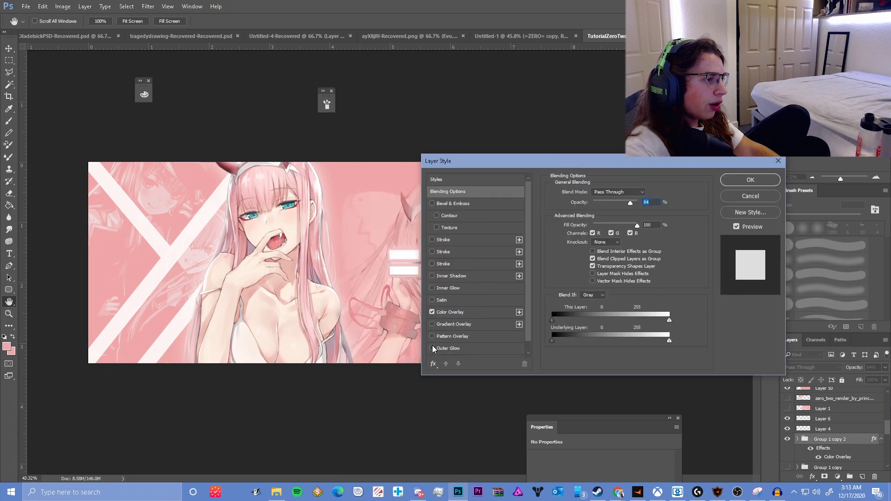
click(432, 349)
click(440, 351)
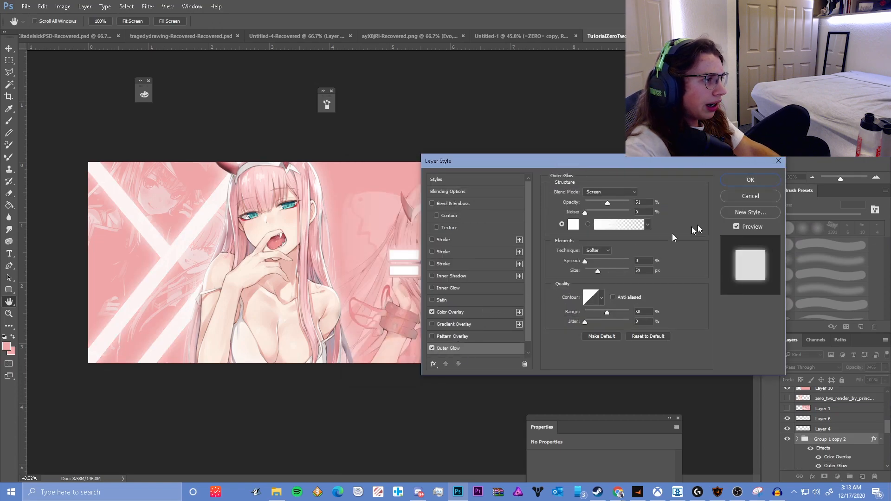
click(748, 181)
click(883, 368)
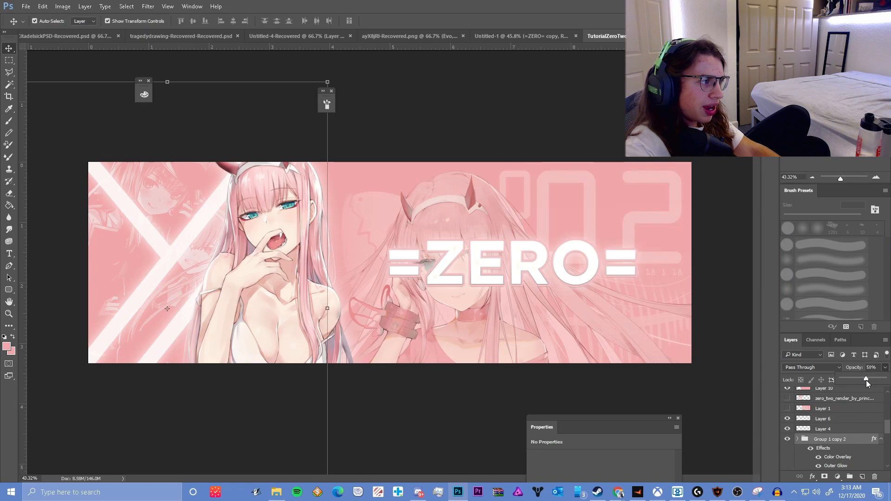
drag(879, 379, 871, 380)
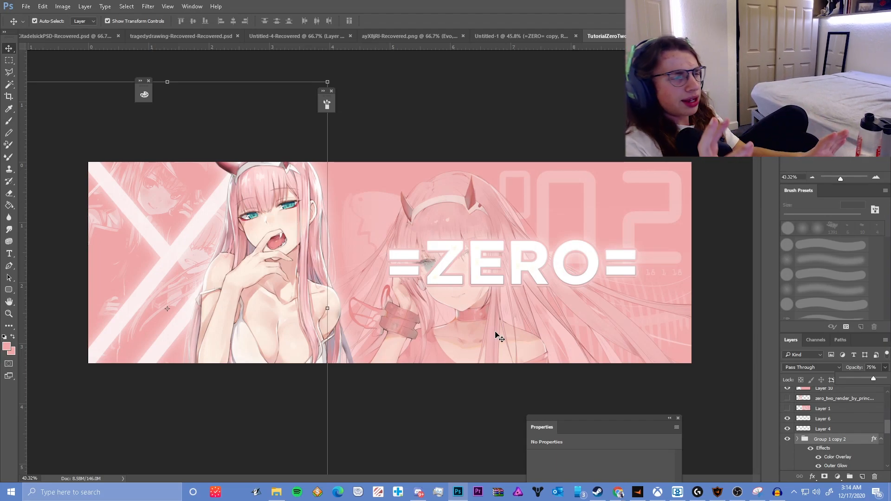
click(721, 370)
- Add a new layer above Layer 9 and sample a light pink (f3bdbd) from the 02 numerals as the foreground color
scroll(836, 422, up, 3)
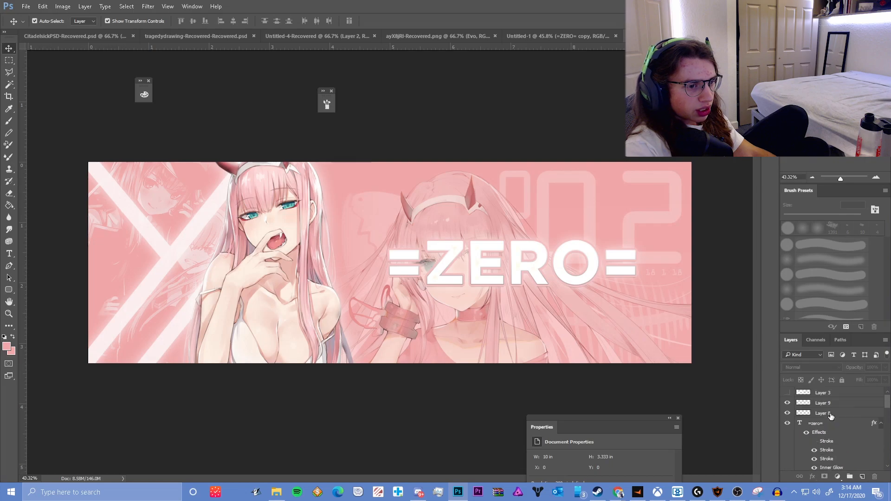
click(829, 407)
click(862, 477)
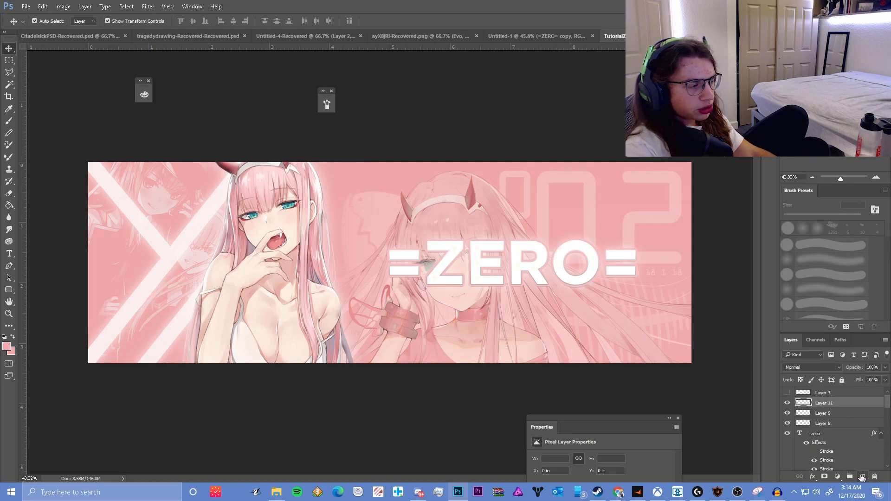
click(8, 290)
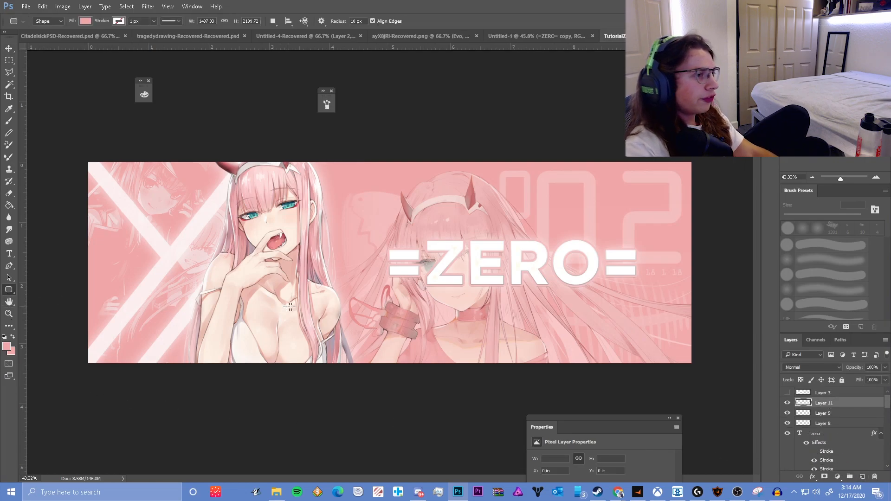
key(i)
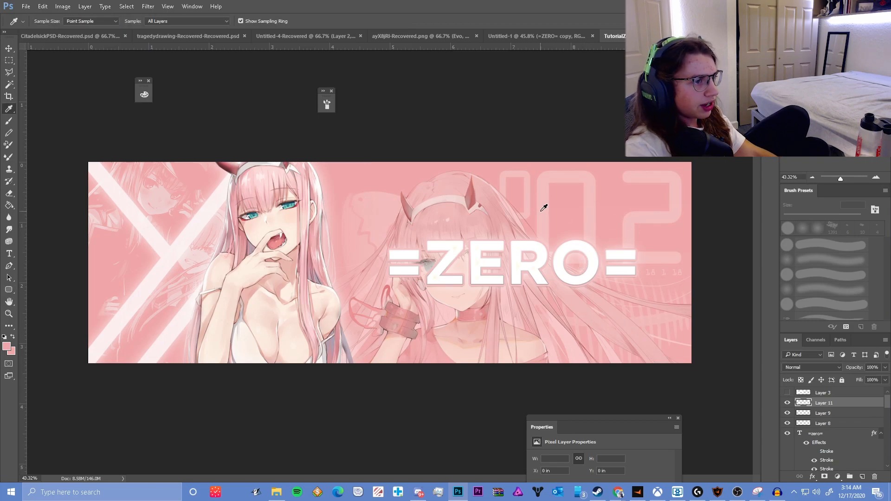
click(547, 190)
click(547, 190)
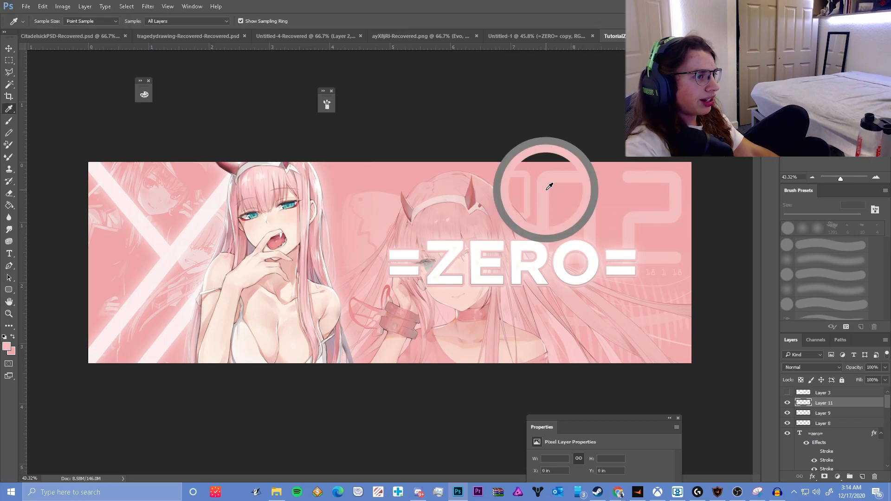
click(357, 162)
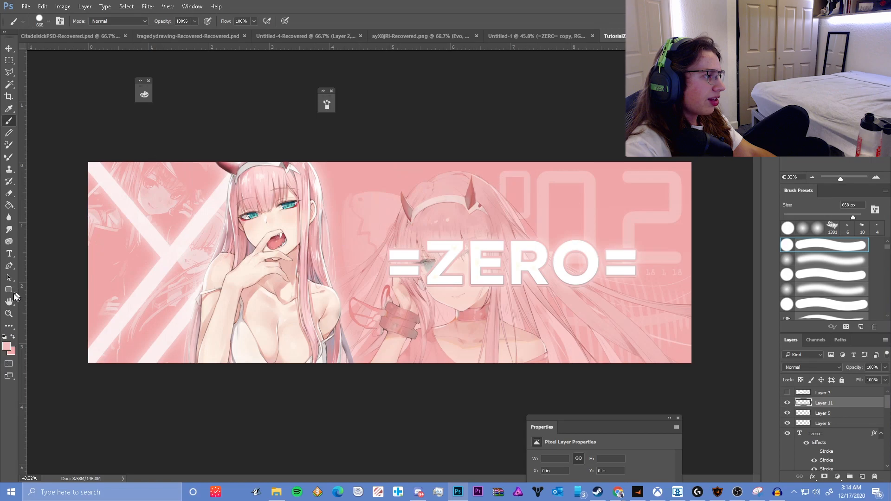
- Draw a light pink rounded rectangle about 188 x 56 px near the banner's top centre and duplicate it to the bottom edge below the =ZERO= text
click(8, 289)
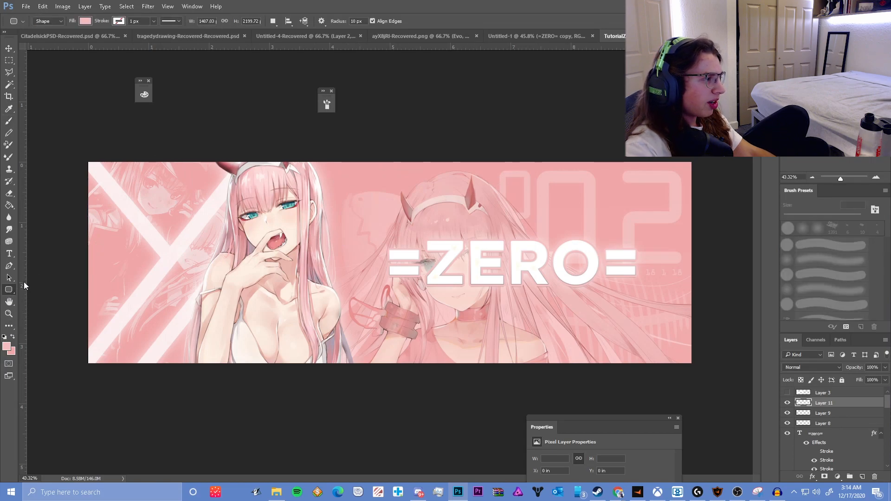
drag(373, 173, 567, 357)
key(v)
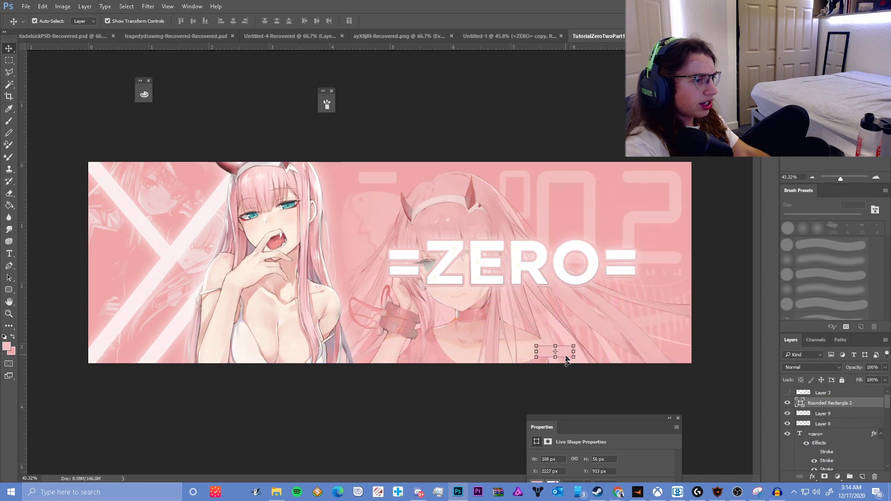
key(ctrl+j)
click(570, 408)
scroll(615, 294, down, 4)
scroll(617, 287, up, 5)
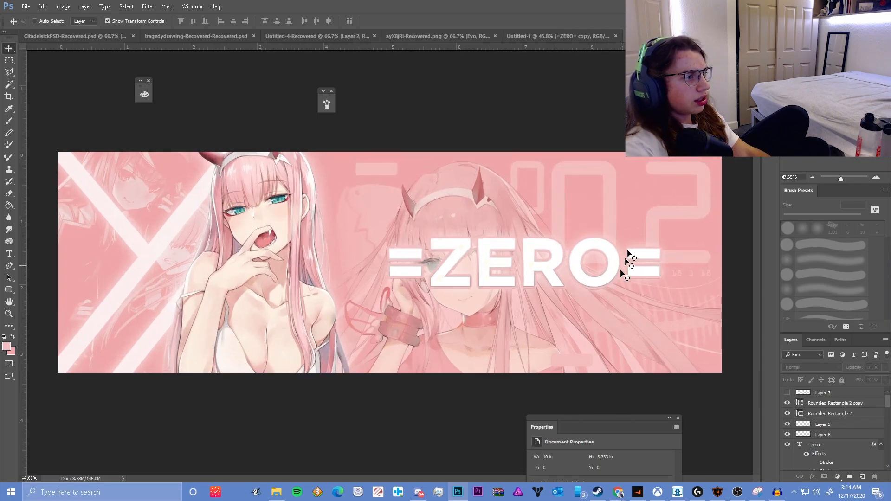
- Compare with the Untitled-1 reference banner, then flatten the upper rounded rectangle to 73.21% height and the lower one to 82.14%
click(570, 36)
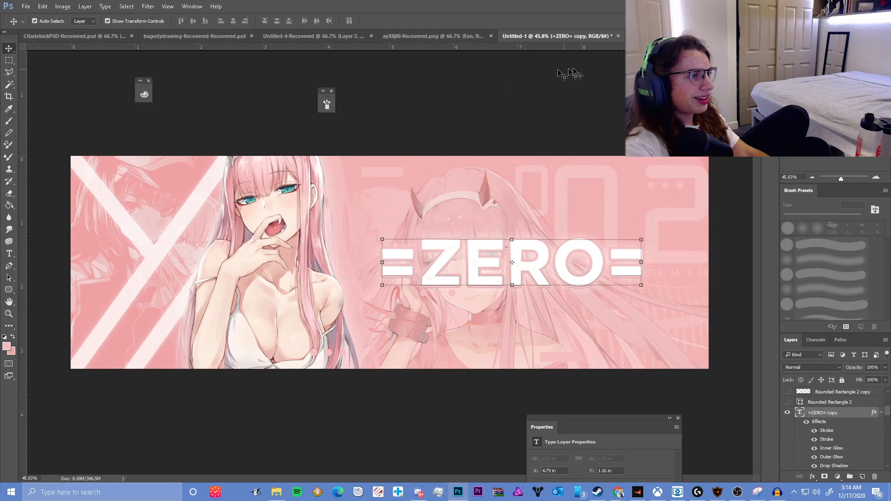
key(ctrl+Tab)
drag(379, 176, 378, 172)
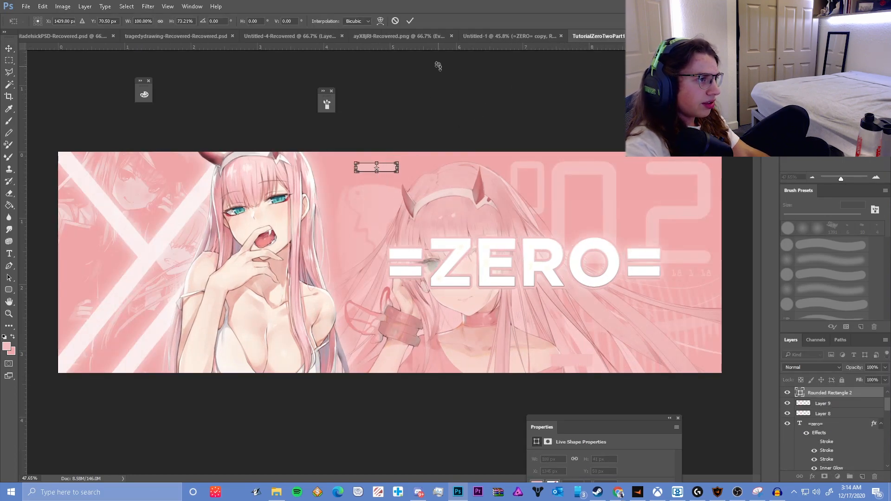
click(411, 21)
click(577, 364)
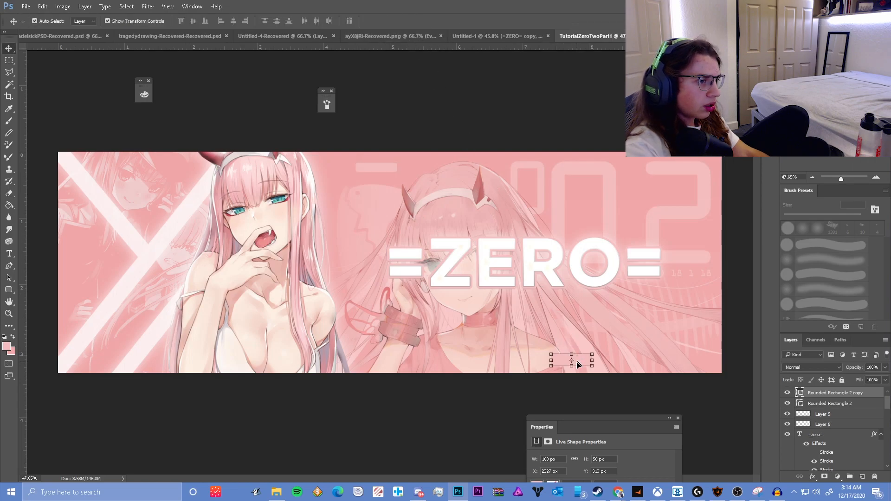
drag(571, 365, 572, 363)
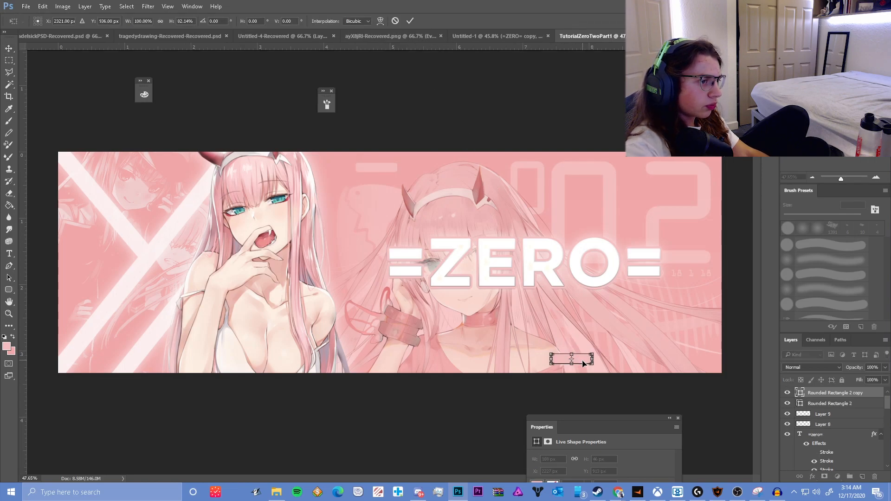
click(411, 20)
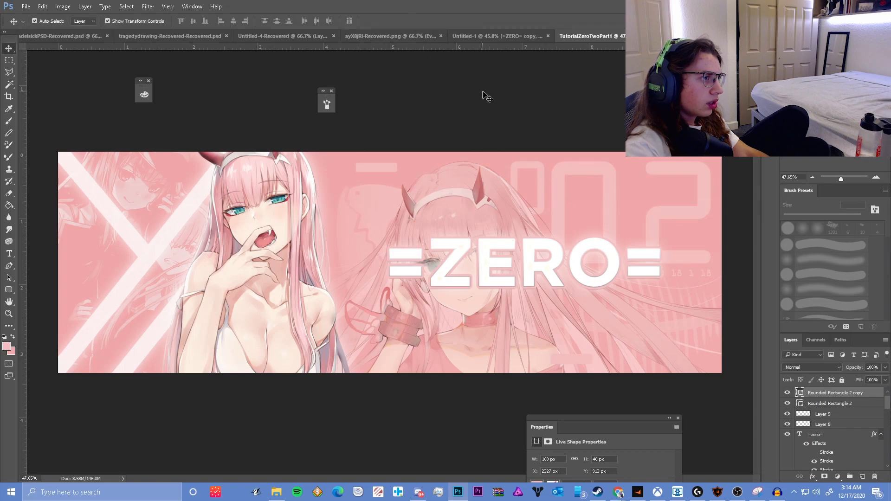
- On a new top layer, paint a single light pink dot about 31 px wide just below the Z of the =ZERO= text
scroll(508, 254, down, 2)
scroll(509, 254, up, 3)
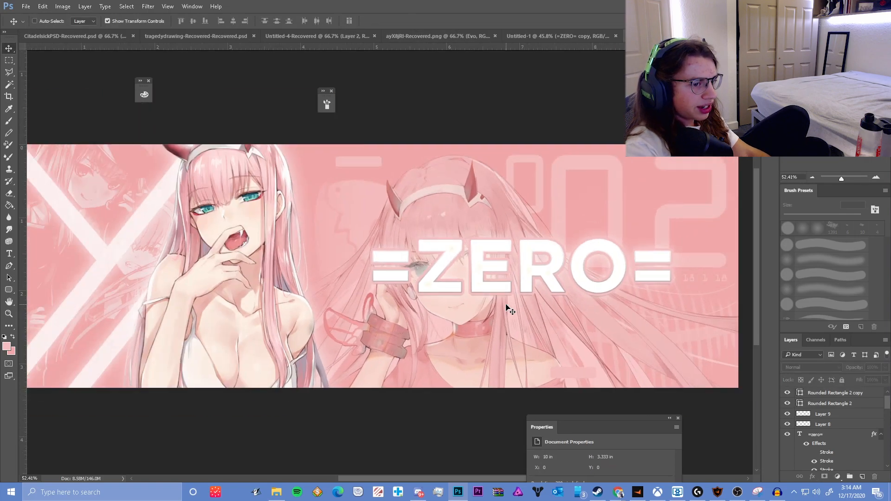
click(862, 476)
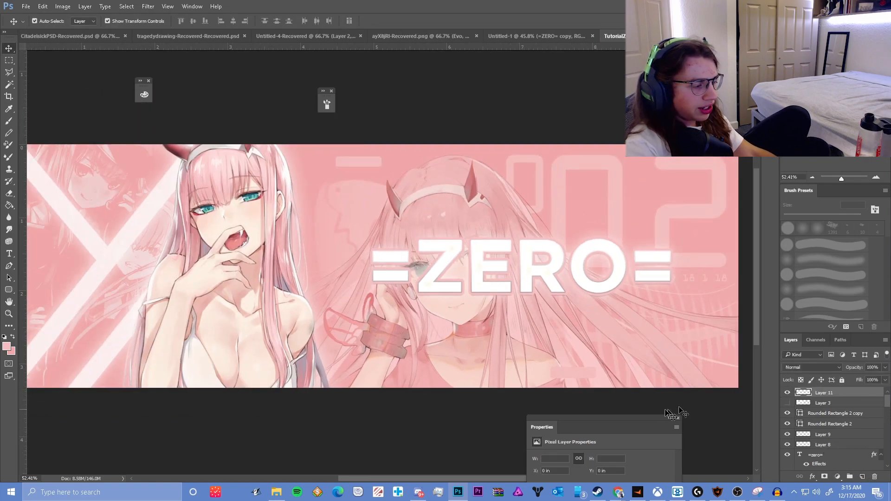
key(b)
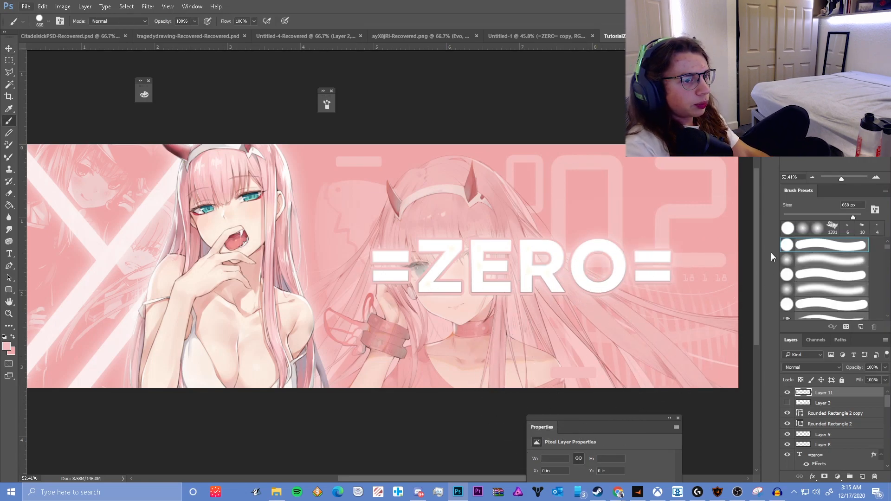
mouse_move(340, 254)
mouse_down()
mouse_move(216, 245)
mouse_move(225, 248)
mouse_up()
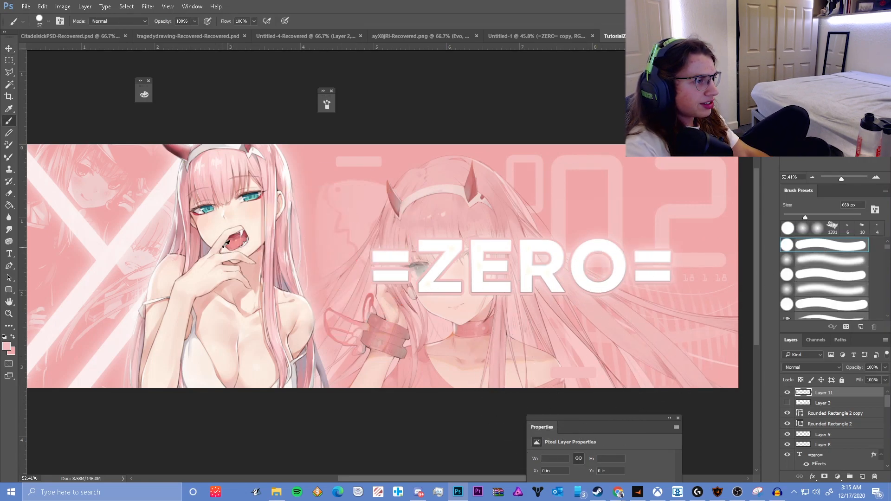
scroll(501, 329, up, 5)
scroll(367, 297, up, 5)
mouse_move(404, 271)
mouse_down()
mouse_move(408, 279)
mouse_move(390, 275)
mouse_up()
click(391, 278)
scroll(468, 278, up, 3)
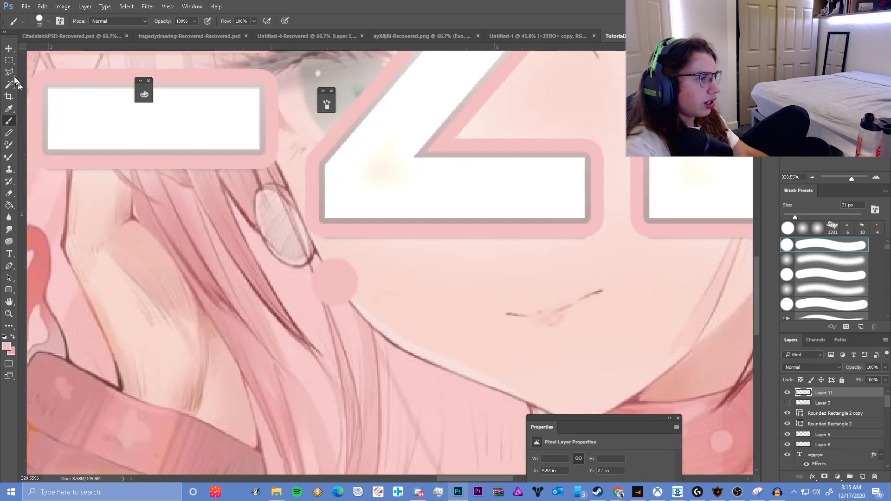
- Duplicate the pink dot twice to form an evenly spaced horizontal row and group the three dot layers
click(10, 48)
drag(338, 272, 566, 281)
scroll(478, 288, down, 5)
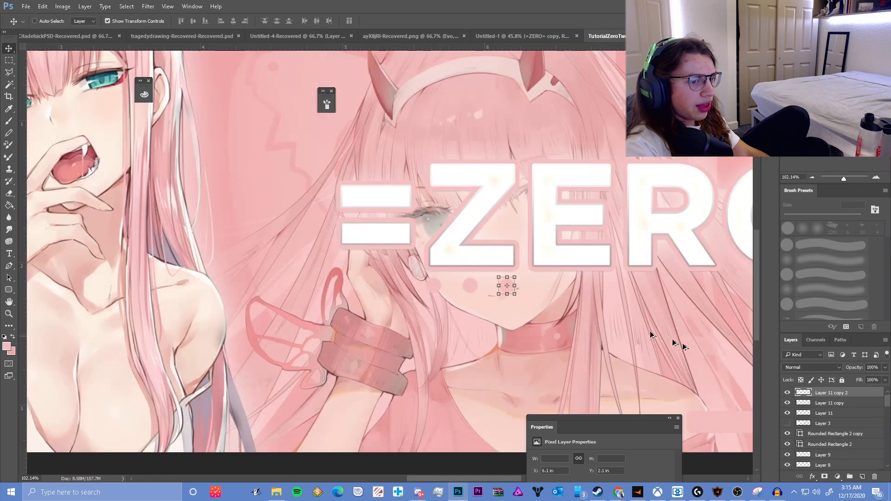
shift+click(831, 414)
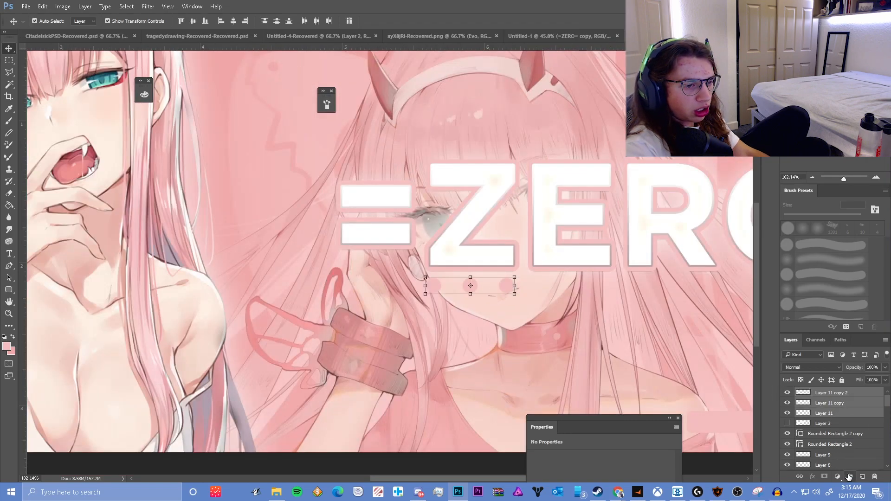
click(849, 477)
scroll(455, 281, down, 3)
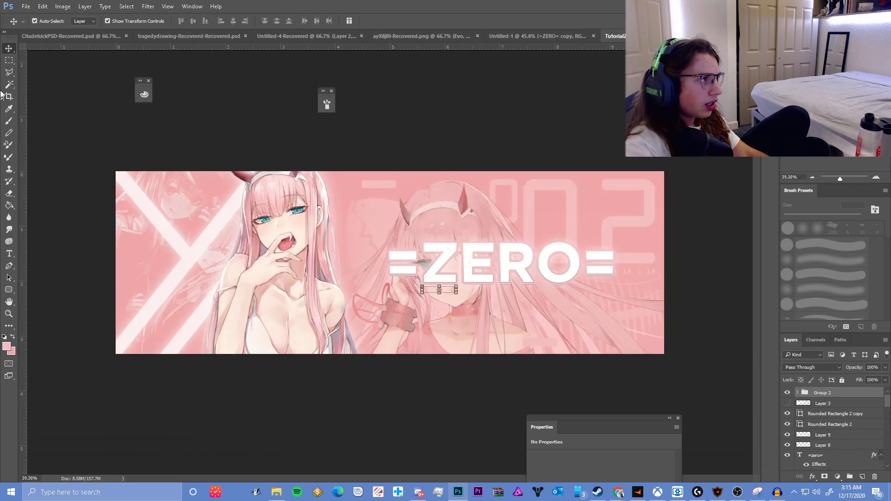
- Duplicate the three-dot group twice, placing one copy over the 2 at the banner's upper right and the other at the render's bottom edge
drag(448, 291, 353, 346)
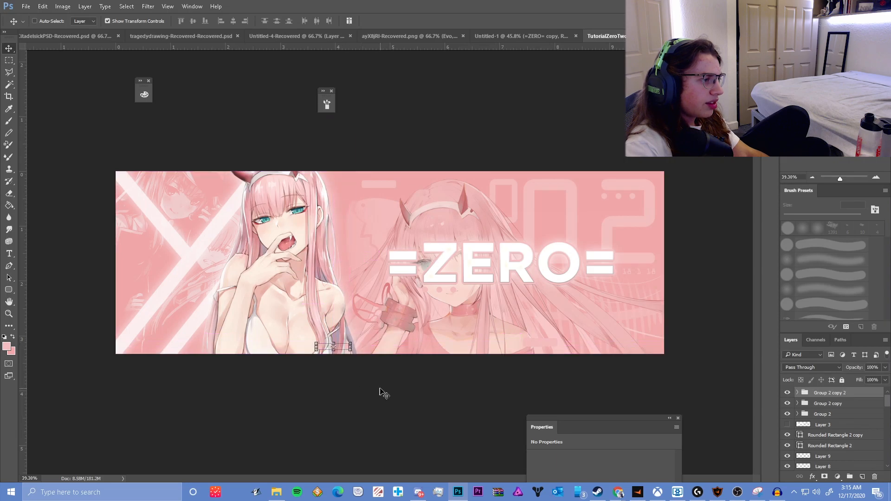
click(847, 426)
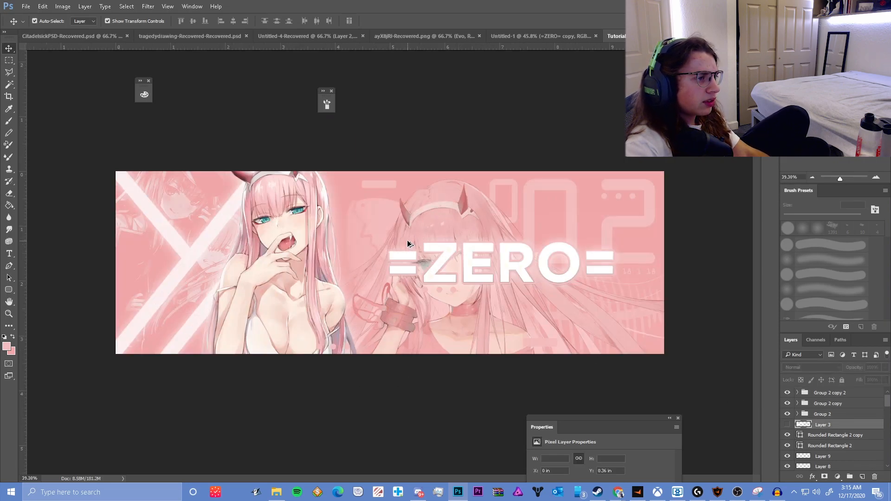
scroll(408, 240, up, 1)
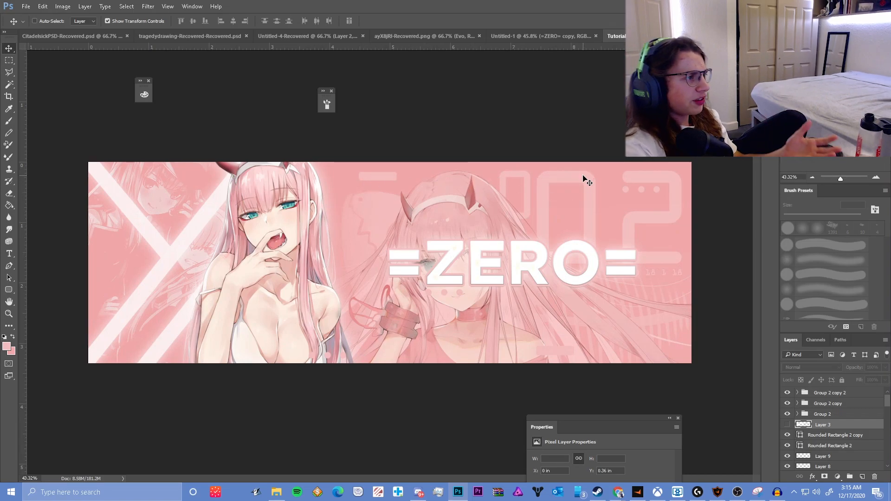
scroll(390, 264, up, 1)
scroll(831, 420, down, 5)
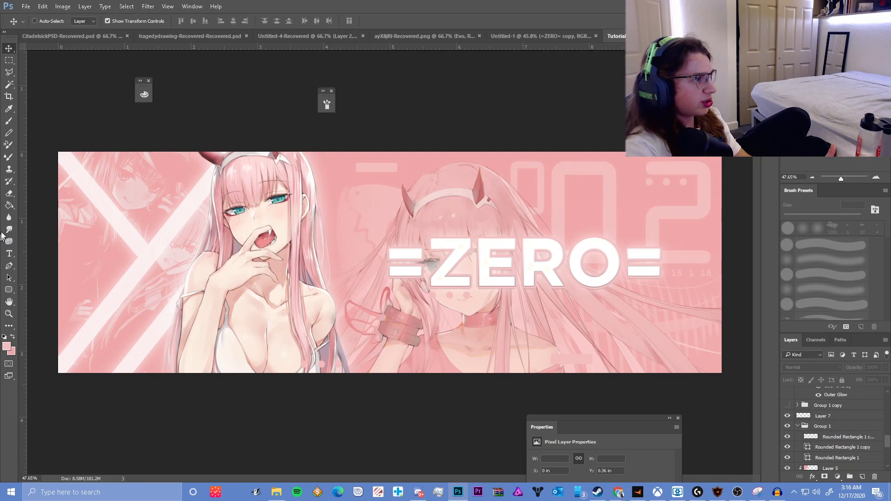
- Add a new layer above Layer 10, directly beneath the front render, and set the foreground color to white
click(36, 20)
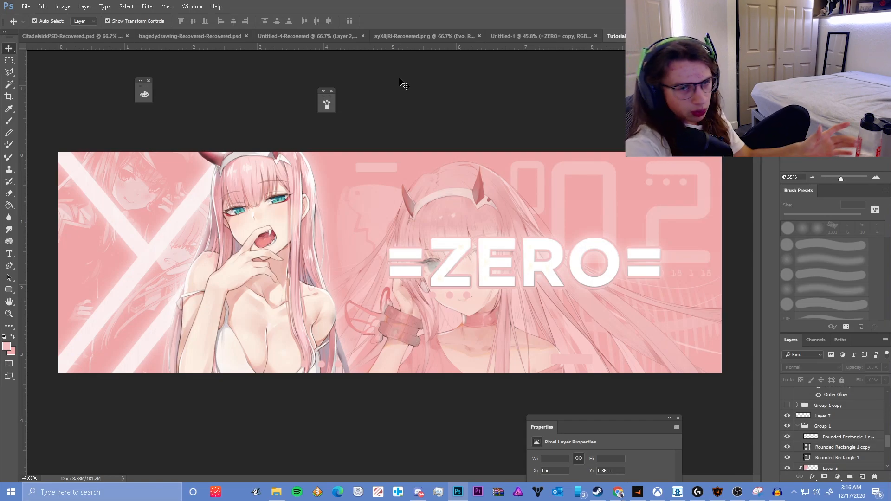
click(257, 256)
scroll(827, 425, up, 4)
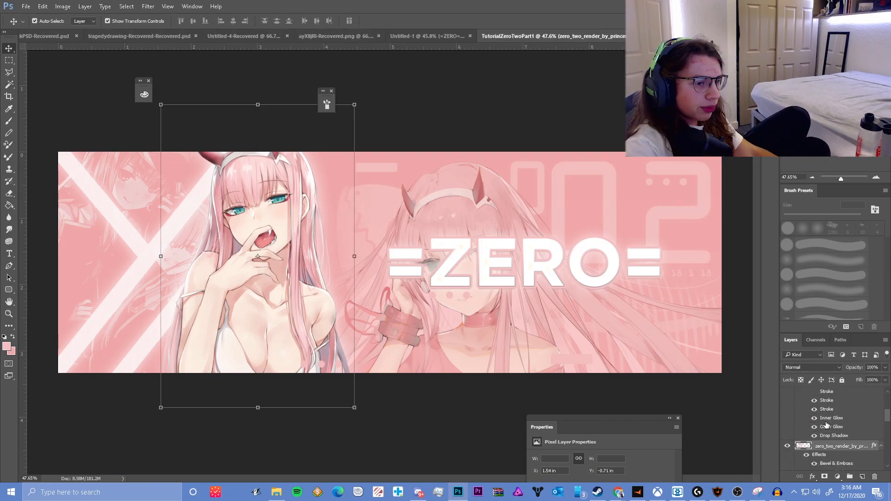
scroll(826, 422, down, 3)
click(862, 477)
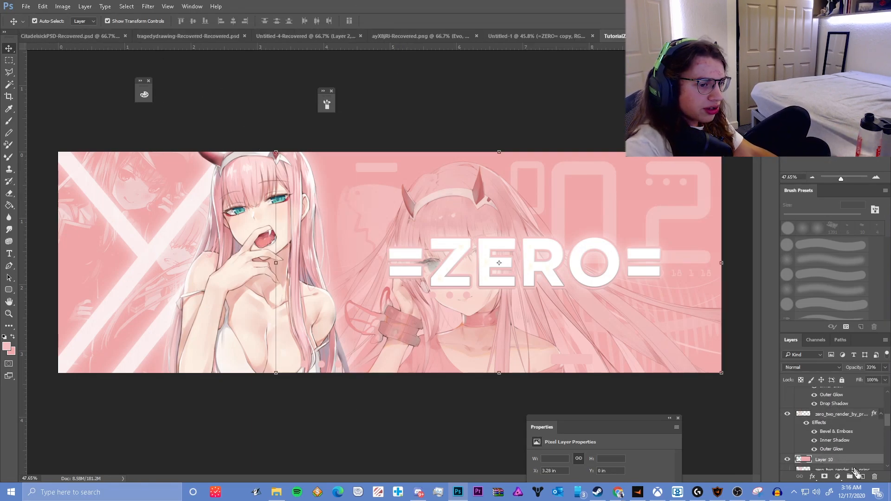
click(6, 348)
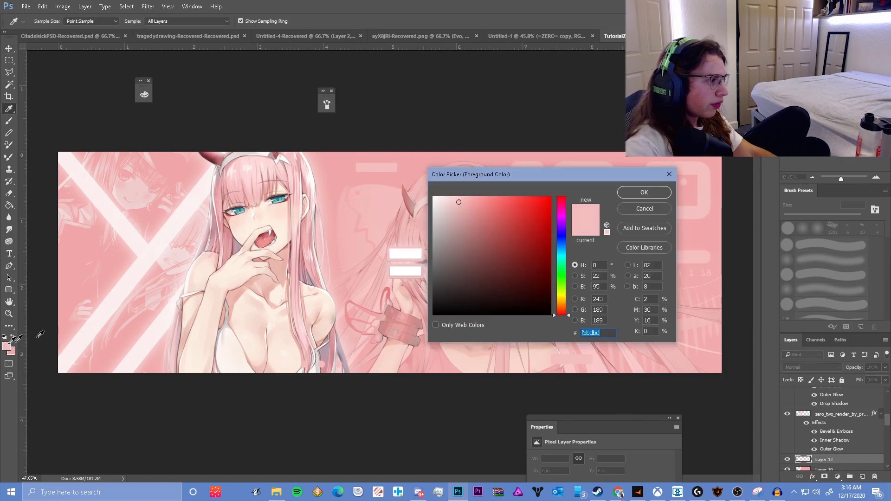
drag(489, 217, 360, 151)
click(652, 194)
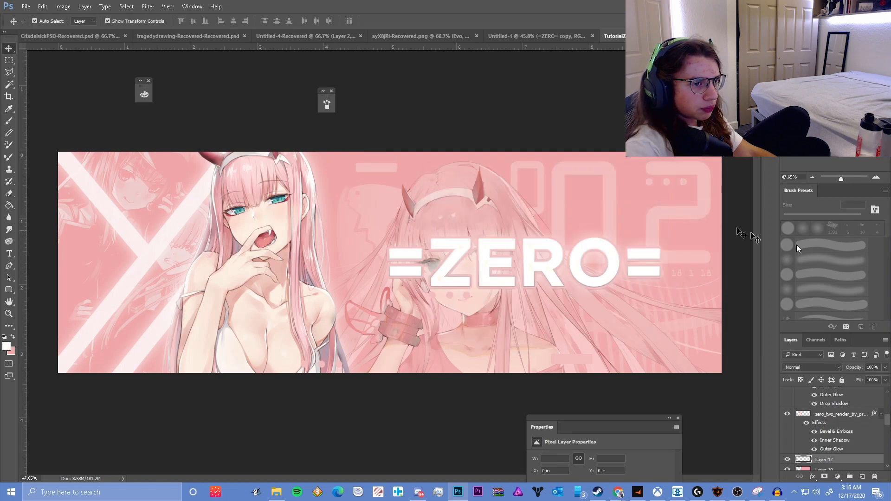
- Cover the whole banner with white on the new layer using a 3142 px brush
key(b)
mouse_move(139, 262)
mouse_down()
mouse_move(340, 241)
mouse_move(486, 241)
mouse_up()
drag(203, 292, 761, 283)
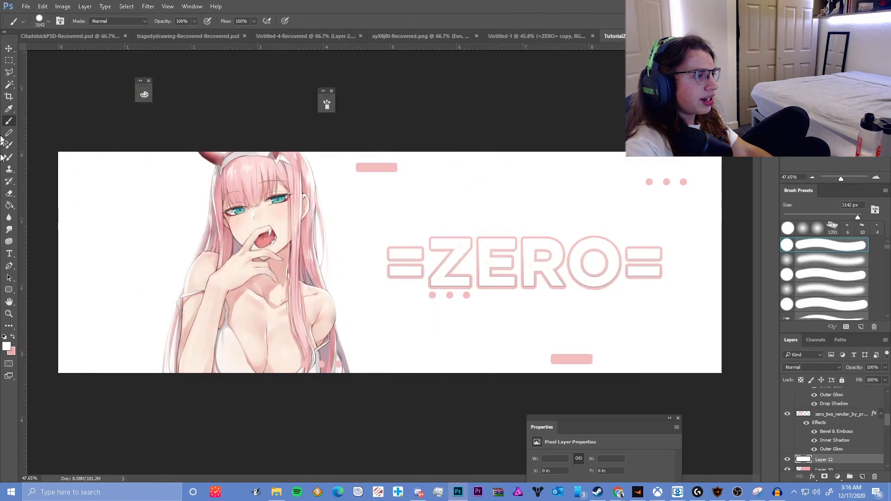
- Set the white layer's blend mode to Dissolve
click(9, 49)
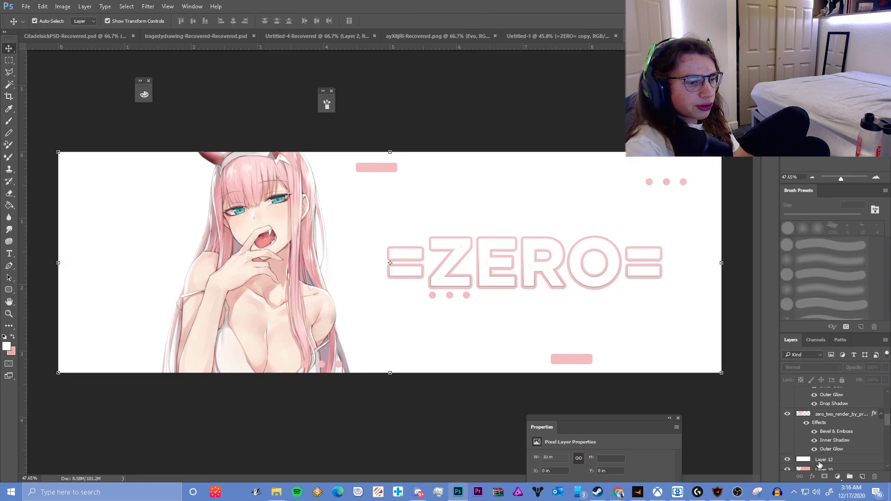
click(808, 369)
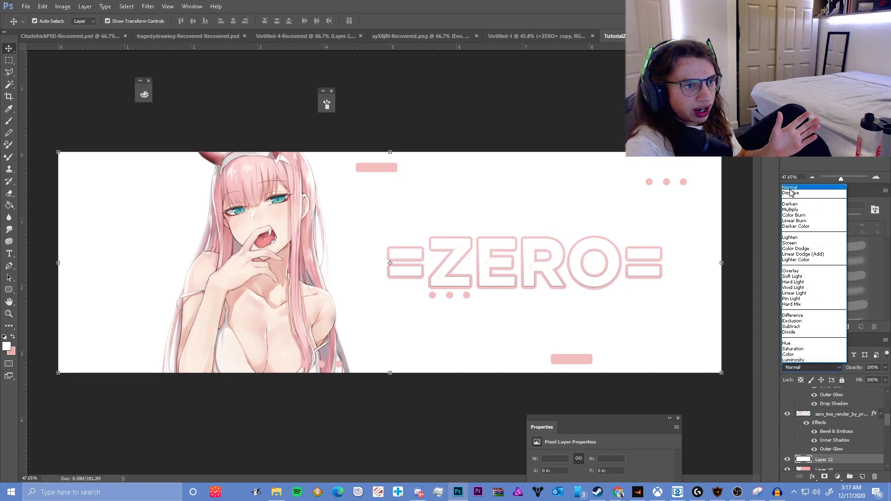
click(791, 193)
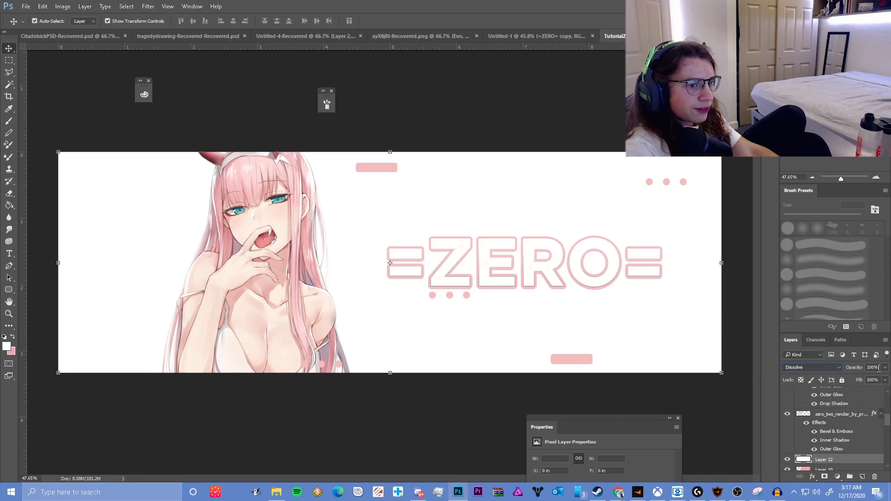
- Set the Dissolve layer's opacity to 2% and its fill to 3%, and inspect the speckle texture up close
text(2)
click(885, 381)
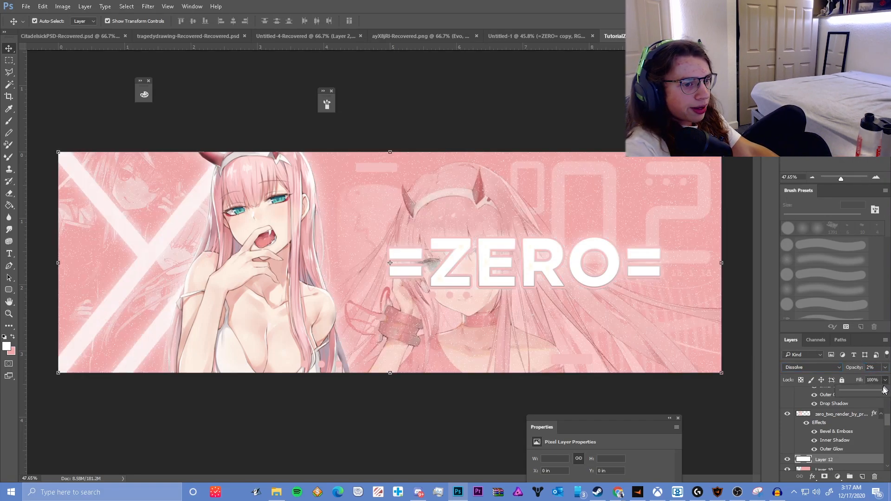
click(877, 379)
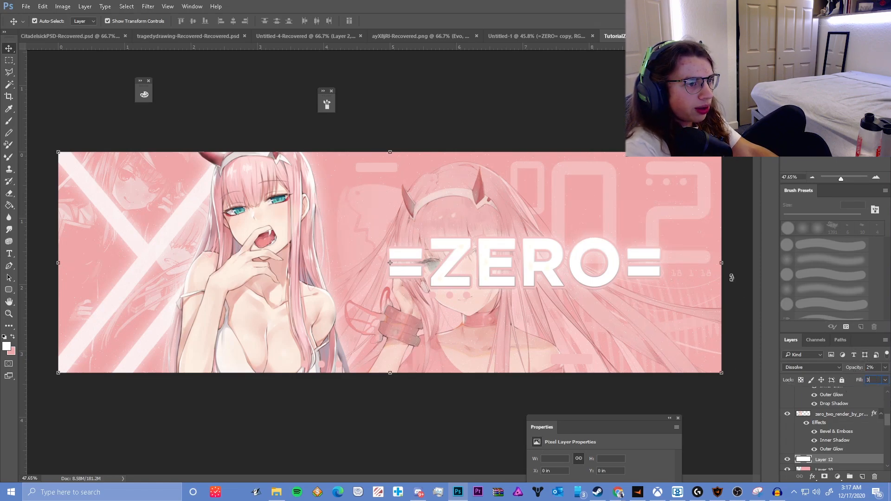
click(742, 314)
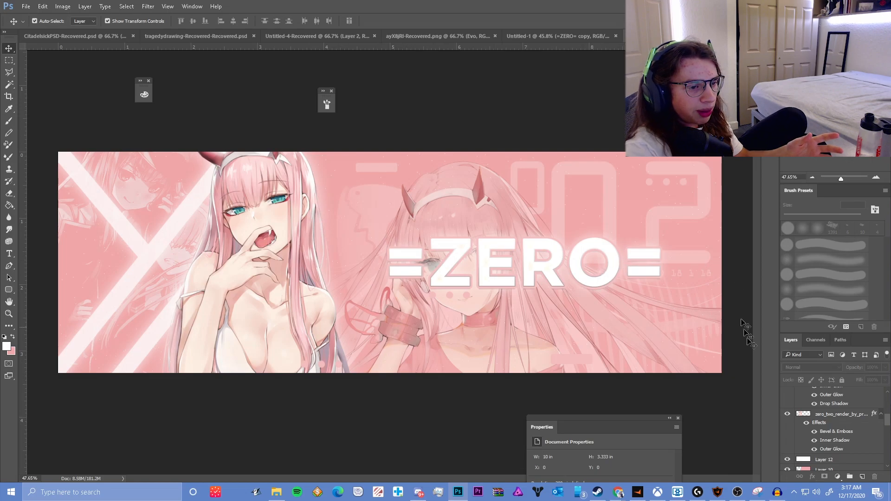
click(844, 458)
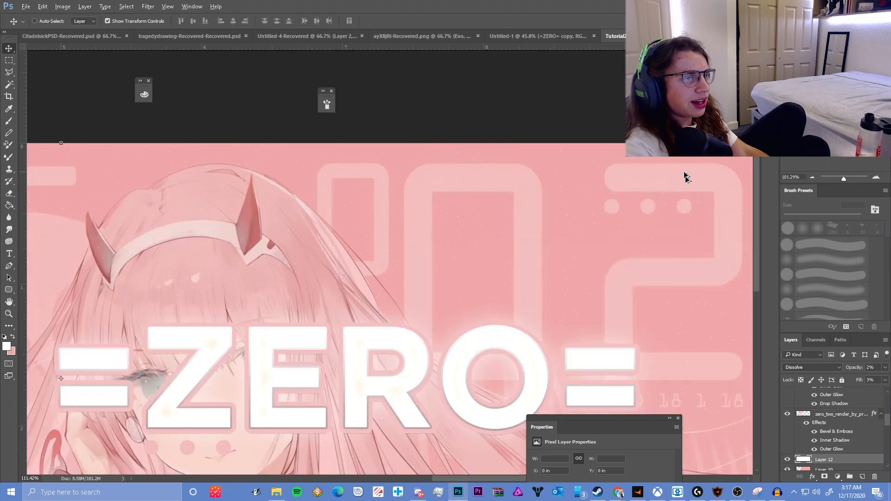
scroll(685, 165, up, 4)
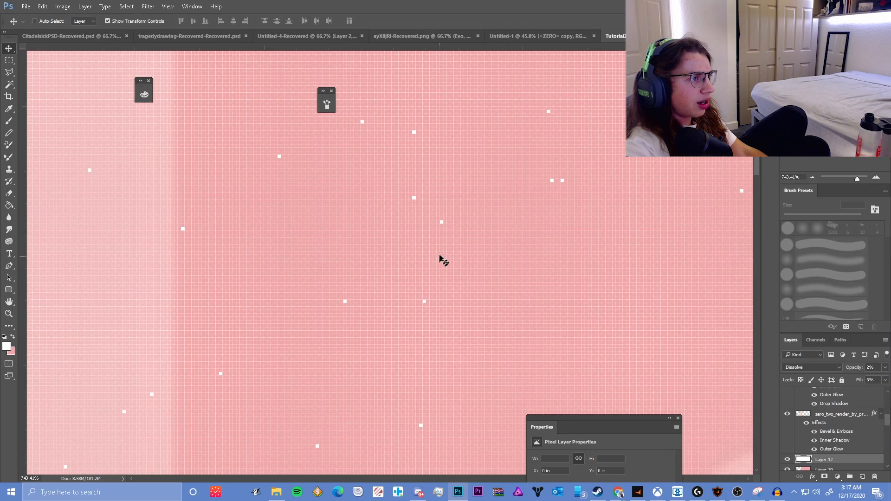
scroll(412, 163, down, 5)
scroll(311, 244, up, 1)
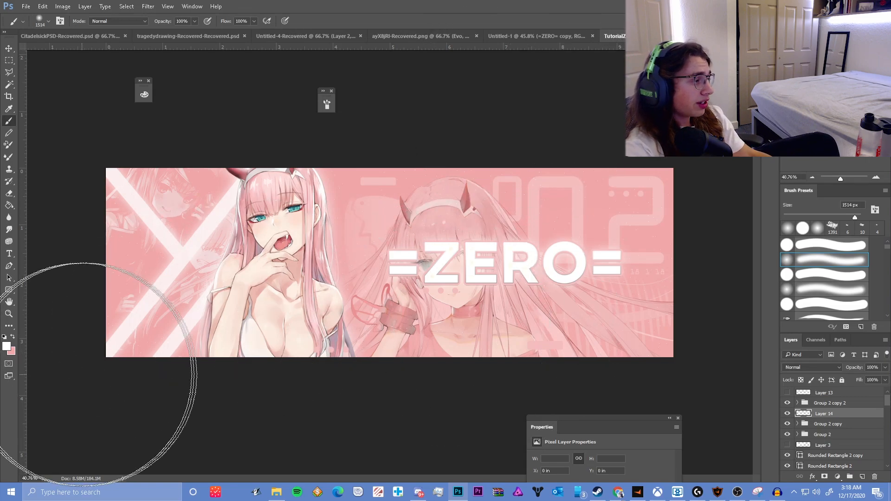
- Move Layer 14 above Group 2 copy 2 in the layer stack
scroll(340, 300, down, 3)
scroll(340, 301, up, 1)
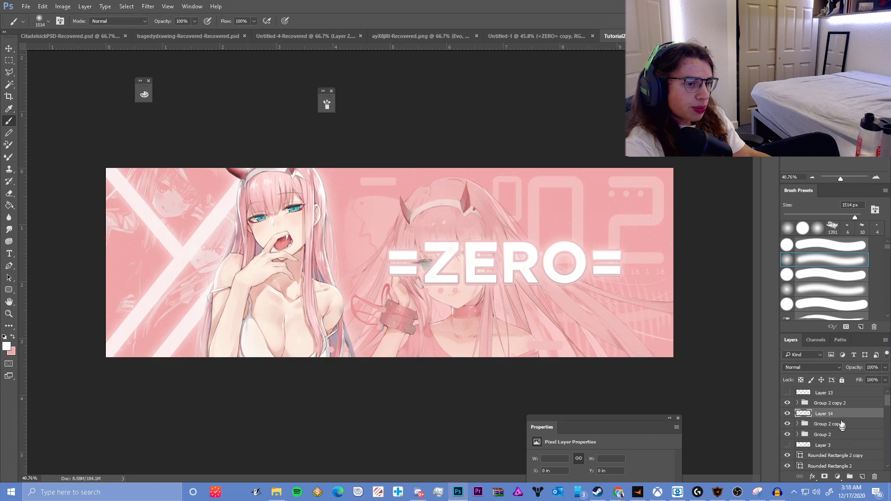
drag(833, 412, 826, 398)
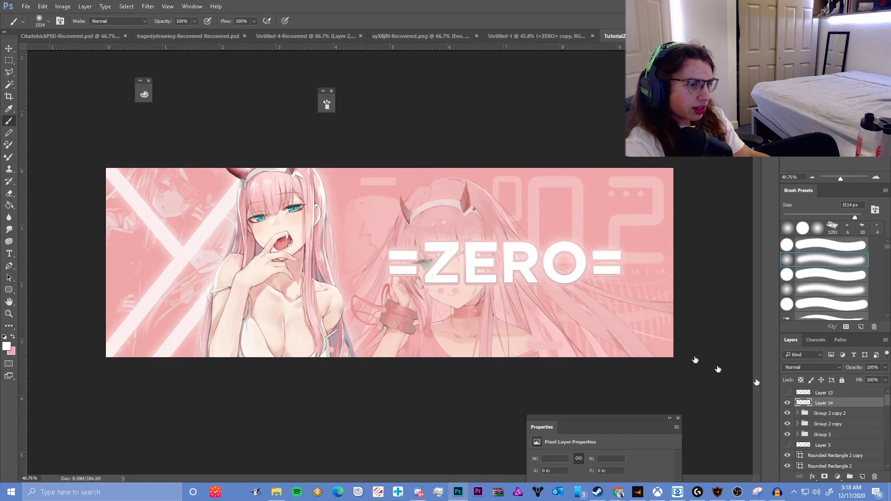
- Paint a soft white glow around the banner's edges on Layer 14 with a 1646 px soft round brush
mouse_move(363, 245)
mouse_down()
mouse_move(382, 247)
mouse_move(375, 241)
mouse_up()
scroll(176, 324, down, 1)
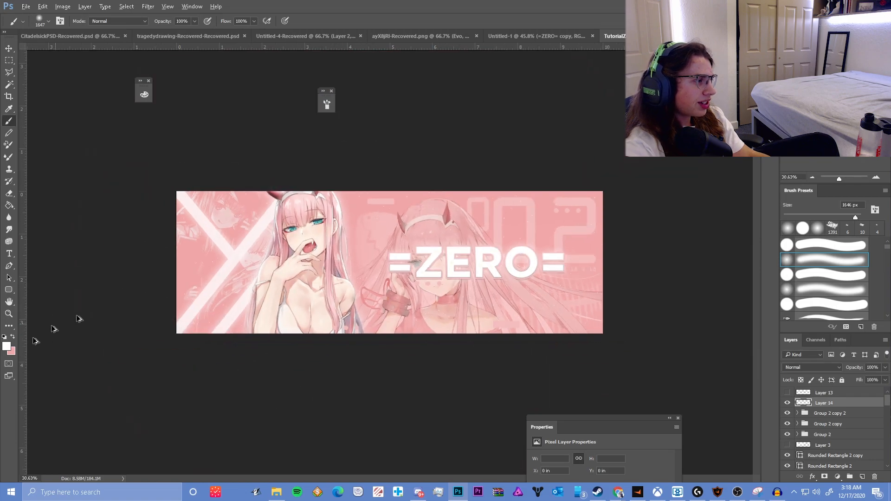
click(13, 338)
scroll(386, 263, down, 1)
scroll(386, 264, up, 1)
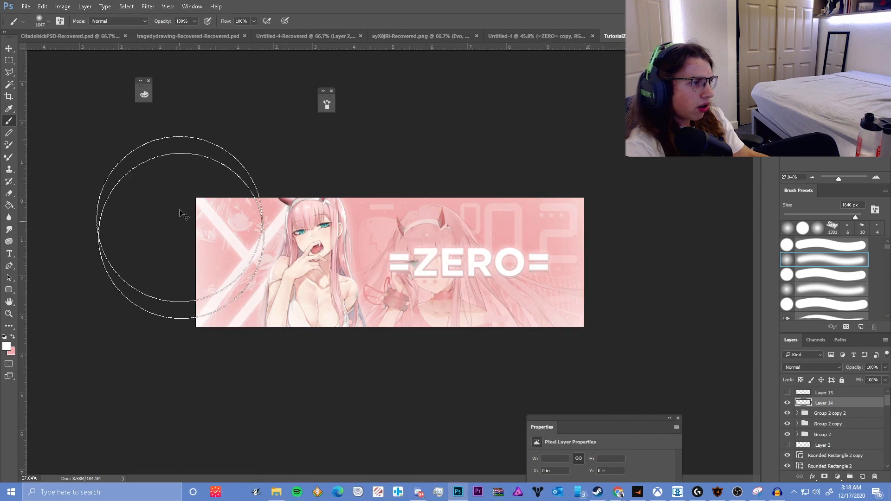
scroll(289, 167, up, 6)
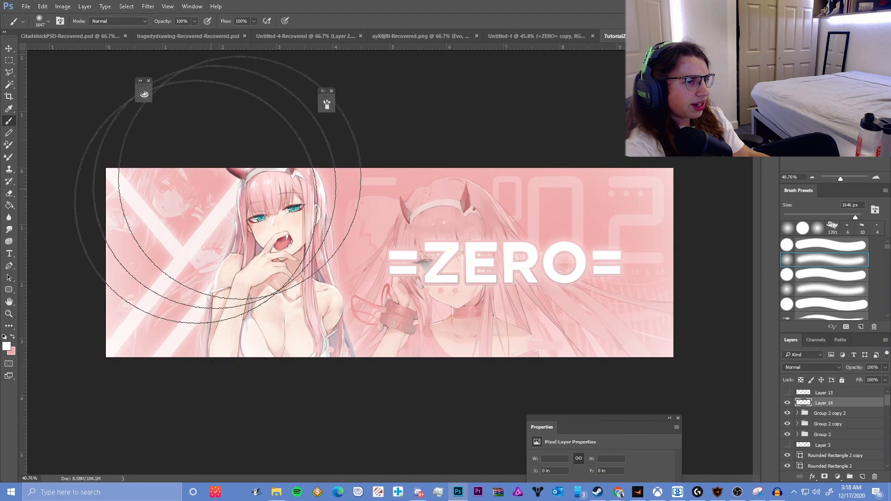
- Hide the white edge-glow layers, Layer 13 and Layer 14, and set the foreground color to black (#000000)
click(787, 393)
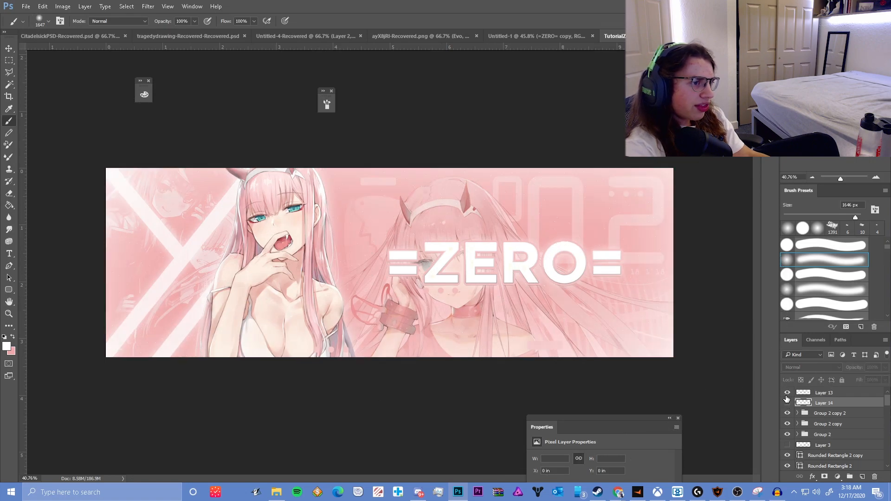
click(787, 392)
click(7, 346)
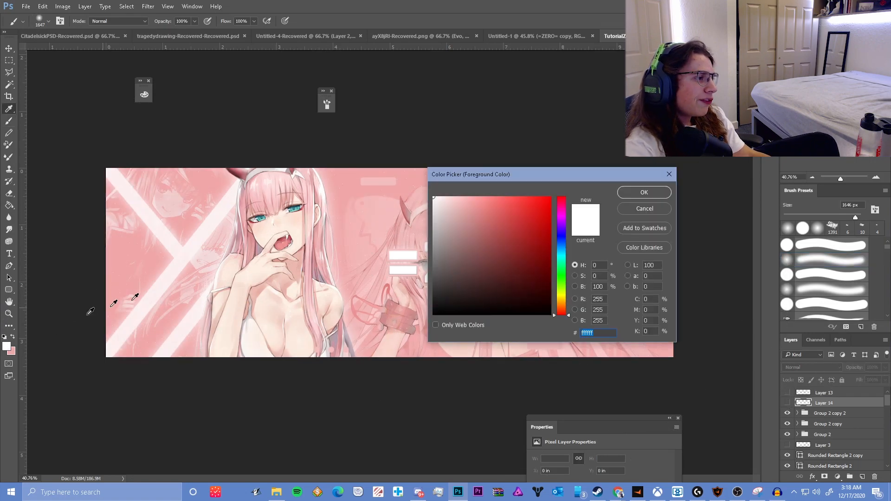
text(000000)
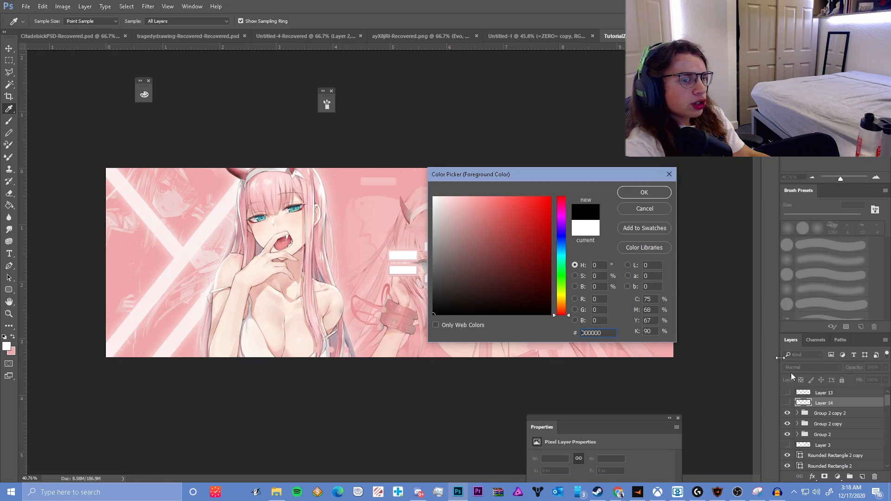
click(645, 192)
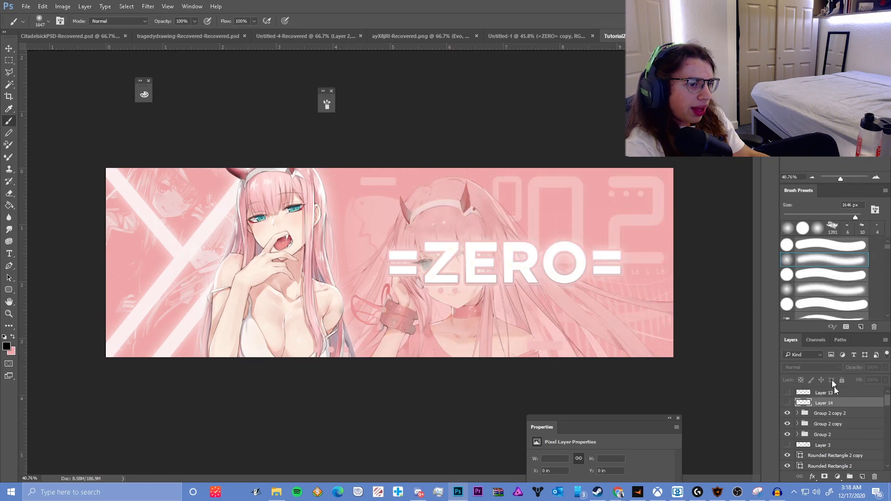
- Add a new layer above Group 2 copy 2 and paint a black vignette around the banner's edges with the 1646 px soft brush
click(831, 413)
click(862, 477)
scroll(390, 261, down, 2)
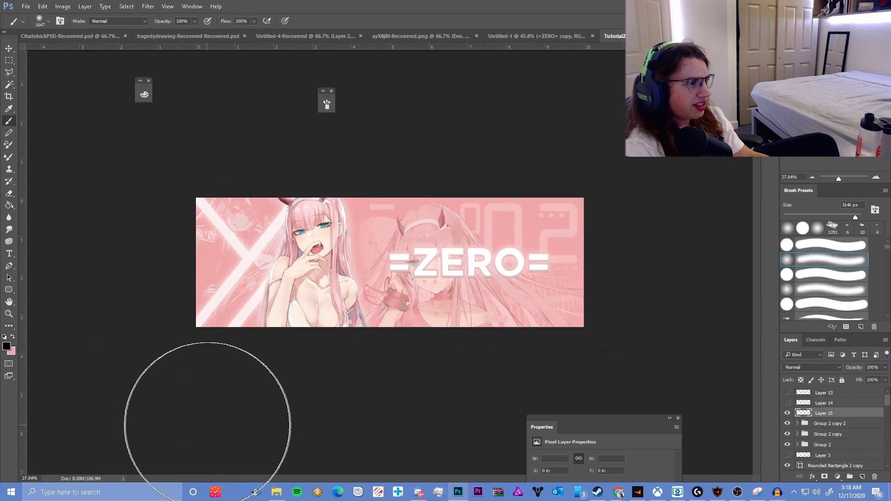
mouse_move(100, 324)
mouse_down()
mouse_move(132, 97)
mouse_move(79, 280)
mouse_move(205, 79)
mouse_move(612, 95)
mouse_move(661, 386)
mouse_move(219, 453)
mouse_move(560, 461)
mouse_up()
scroll(397, 267, up, 2)
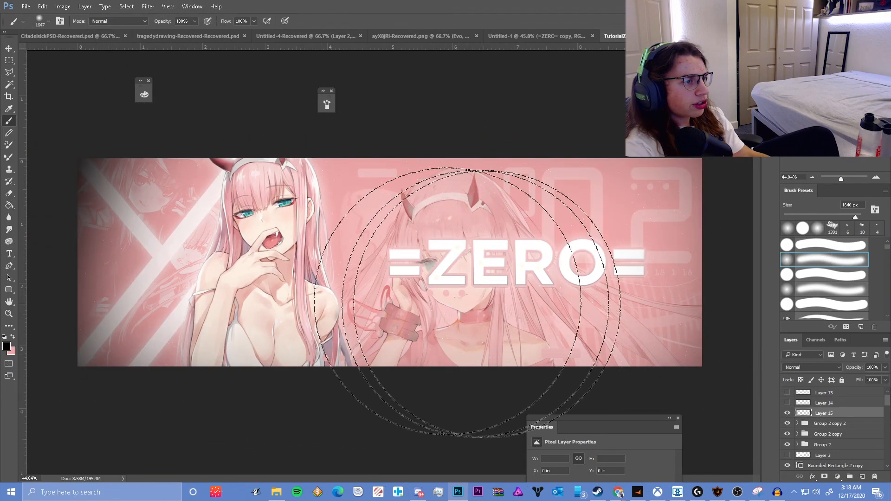
- Add another new layer above the black vignette, reduce the brush to 781 px and undo the last stroke
click(862, 477)
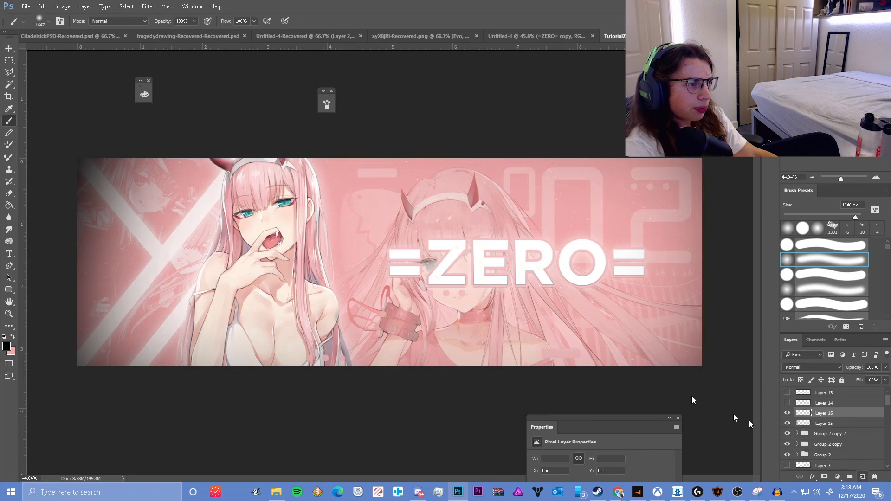
mouse_move(407, 241)
mouse_down()
mouse_move(333, 236)
mouse_move(347, 286)
mouse_up()
key(ctrl+z)
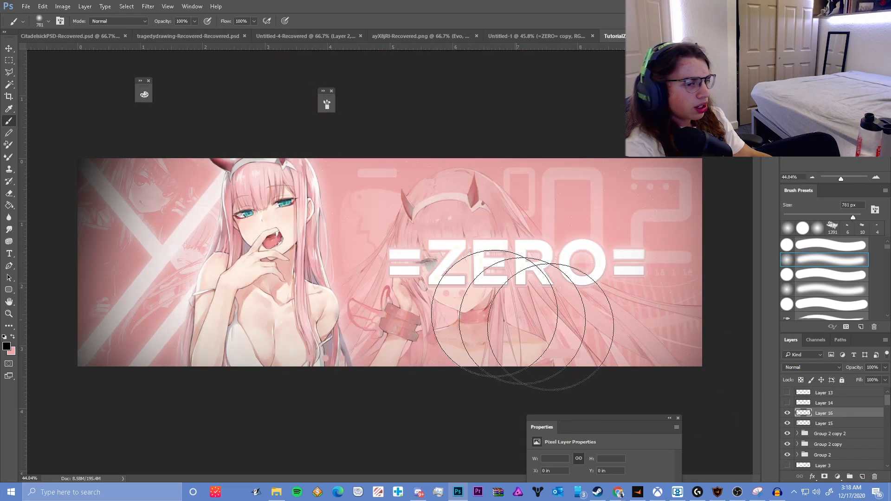
- Hide Layer 16 and Layer 15, then show and select the white glow on Layer 13
click(787, 413)
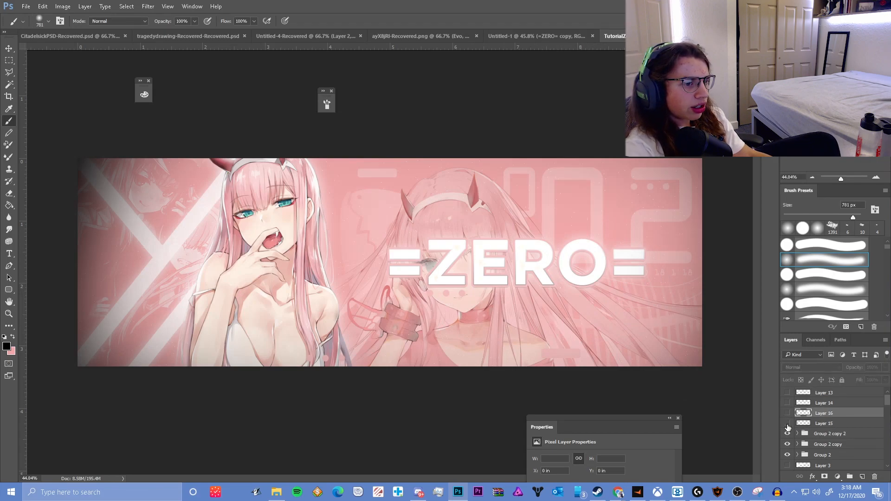
click(787, 424)
click(787, 393)
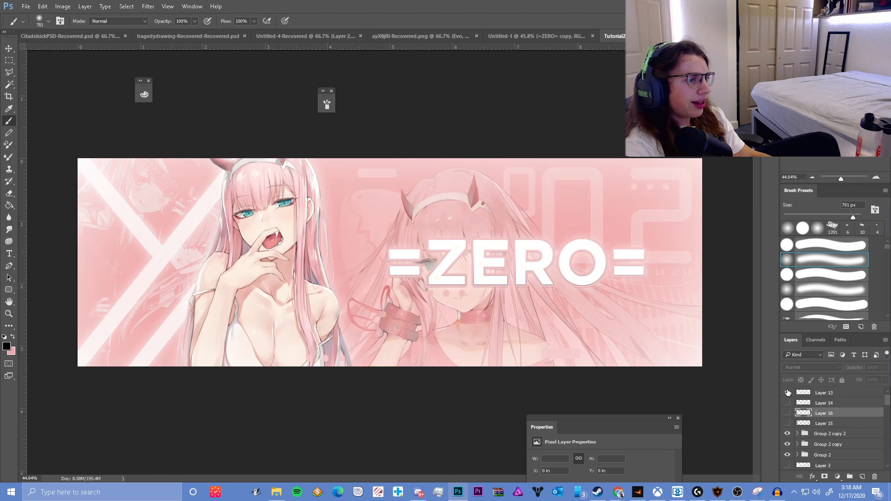
click(789, 393)
click(827, 394)
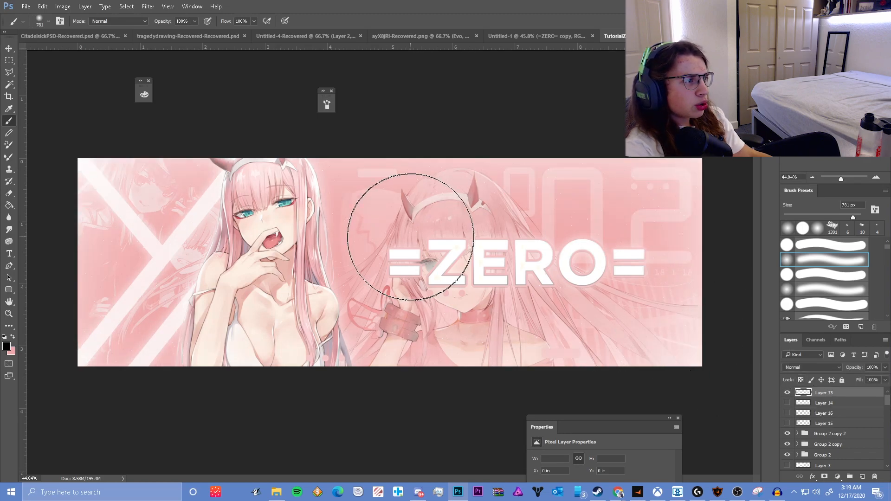
- Switch to the Eraser with a 783 px soft round brush and set Layer 13's opacity to 91%
key(e)
right_click(394, 232)
drag(487, 255, 493, 255)
key(Return)
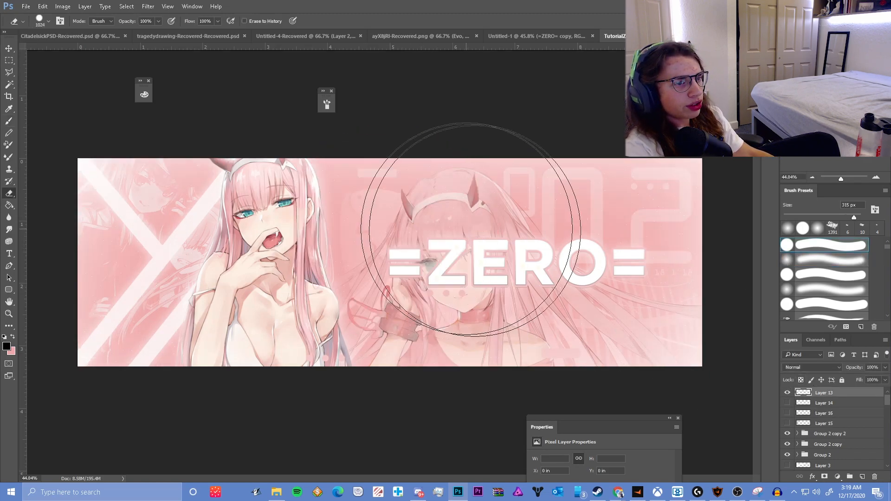
click(842, 264)
mouse_move(403, 255)
mouse_down()
mouse_move(336, 251)
mouse_move(395, 256)
mouse_up()
click(885, 367)
drag(873, 377, 856, 375)
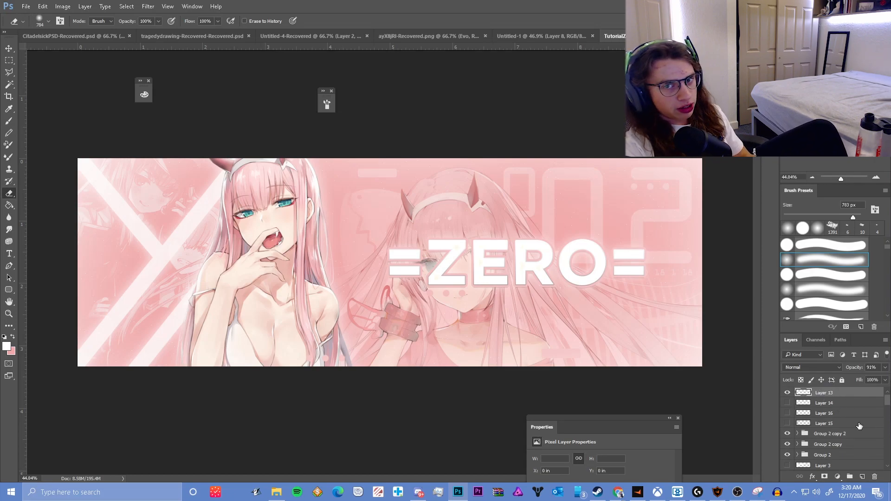
click(142, 10)
click(141, 12)
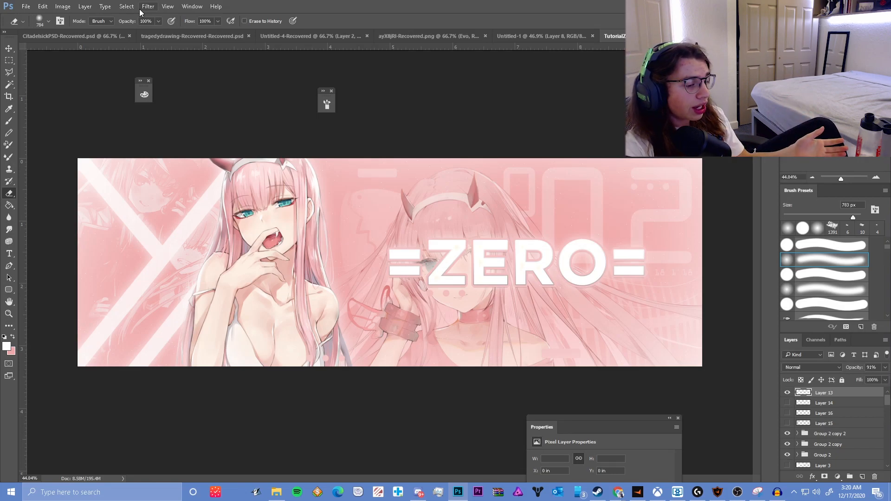
click(141, 12)
mouse_move(192, 202)
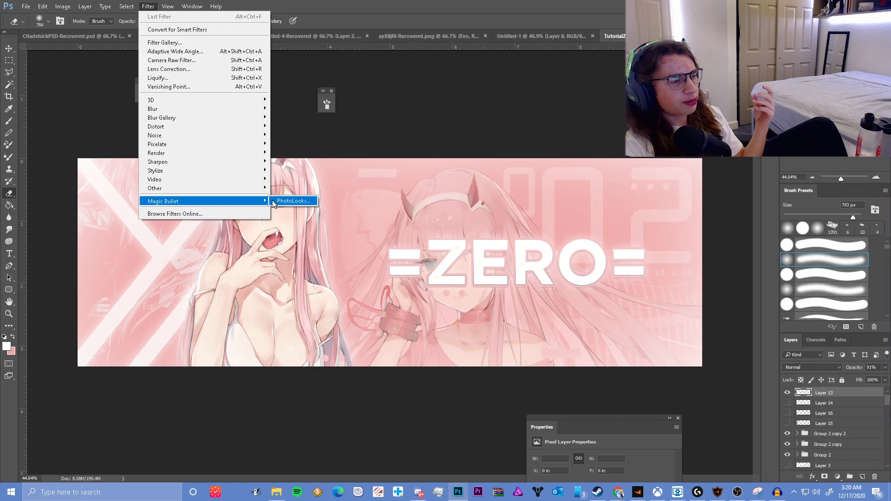
click(472, 110)
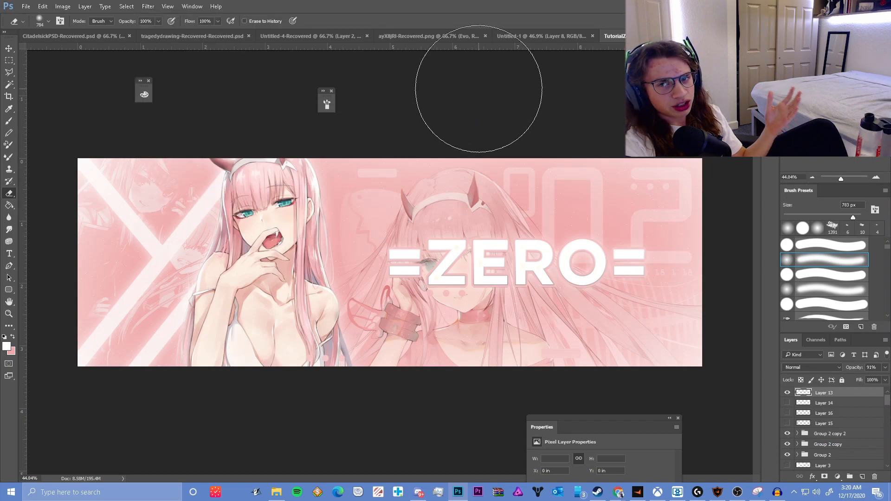
scroll(818, 400, down, 10)
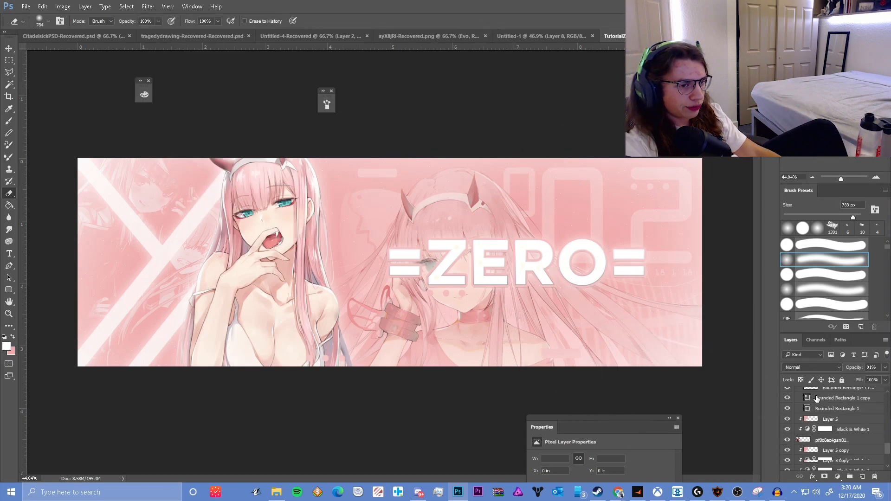
scroll(824, 439, up, 10)
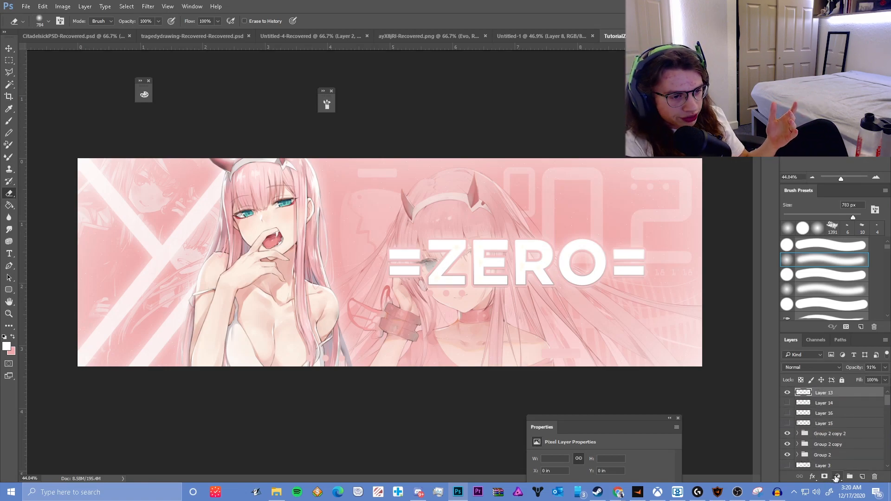
- Add a Curves adjustment layer above Layer 13 and select its adjustment thumbnail
click(837, 477)
key(Escape)
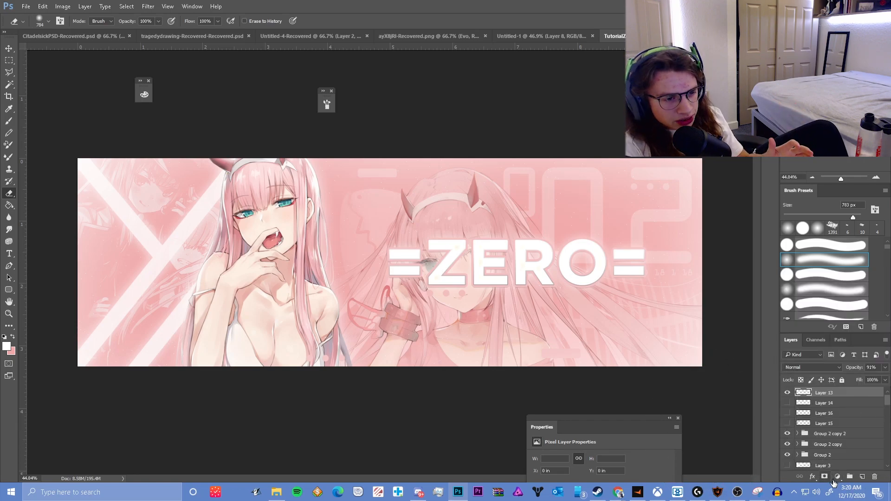
click(838, 477)
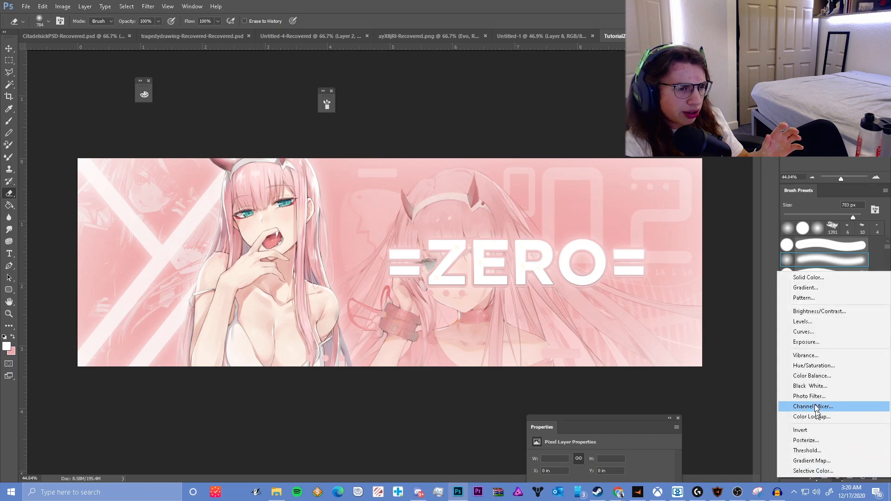
click(803, 332)
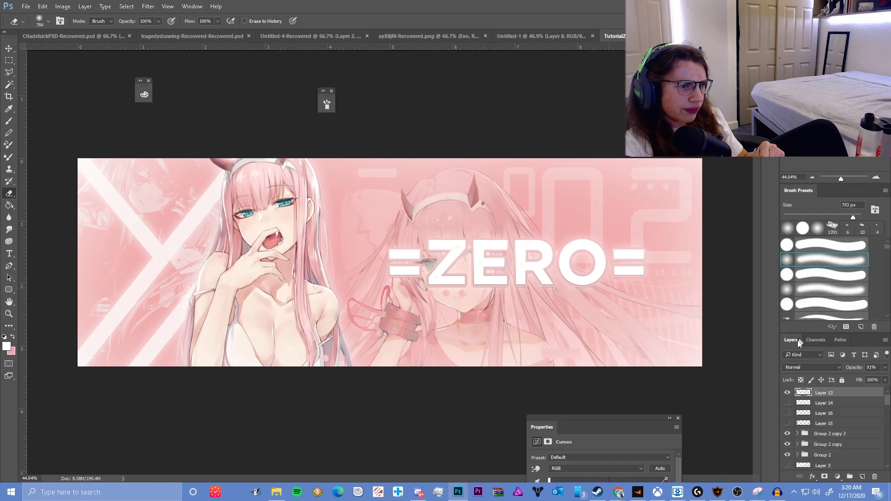
click(838, 476)
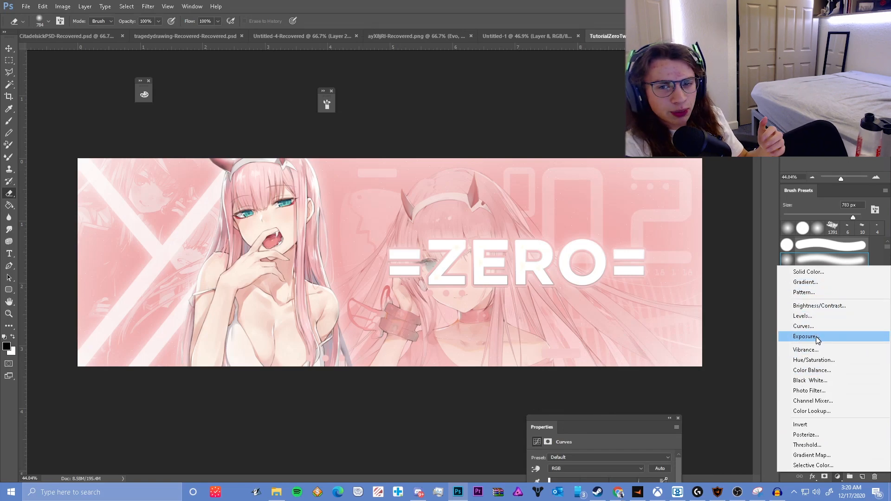
click(718, 370)
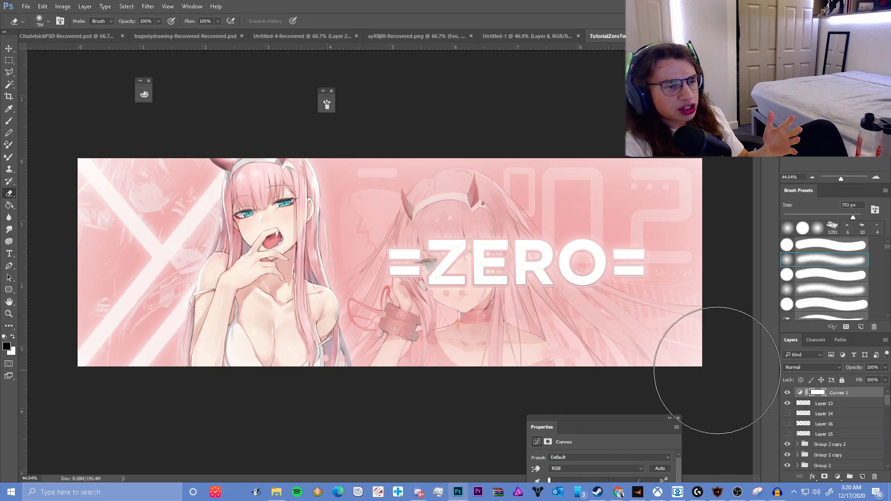
click(800, 394)
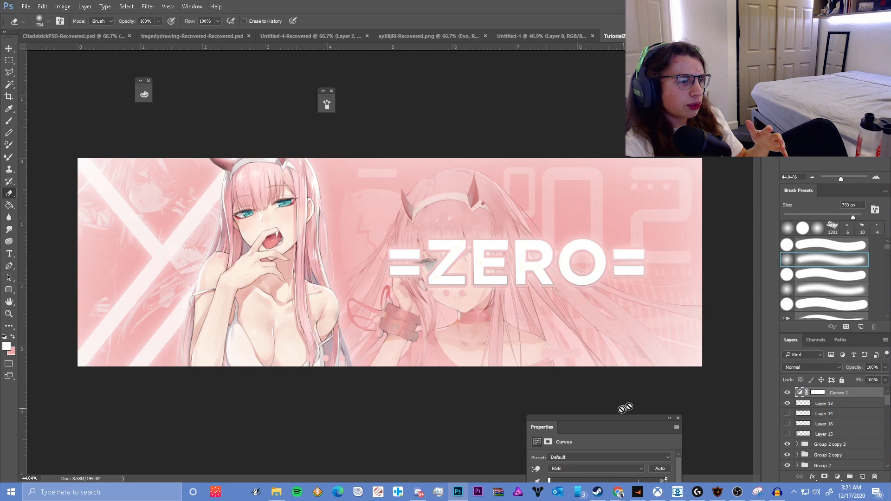
- Try pulling the Curves adjustment's RGB curve steeply down to darken the banner and reset the curve
drag(613, 422, 686, 215)
click(715, 245)
key(ctrl+z)
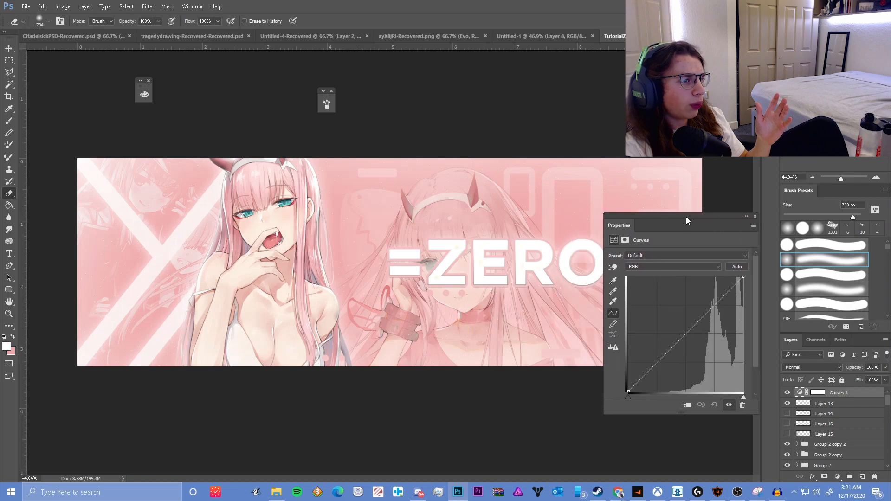
drag(695, 318, 732, 392)
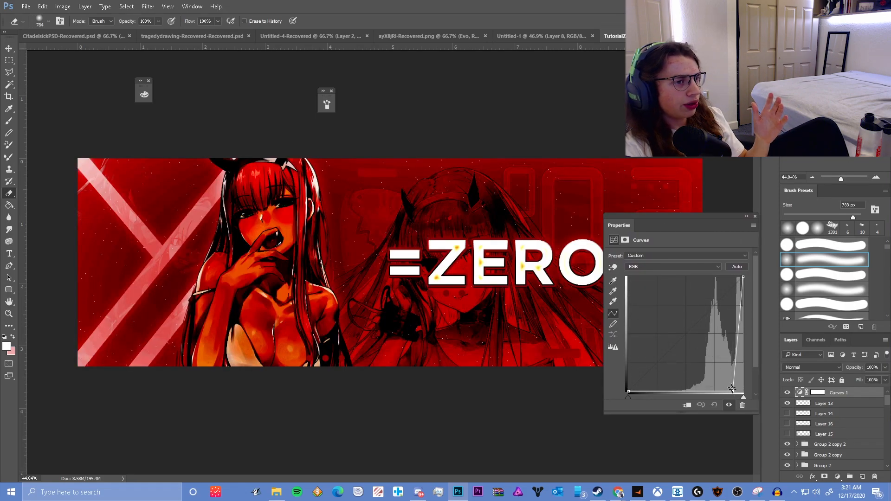
click(714, 404)
- Shape a subtle RGB curve with one upper and one lower point and set the Curves 1 layer's opacity to 47%
drag(710, 311, 703, 309)
drag(681, 339, 680, 350)
drag(703, 309, 703, 312)
drag(680, 350, 671, 345)
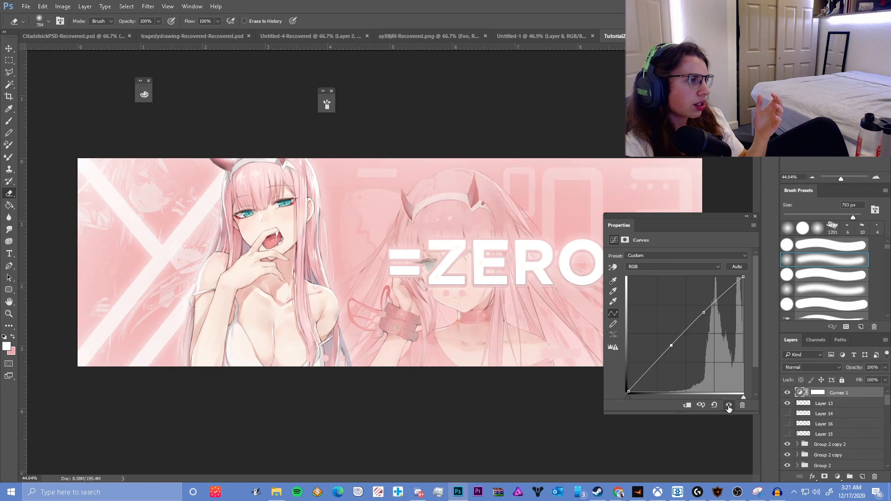
double_click(737, 224)
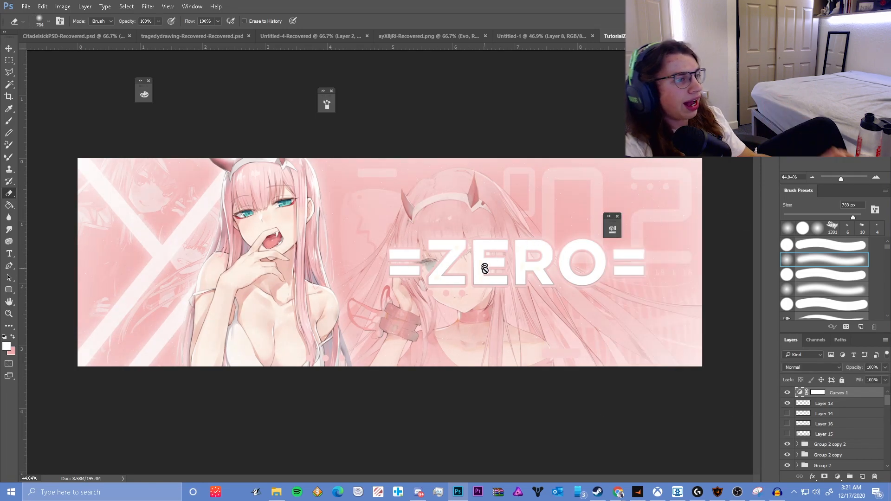
click(884, 368)
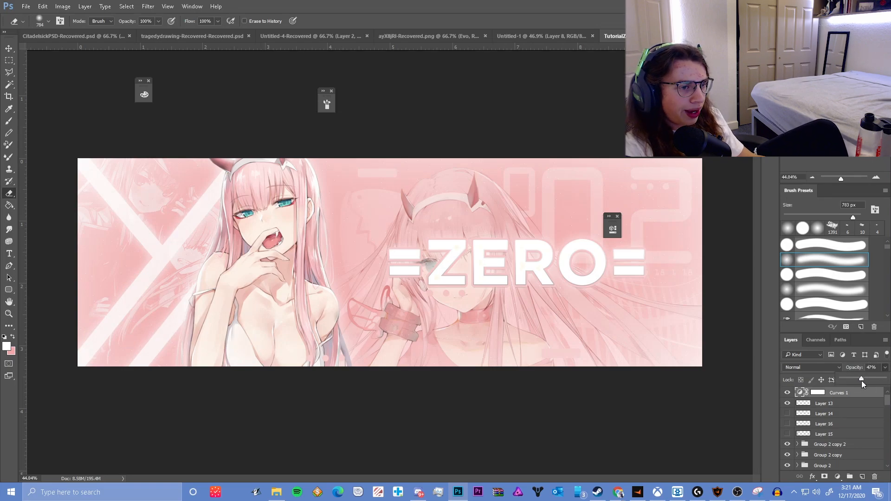
- Try a white brush stroke on the front render's layer with a 572 px soft round brush and undo it
scroll(398, 255, up, 1)
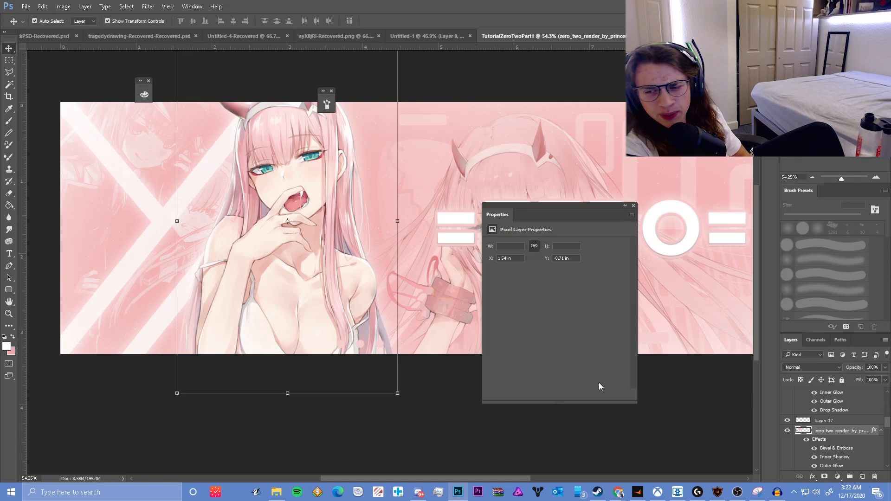
key(b)
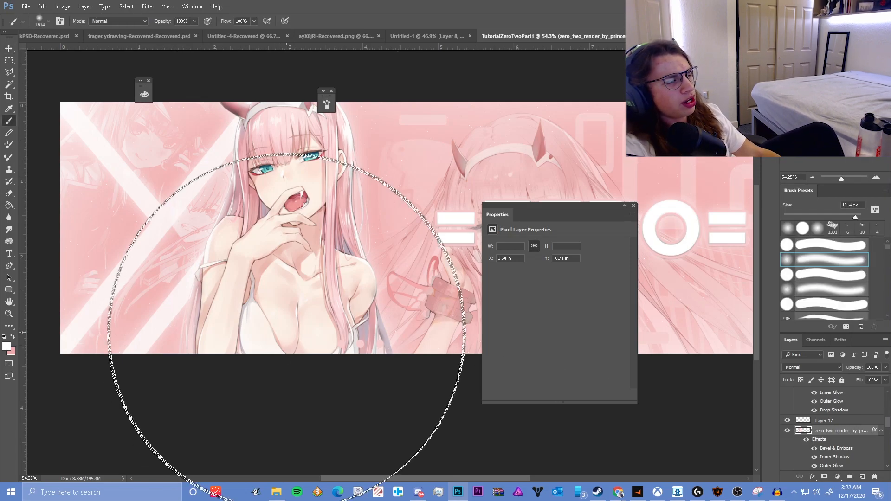
scroll(290, 281, up, 3)
drag(211, 264, 98, 261)
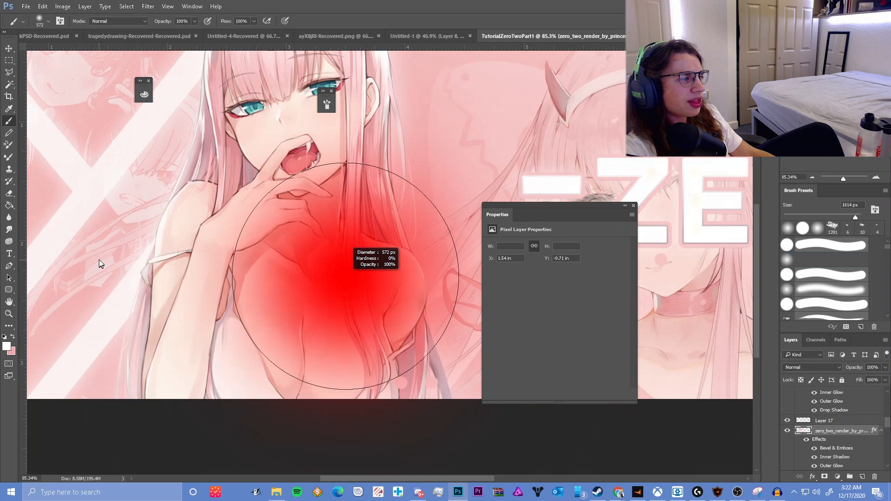
mouse_move(598, 213)
mouse_down()
mouse_move(732, 209)
mouse_move(751, 139)
mouse_up()
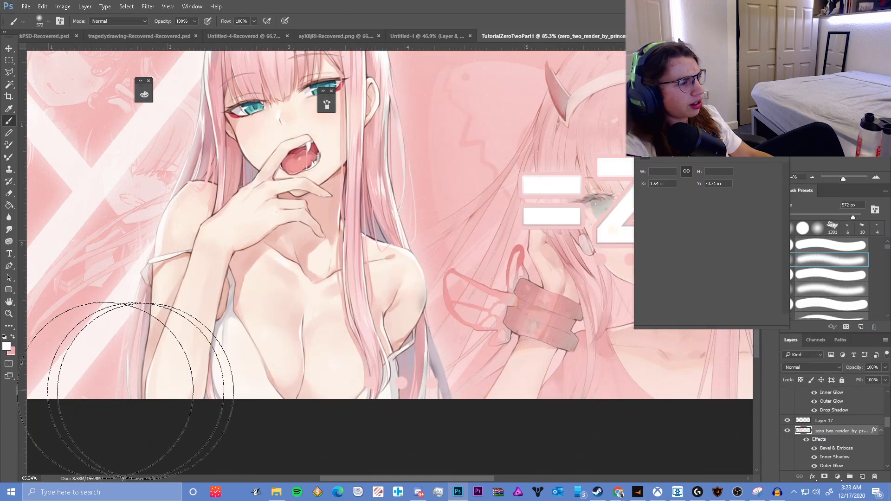
click(295, 330)
mouse_move(295, 330)
mouse_down()
mouse_move(283, 243)
mouse_move(282, 312)
mouse_move(183, 365)
mouse_move(199, 356)
mouse_move(219, 238)
mouse_up()
key(ctrl+z)
- Reduce the soft round brush to 112 px, try a white highlight across the front render's chest and undo it
scroll(313, 318, up, 8)
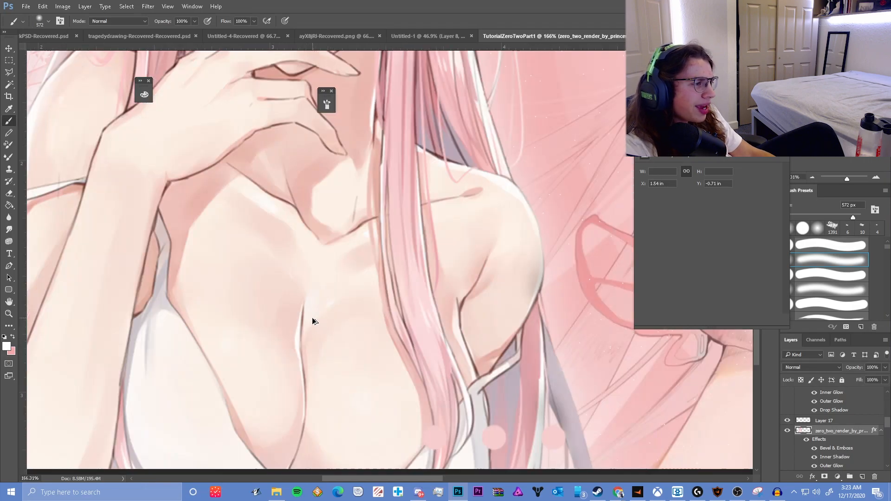
drag(367, 309, 18, 280)
scroll(241, 266, up, 2)
mouse_move(221, 226)
mouse_down()
mouse_move(220, 197)
mouse_move(236, 275)
mouse_move(274, 267)
mouse_up()
key(ctrl+z)
- Examine the front render's face, hair and upper-body shading up close and in the context of the whole banner
scroll(333, 264, down, 1)
scroll(332, 267, down, 5)
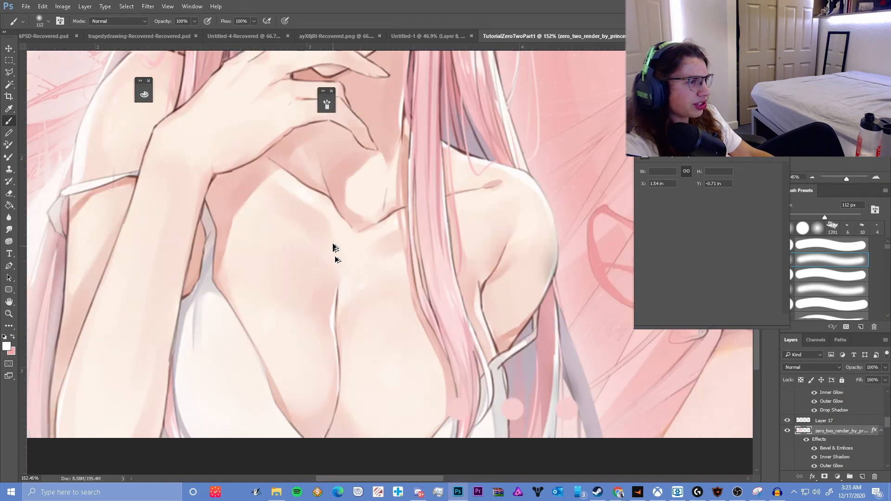
scroll(334, 171, up, 1)
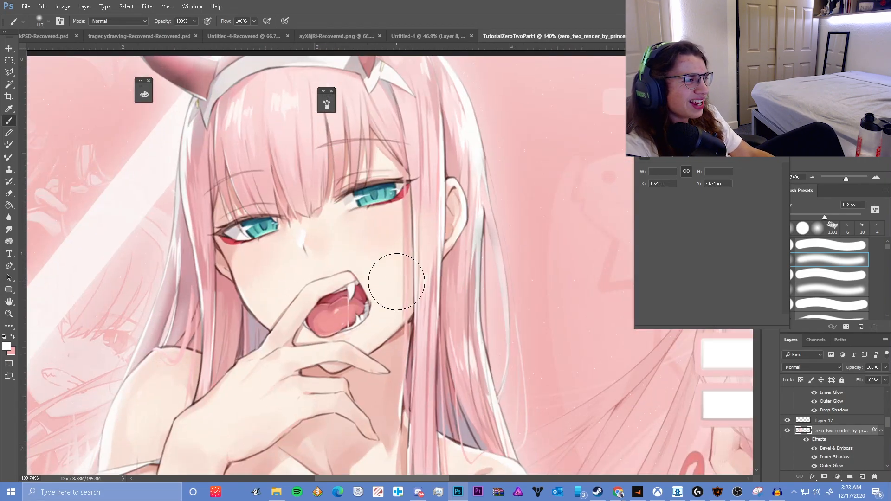
scroll(374, 275, up, 1)
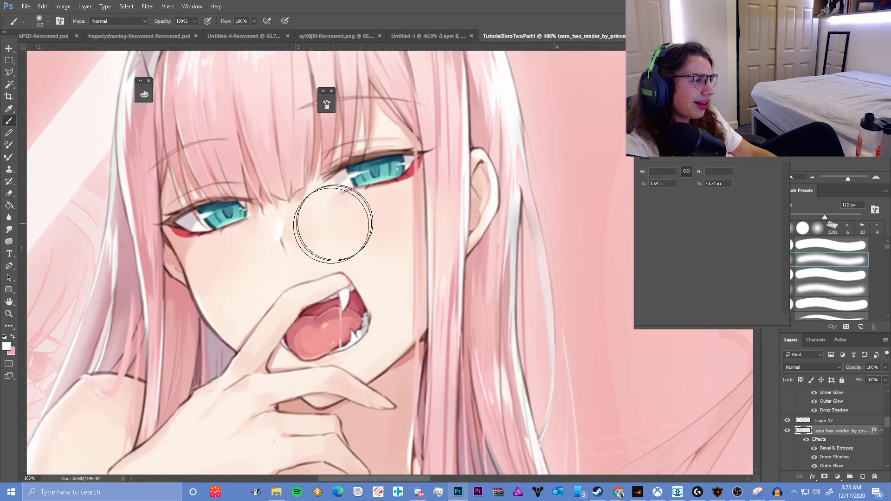
scroll(354, 242, down, 2)
scroll(354, 243, down, 4)
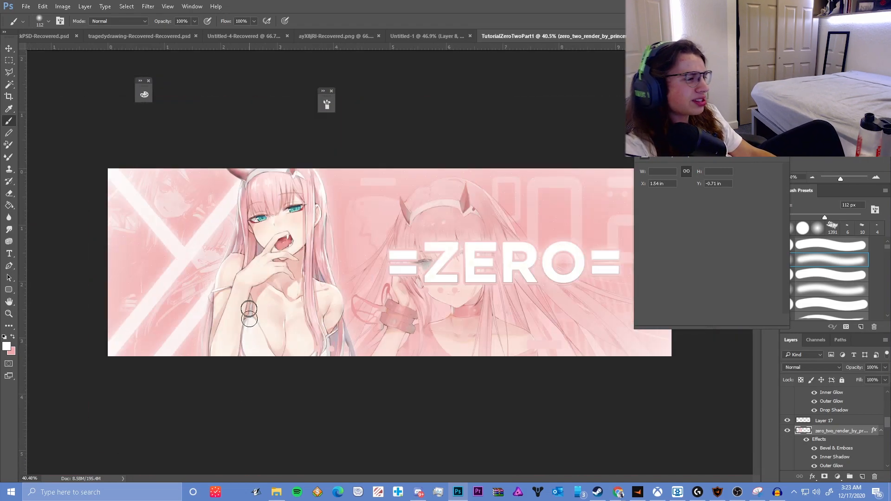
scroll(247, 308, up, 2)
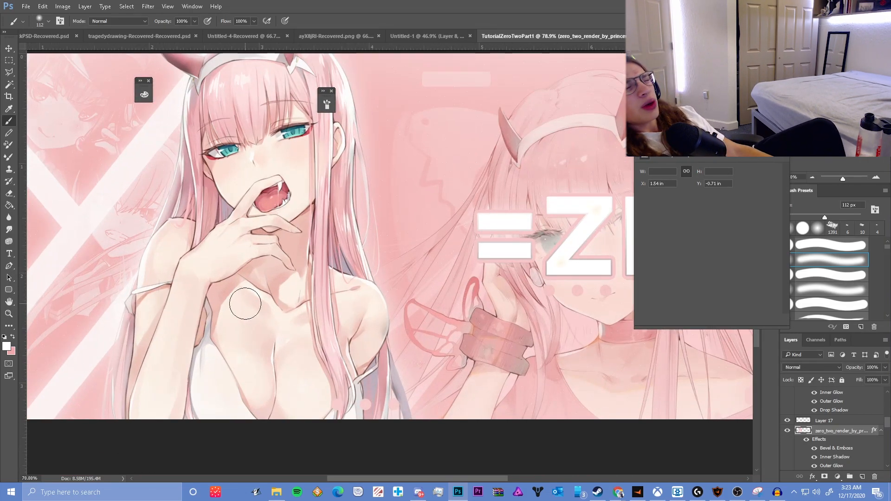
scroll(274, 320, down, 1)
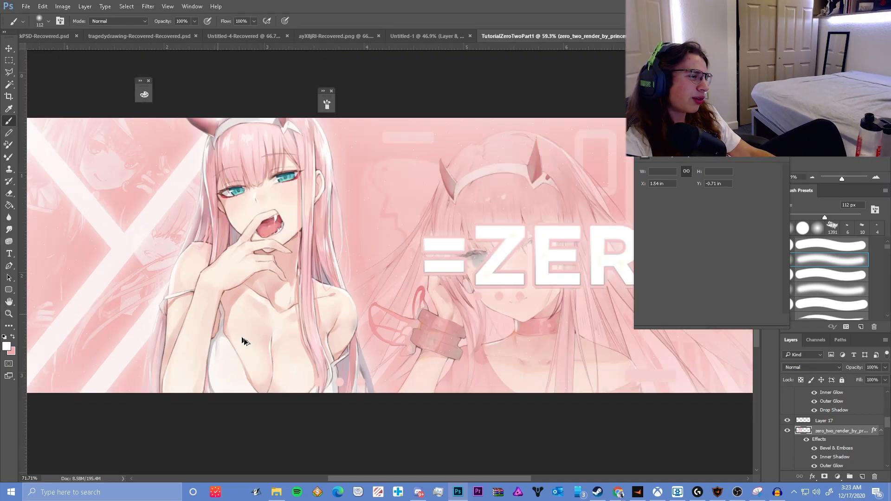
scroll(232, 338, up, 2)
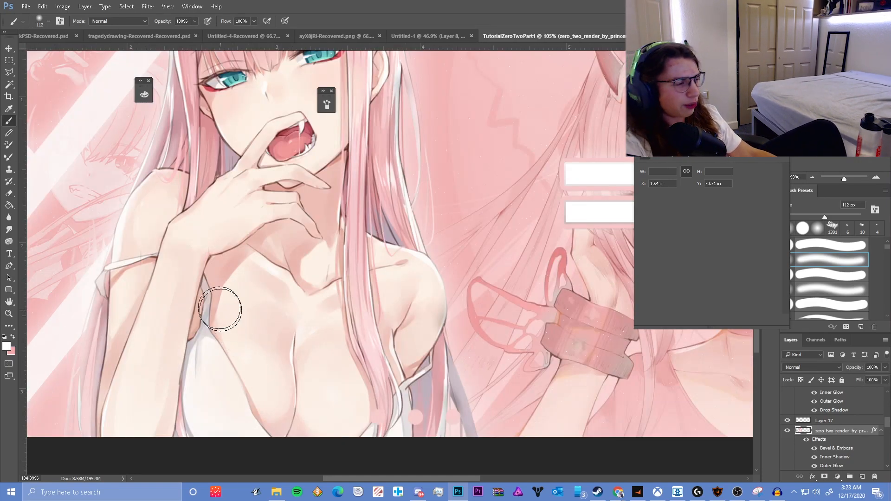
- Try white highlight strokes along the front render's forearm with the 112 px soft brush and undo the first one
mouse_move(151, 325)
mouse_down()
mouse_move(185, 307)
mouse_move(174, 402)
mouse_move(177, 277)
mouse_move(141, 392)
mouse_move(188, 254)
mouse_move(124, 449)
mouse_up()
key(ctrl+z)
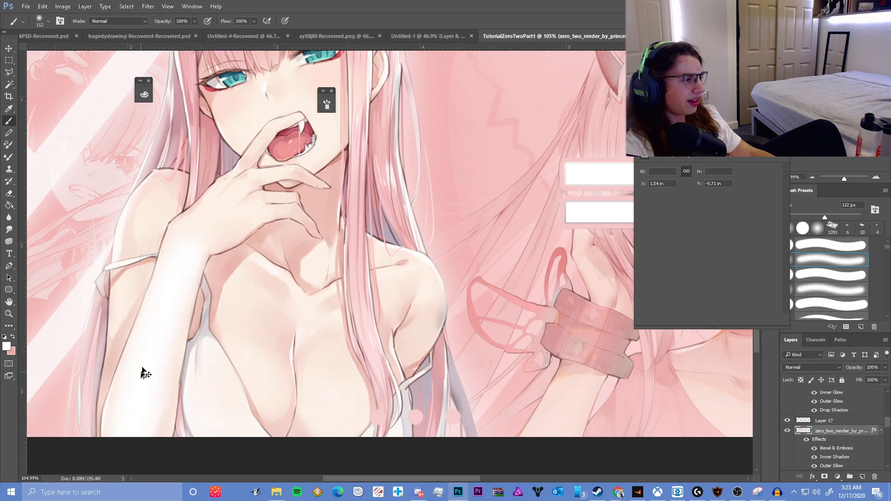
drag(178, 299, 120, 420)
mouse_move(226, 302)
mouse_down()
mouse_move(248, 299)
mouse_move(264, 348)
mouse_move(253, 371)
mouse_move(325, 328)
mouse_move(334, 365)
mouse_move(398, 278)
mouse_move(424, 334)
mouse_move(383, 287)
mouse_move(278, 259)
mouse_move(309, 199)
mouse_move(249, 258)
mouse_move(195, 223)
mouse_up()
key(ctrl+0)
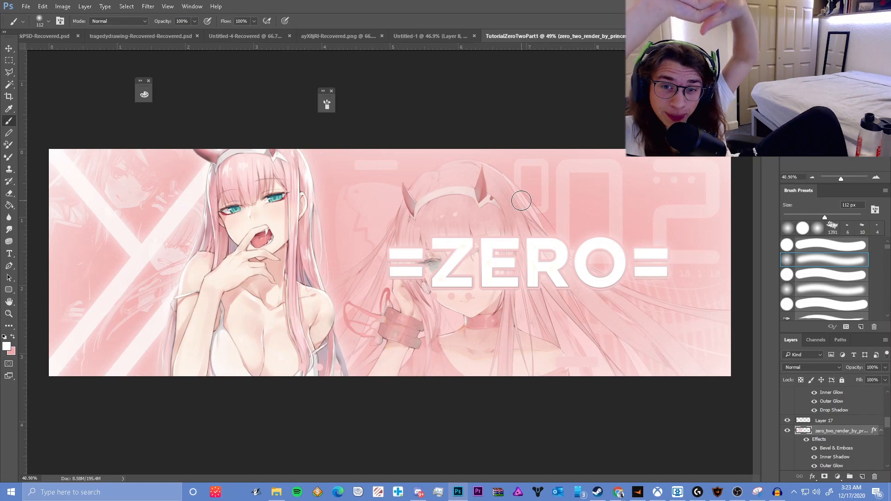